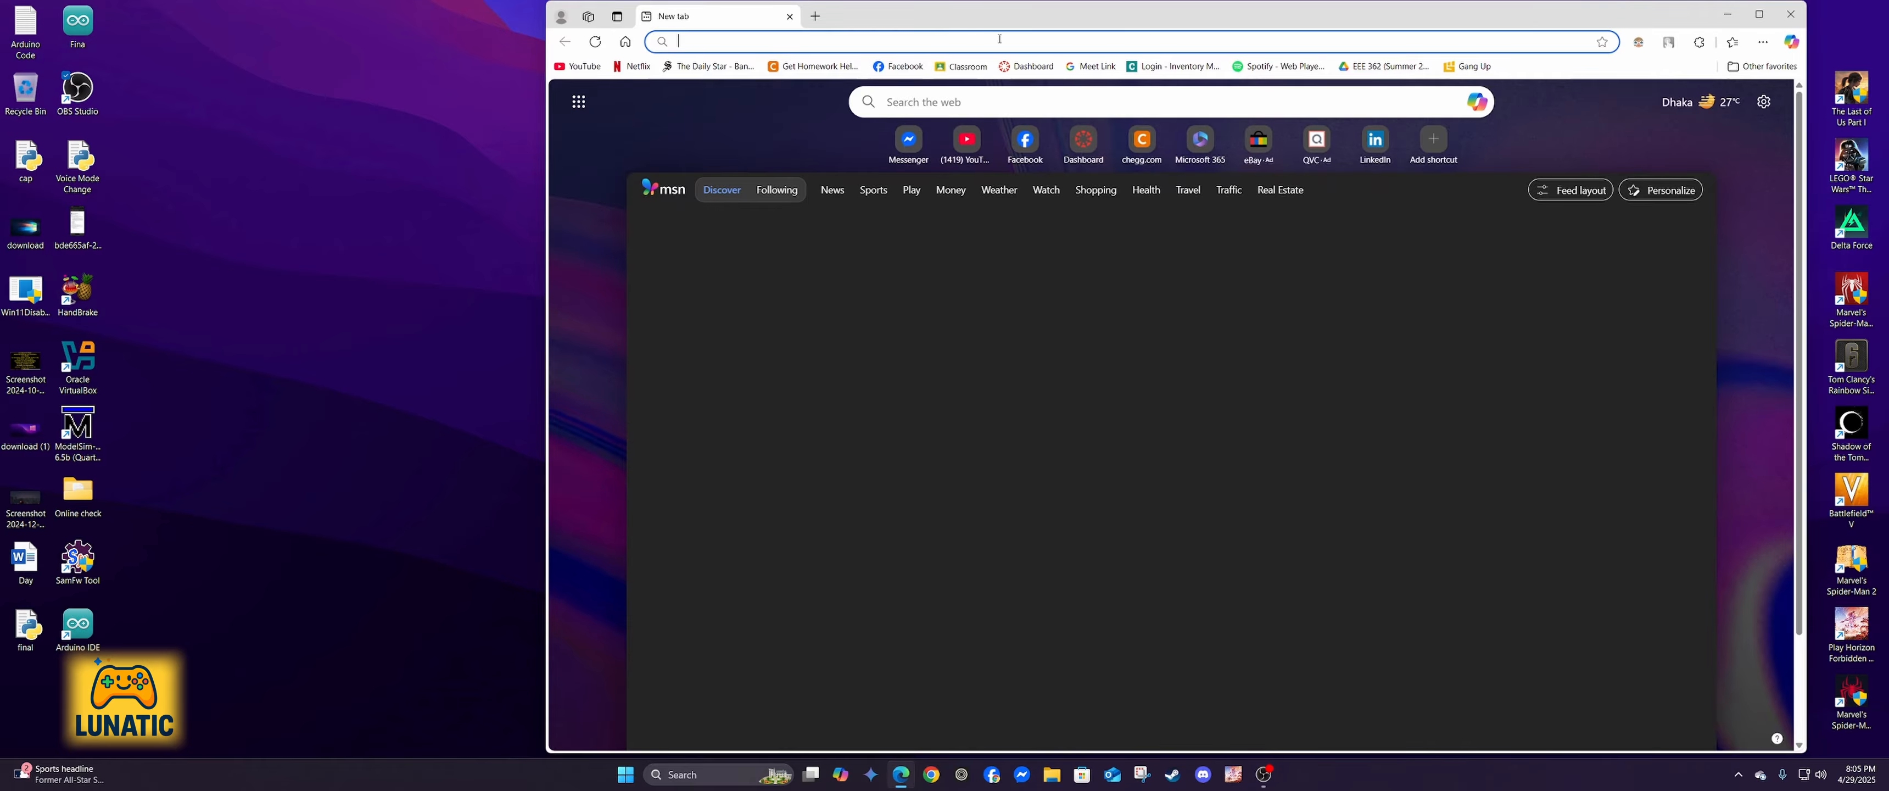
Step: Search the web for the VirtualBox download and open the official Oracle VirtualBox downloads page at its platform packages
drag(1036, 18, 844, 3)
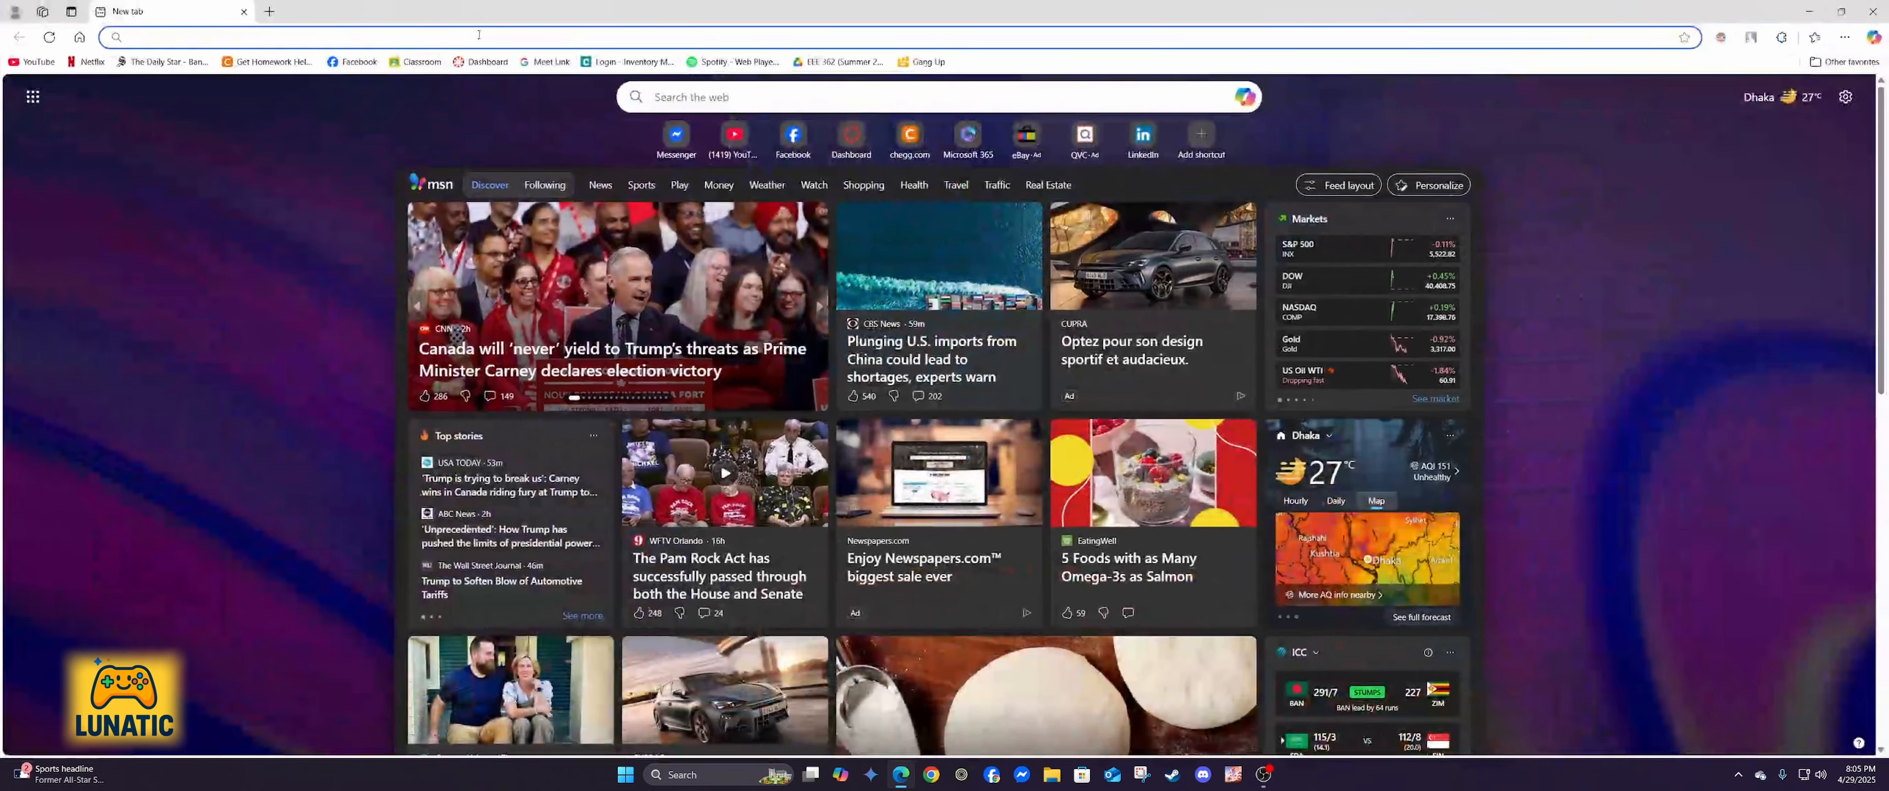
text(DOwnlaod V)
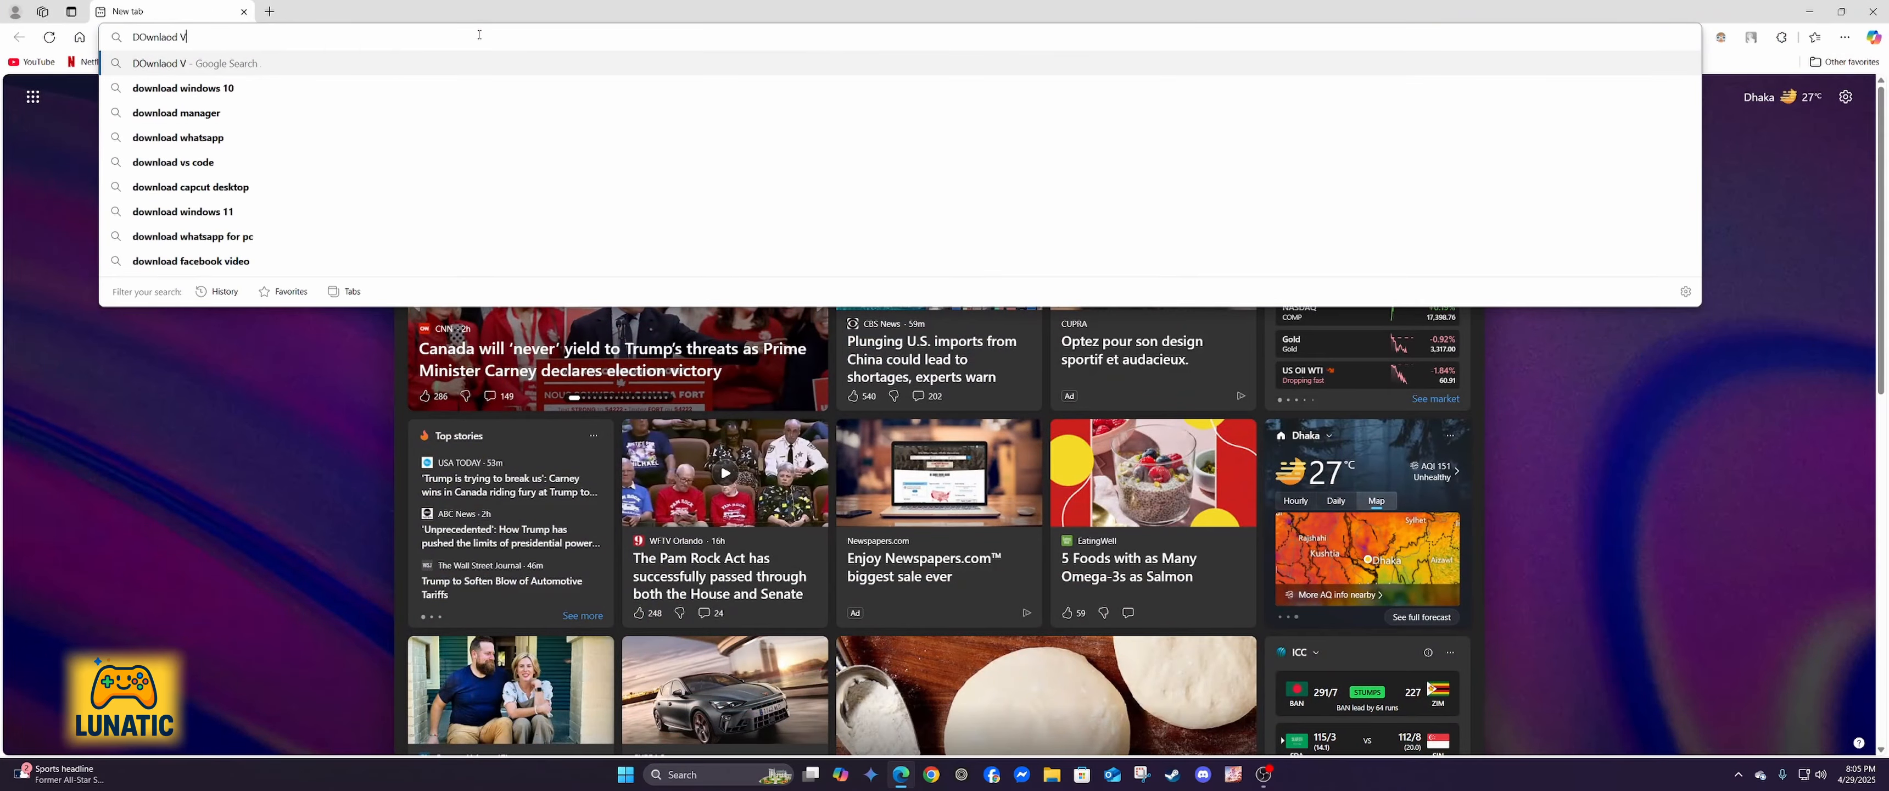
text(irtual box)
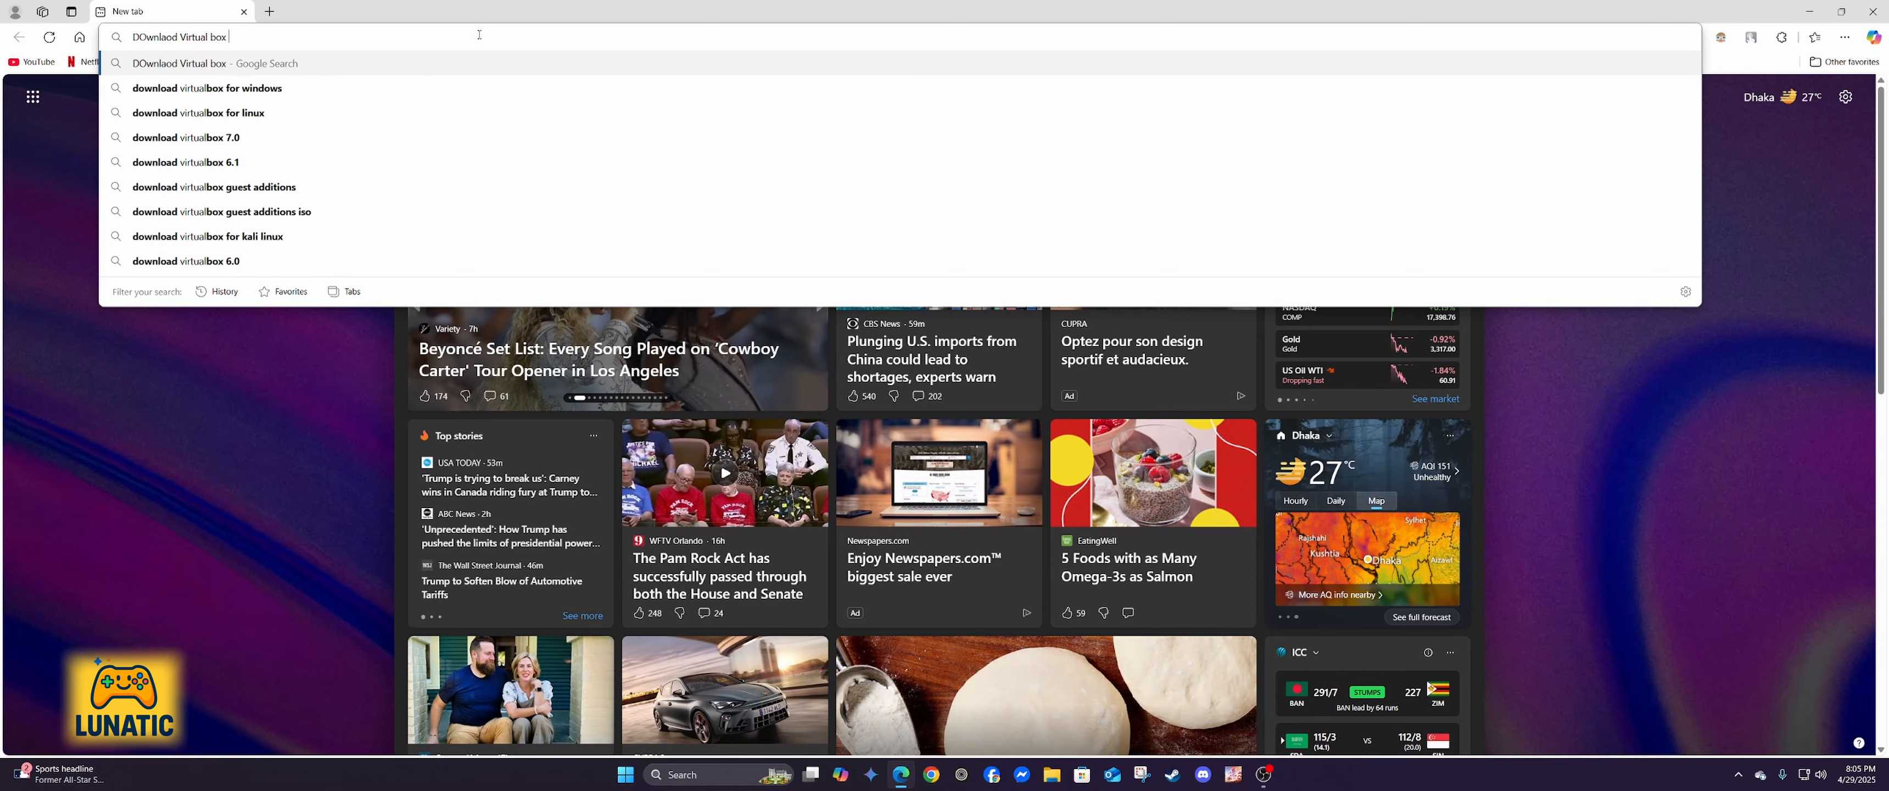
key(Return)
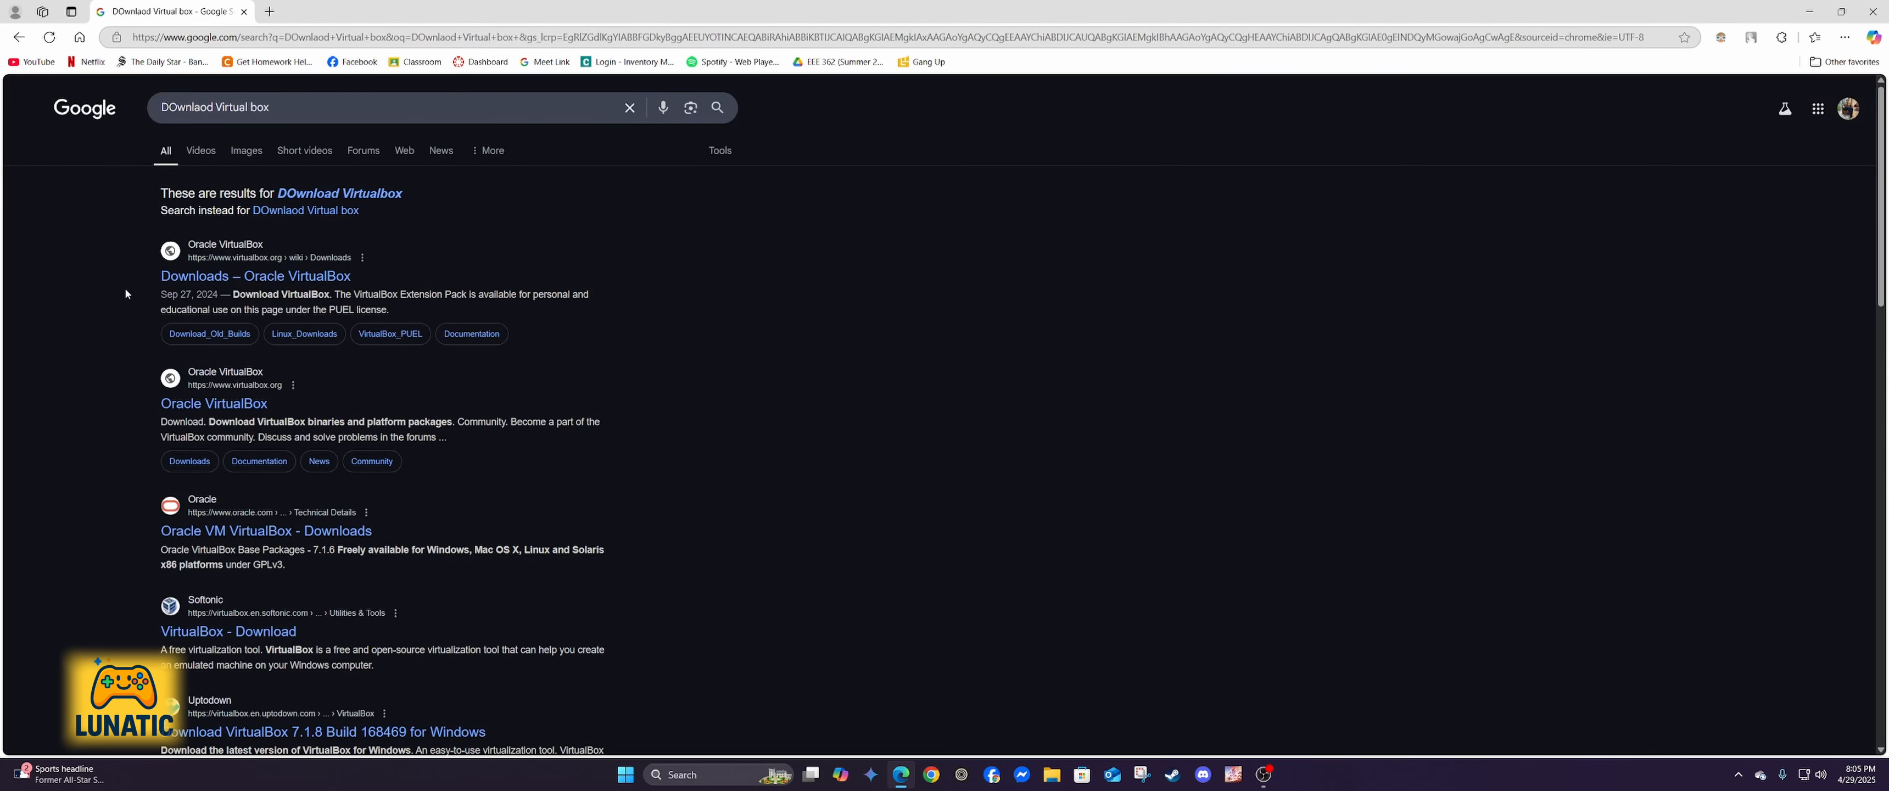
click(180, 282)
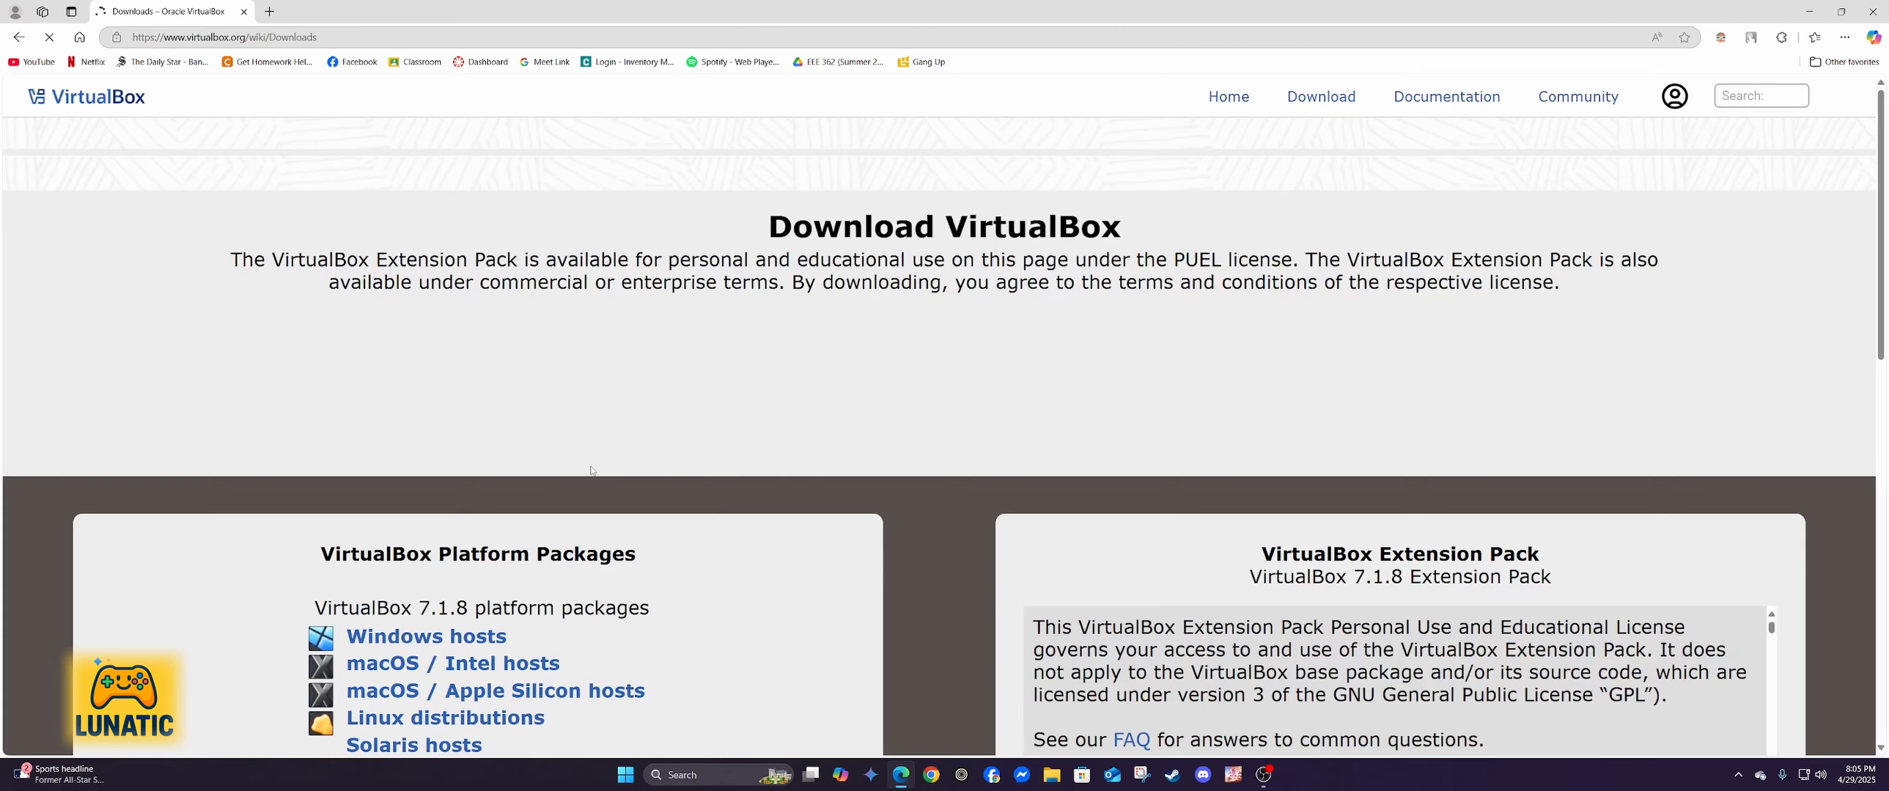
scroll(710, 404, down, 5)
scroll(953, 484, up, 5)
scroll(1091, 526, down, 2)
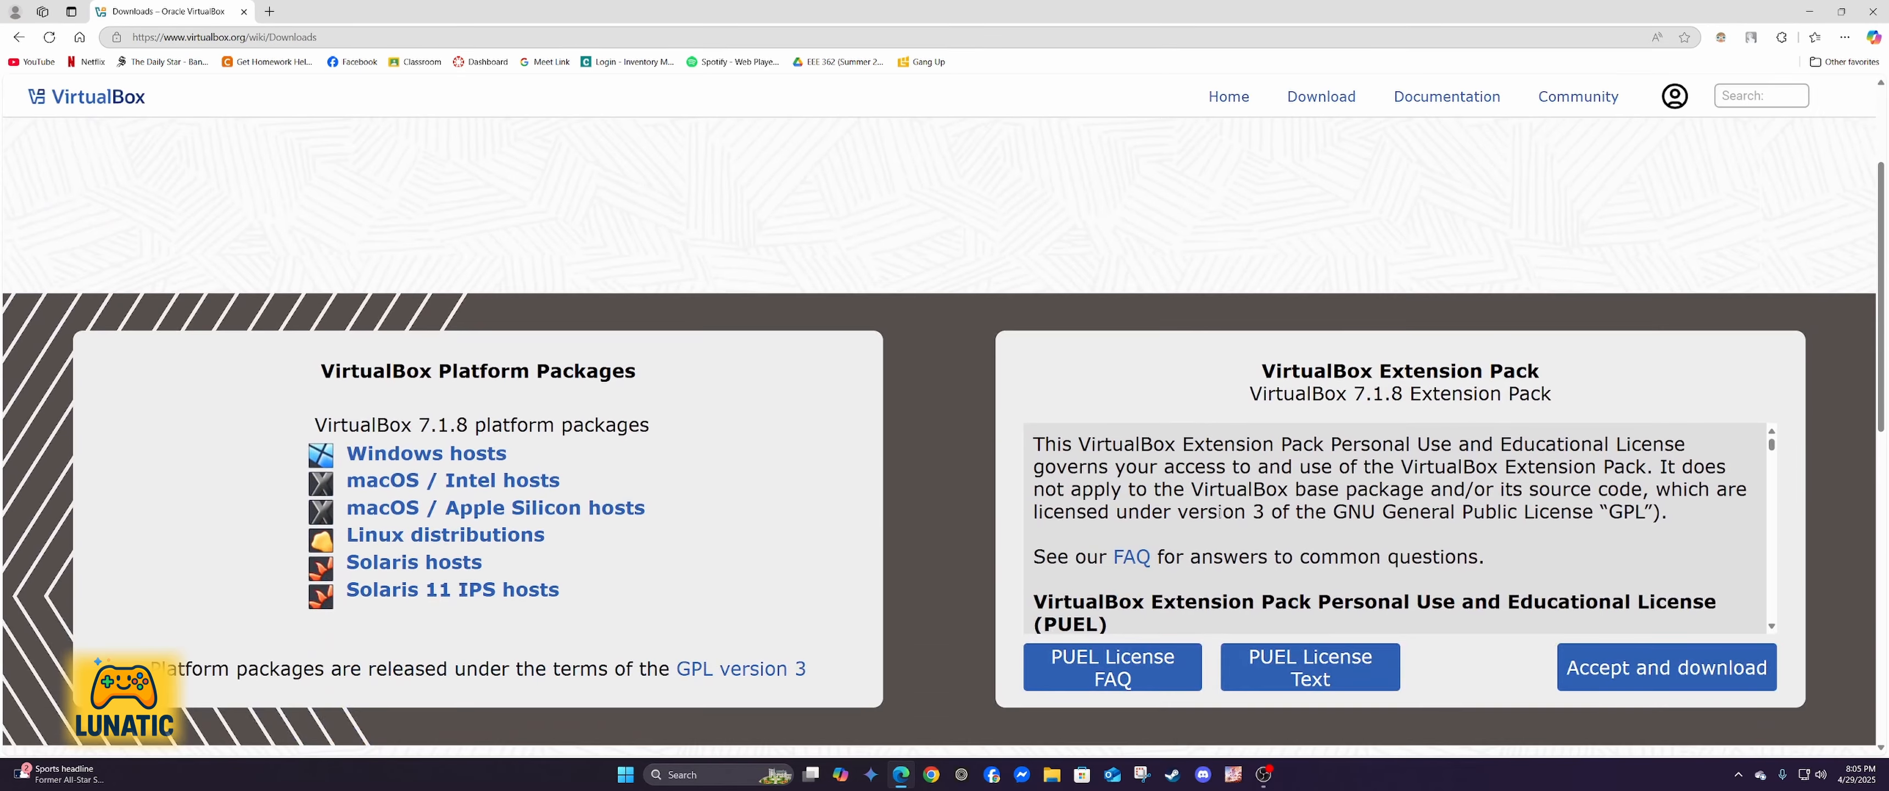
Step: In a new browser tab, search for "Download XILINX ISE for windows 10" and open the AMD "download ISE 14.7" result
click(270, 11)
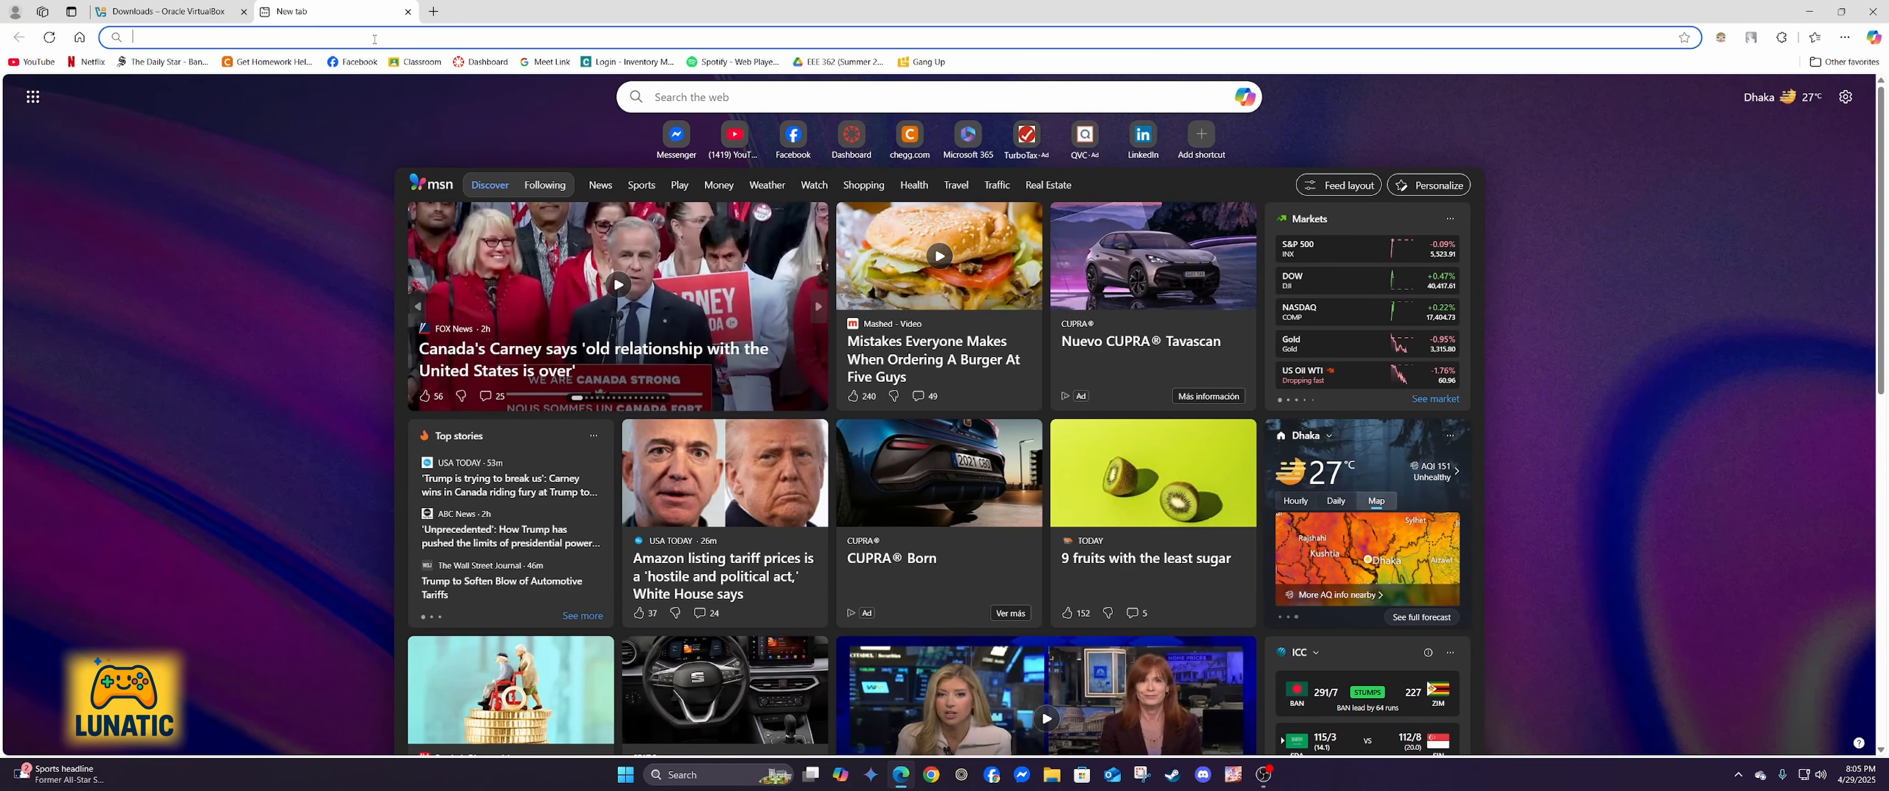
text(Down)
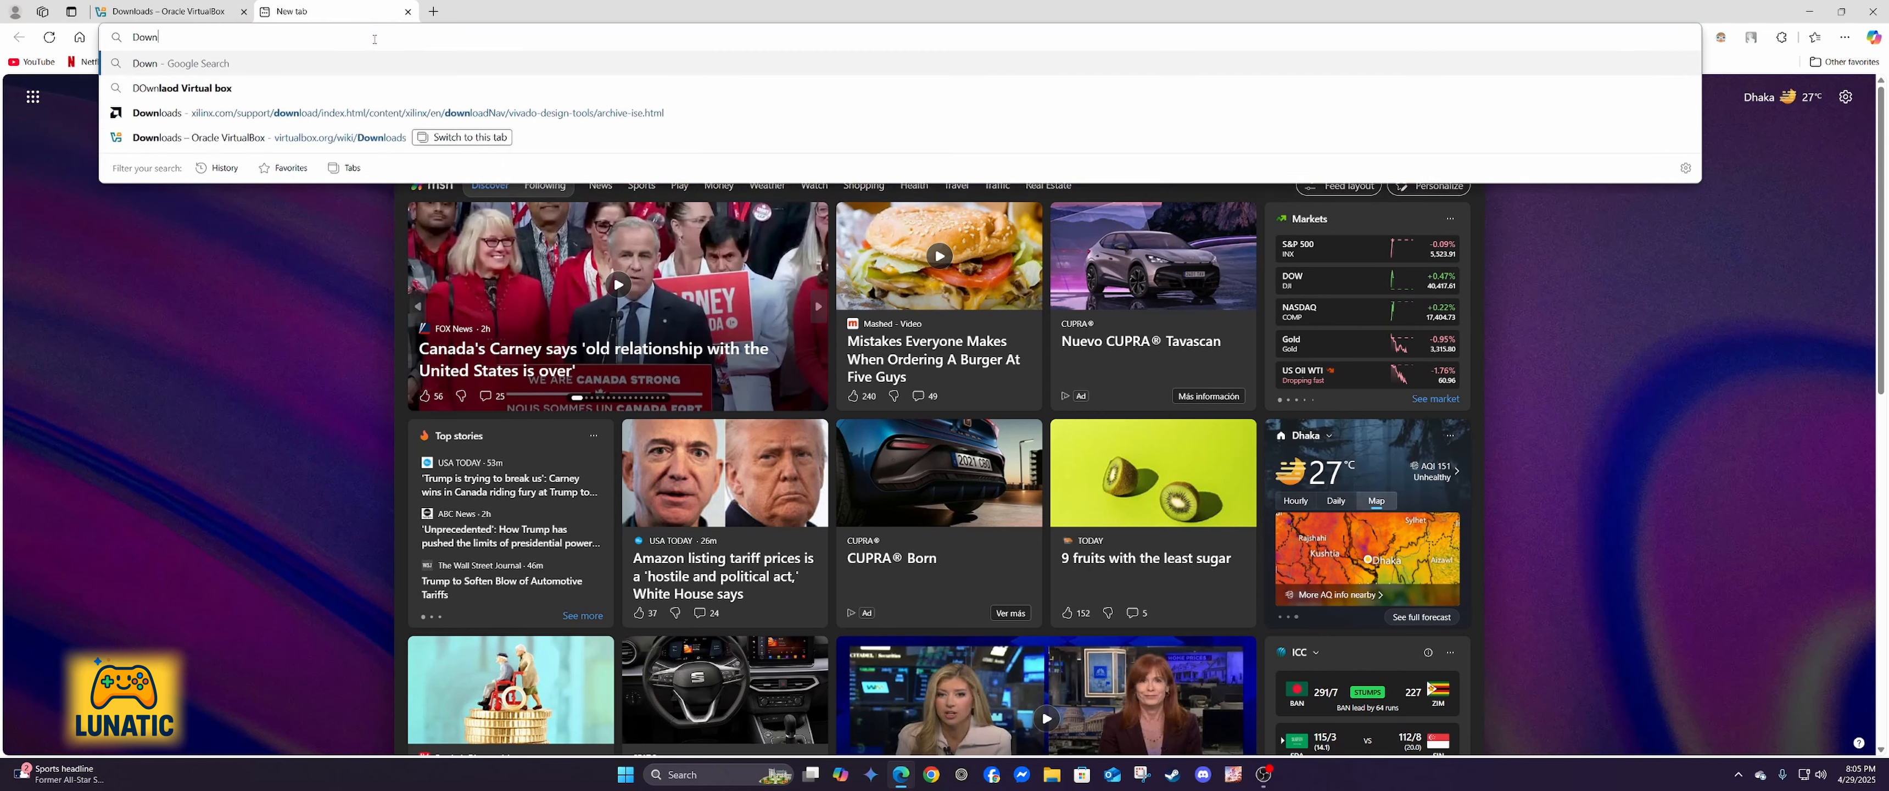
text(load XILINX )
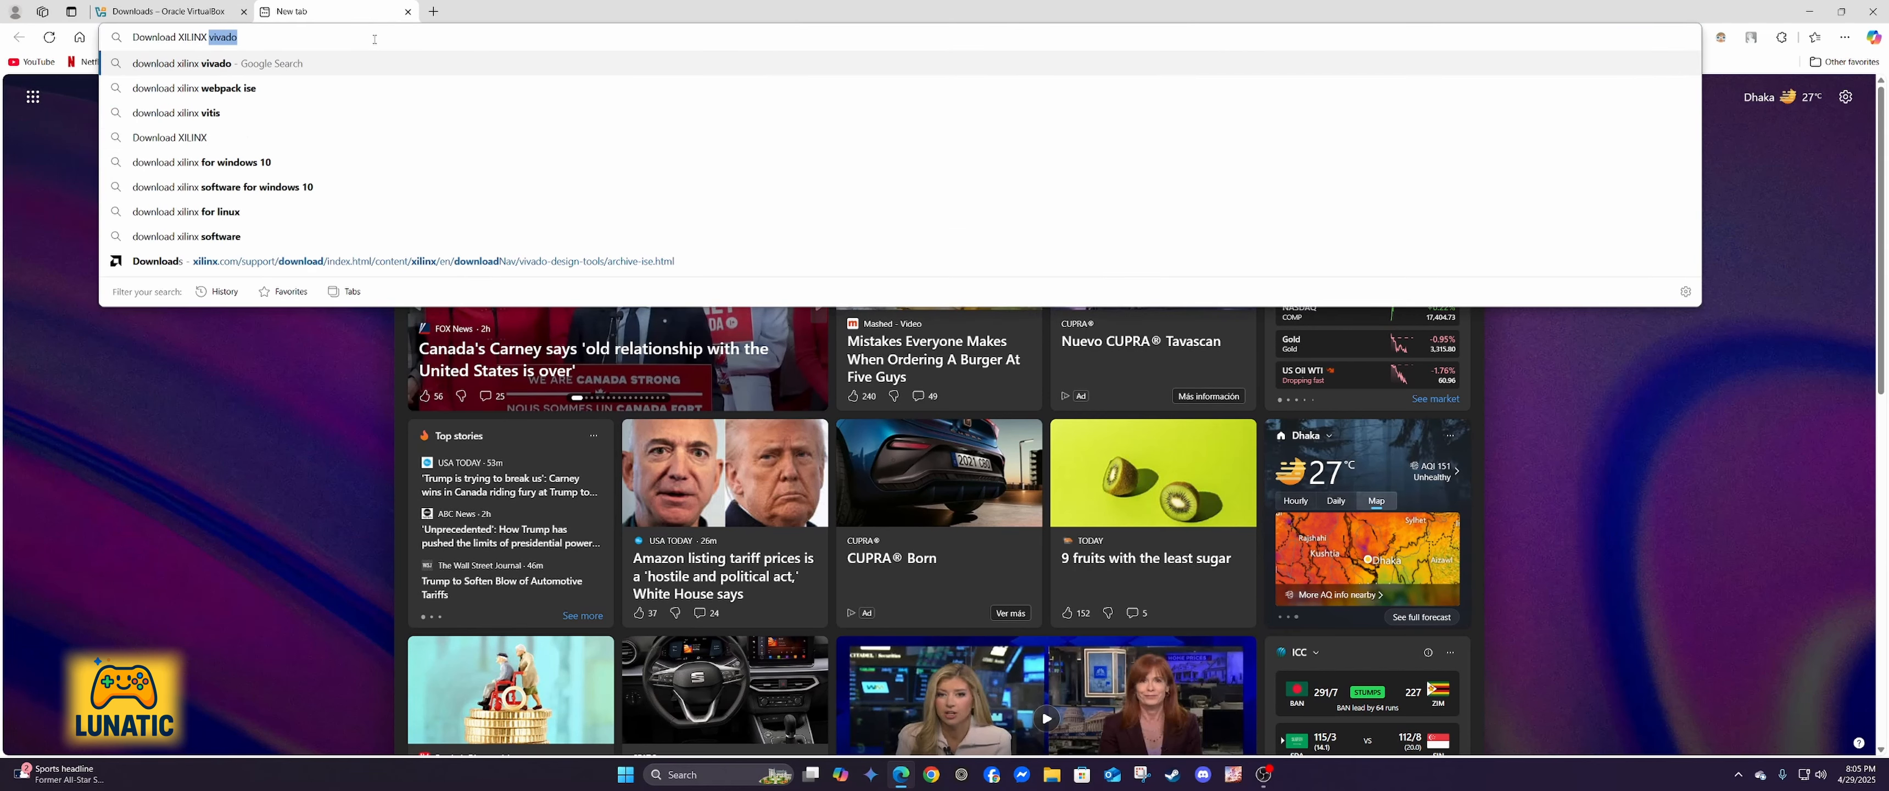
text(ISE for windows 10)
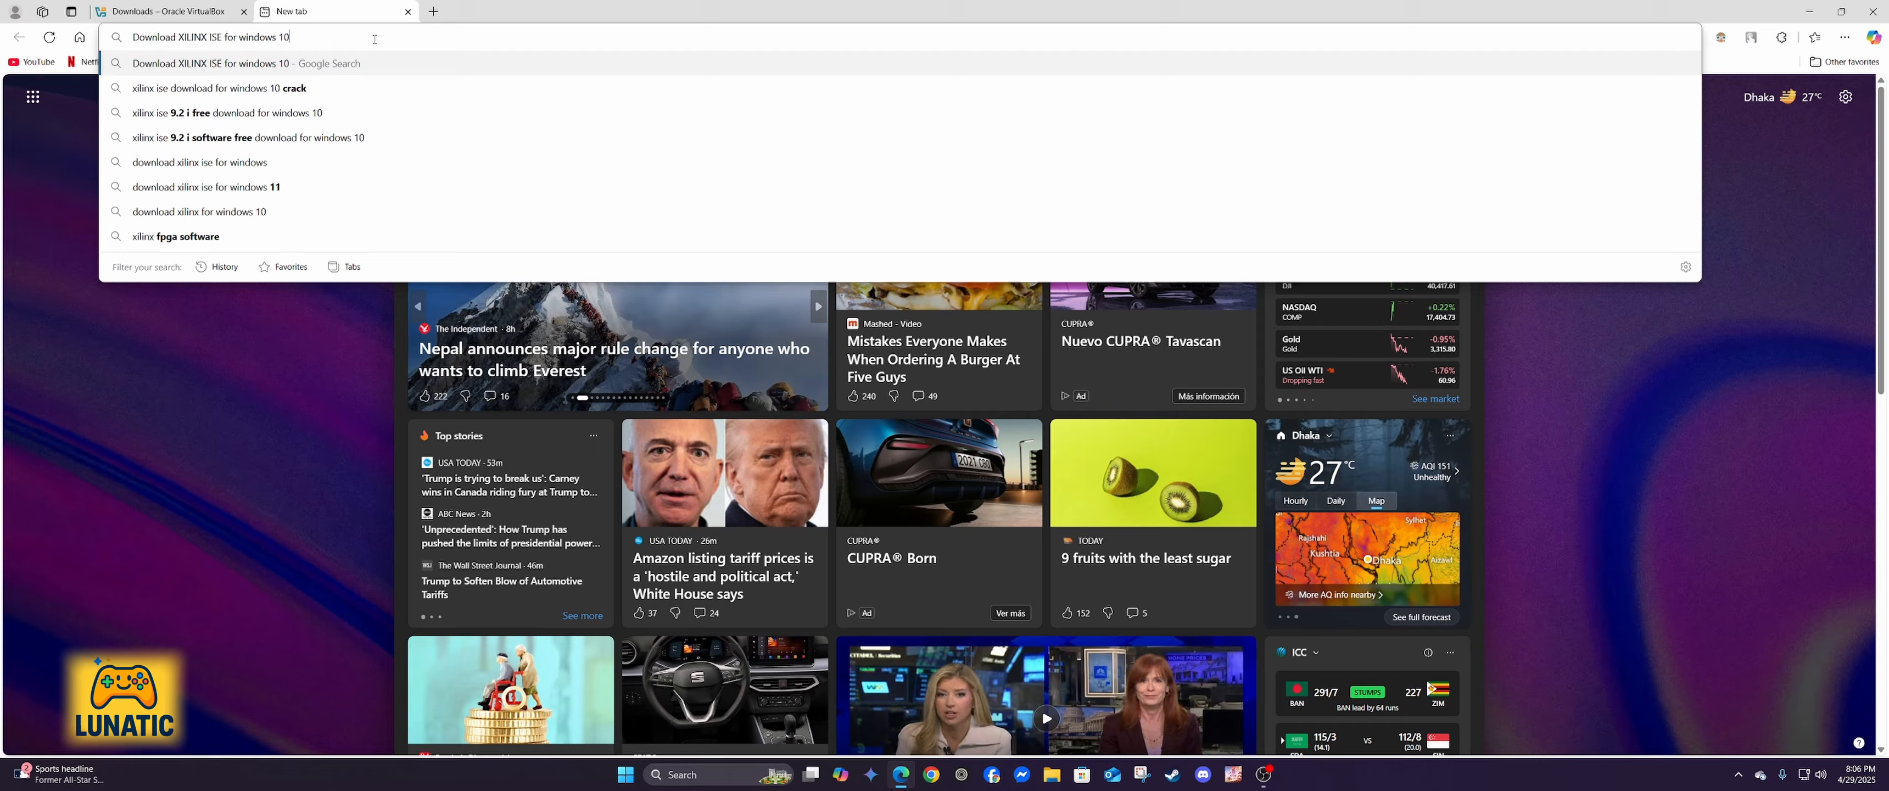
key(Return)
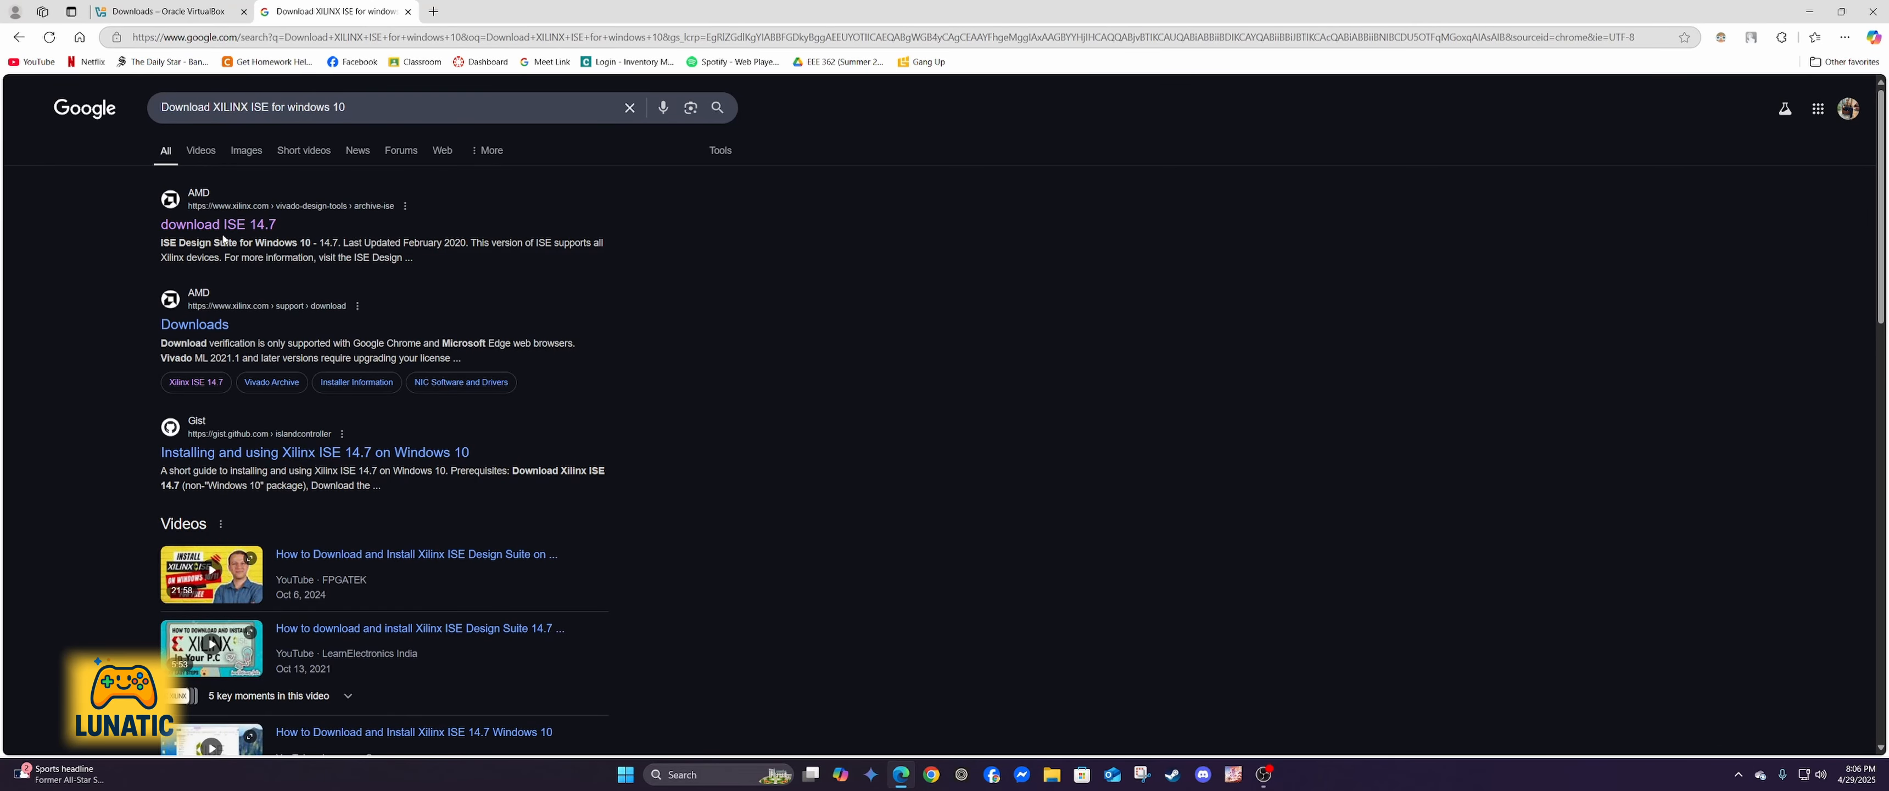
click(245, 227)
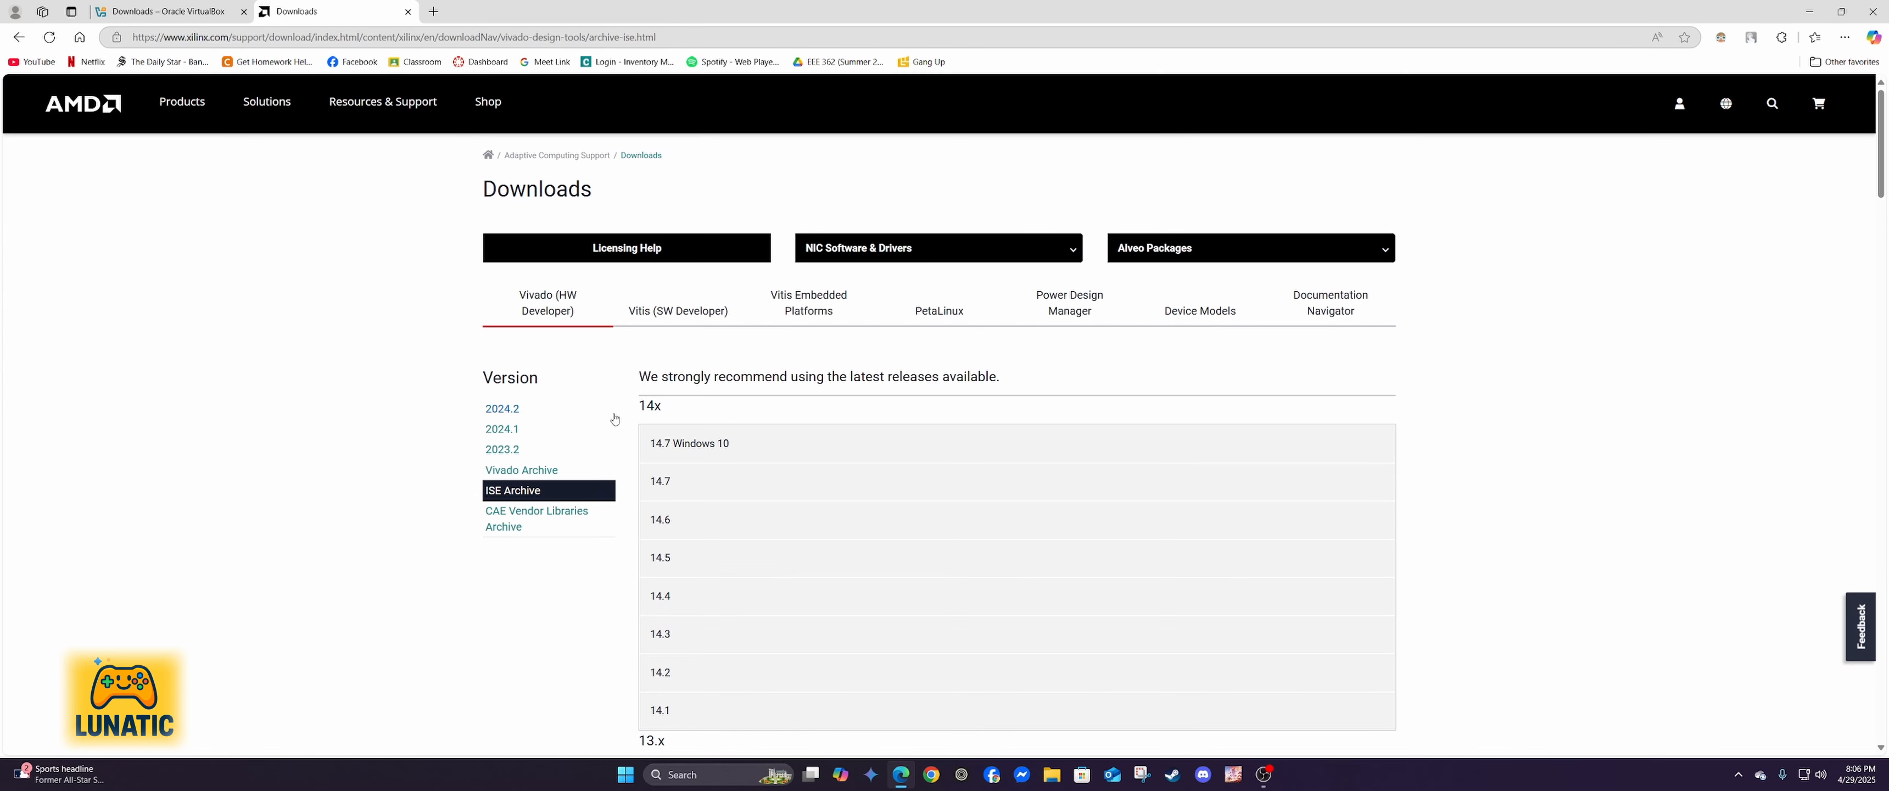
Step: Expand the 14.7 Windows 10 release in the ISE archive and request its TAR/GZIP download
scroll(639, 367, down, 3)
click(675, 299)
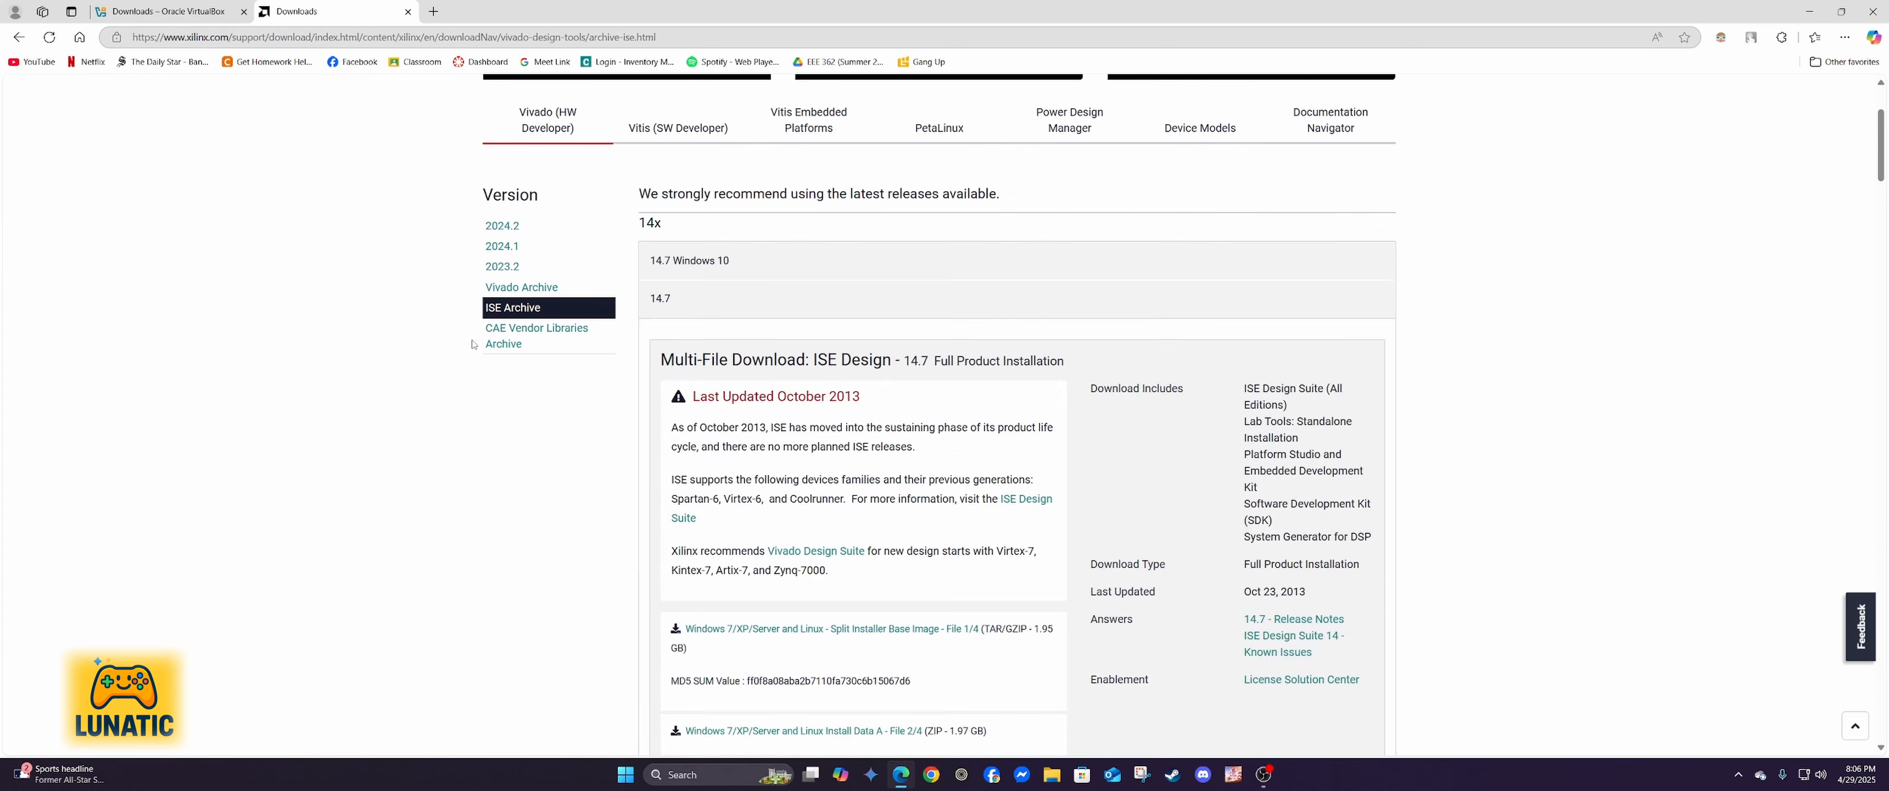
scroll(689, 308, down, 1)
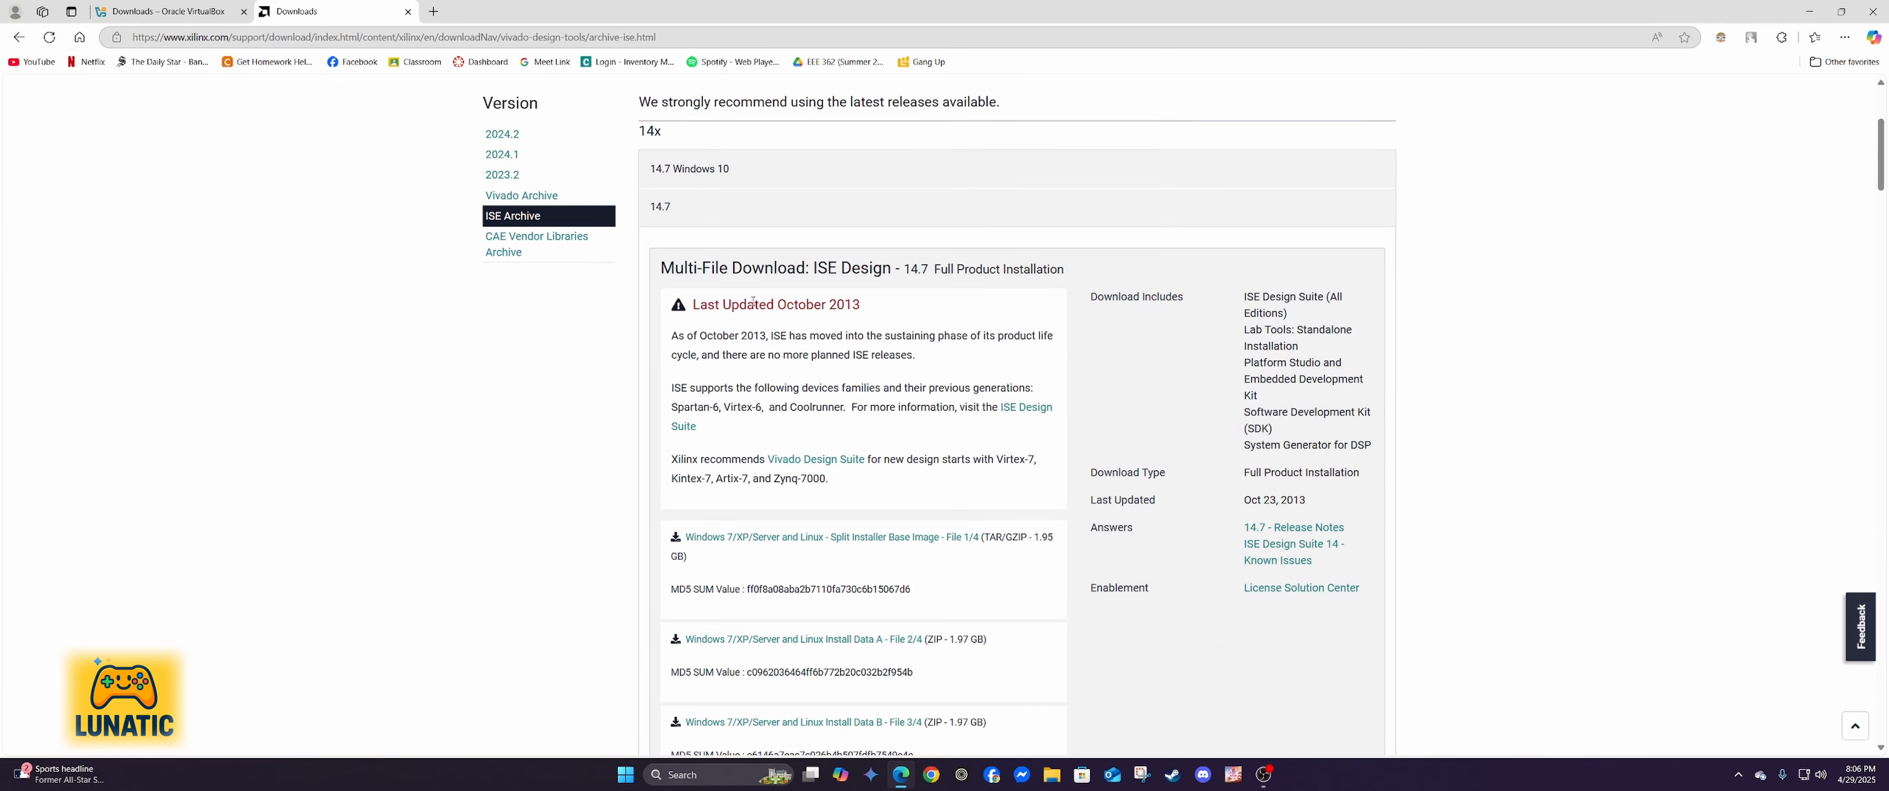
click(704, 169)
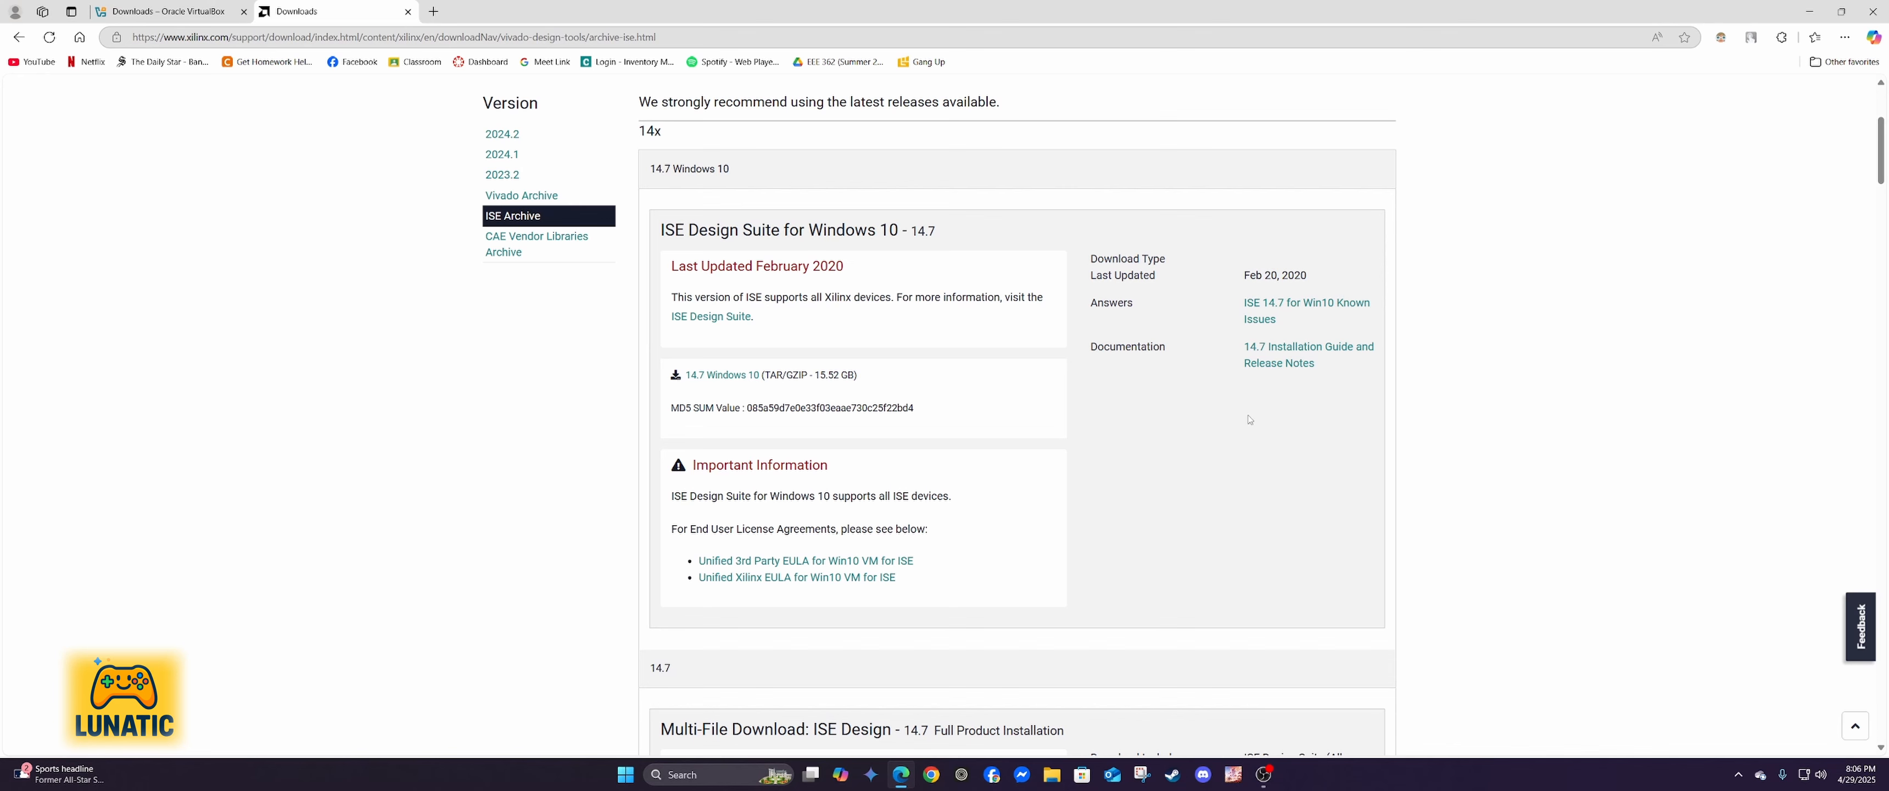
click(722, 375)
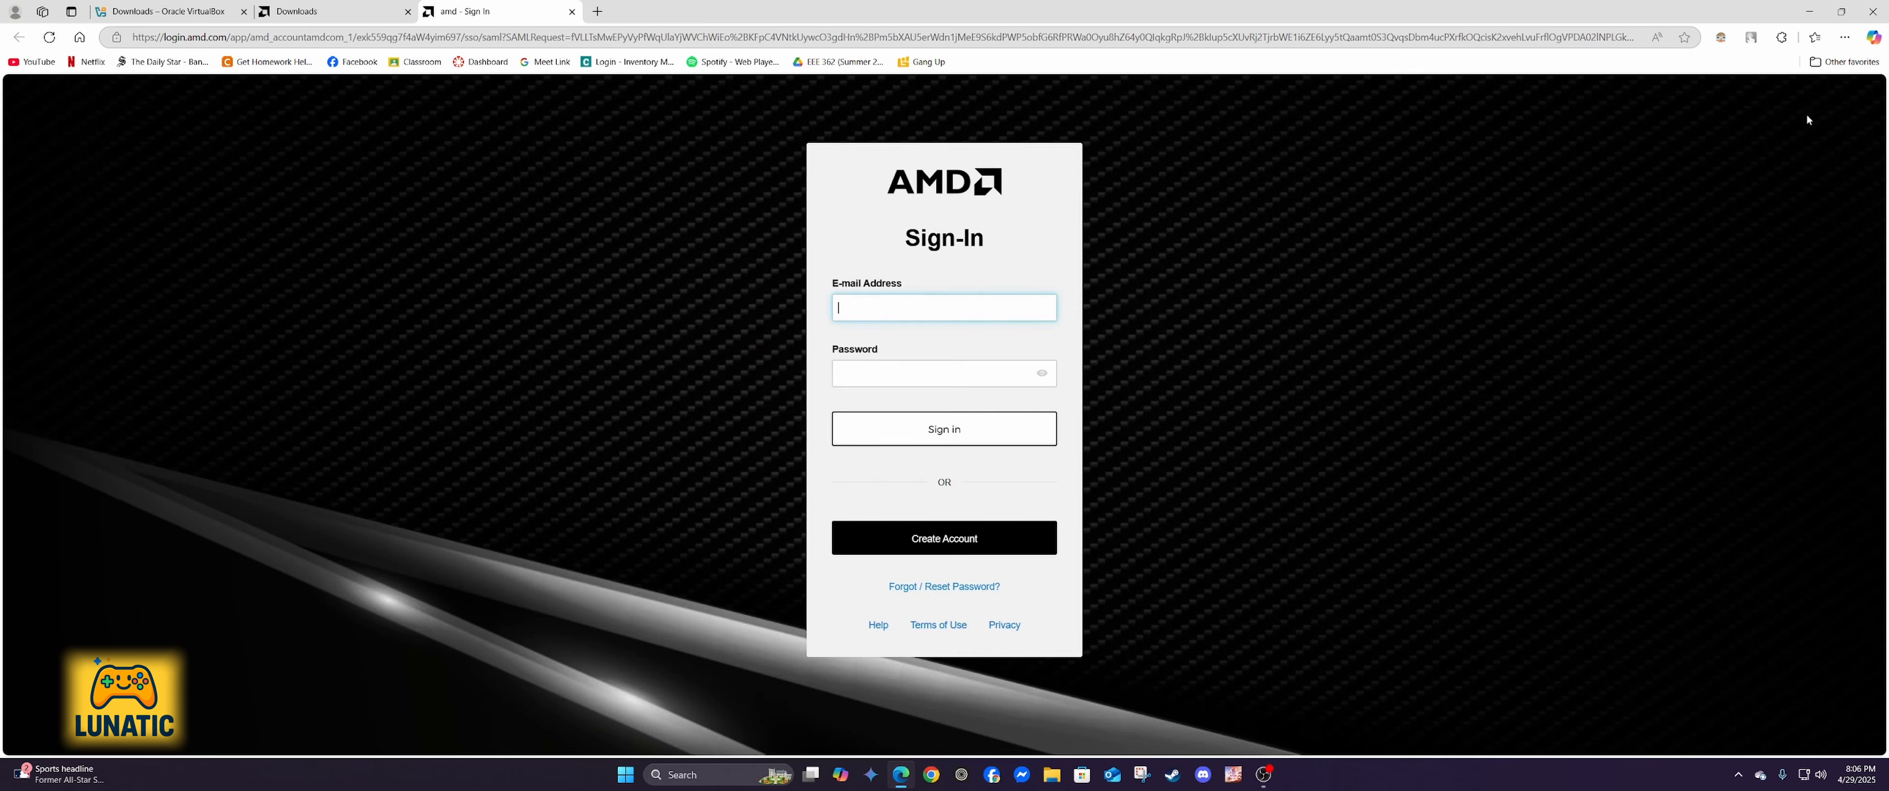
Step: Switch to File Explorer, open the Xilinx_ISE_14.7_Win10_14.7_VM_0213_1 folder in Softwares, minimize the browser and enlarge the folder window
click(1051, 773)
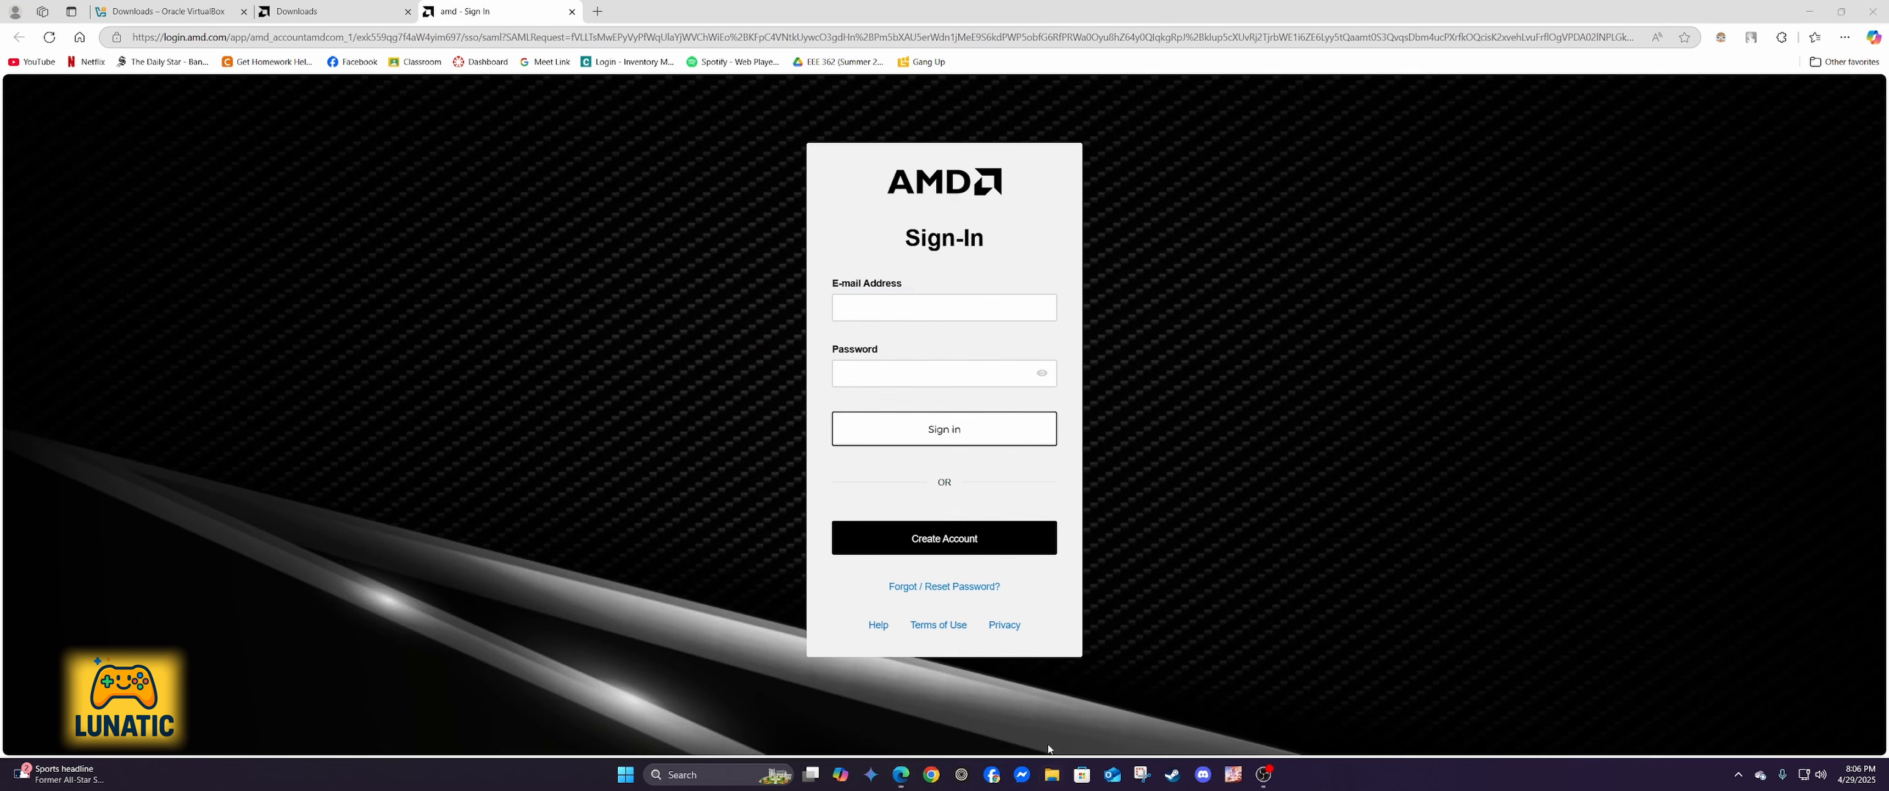
scroll(655, 477, up, 5)
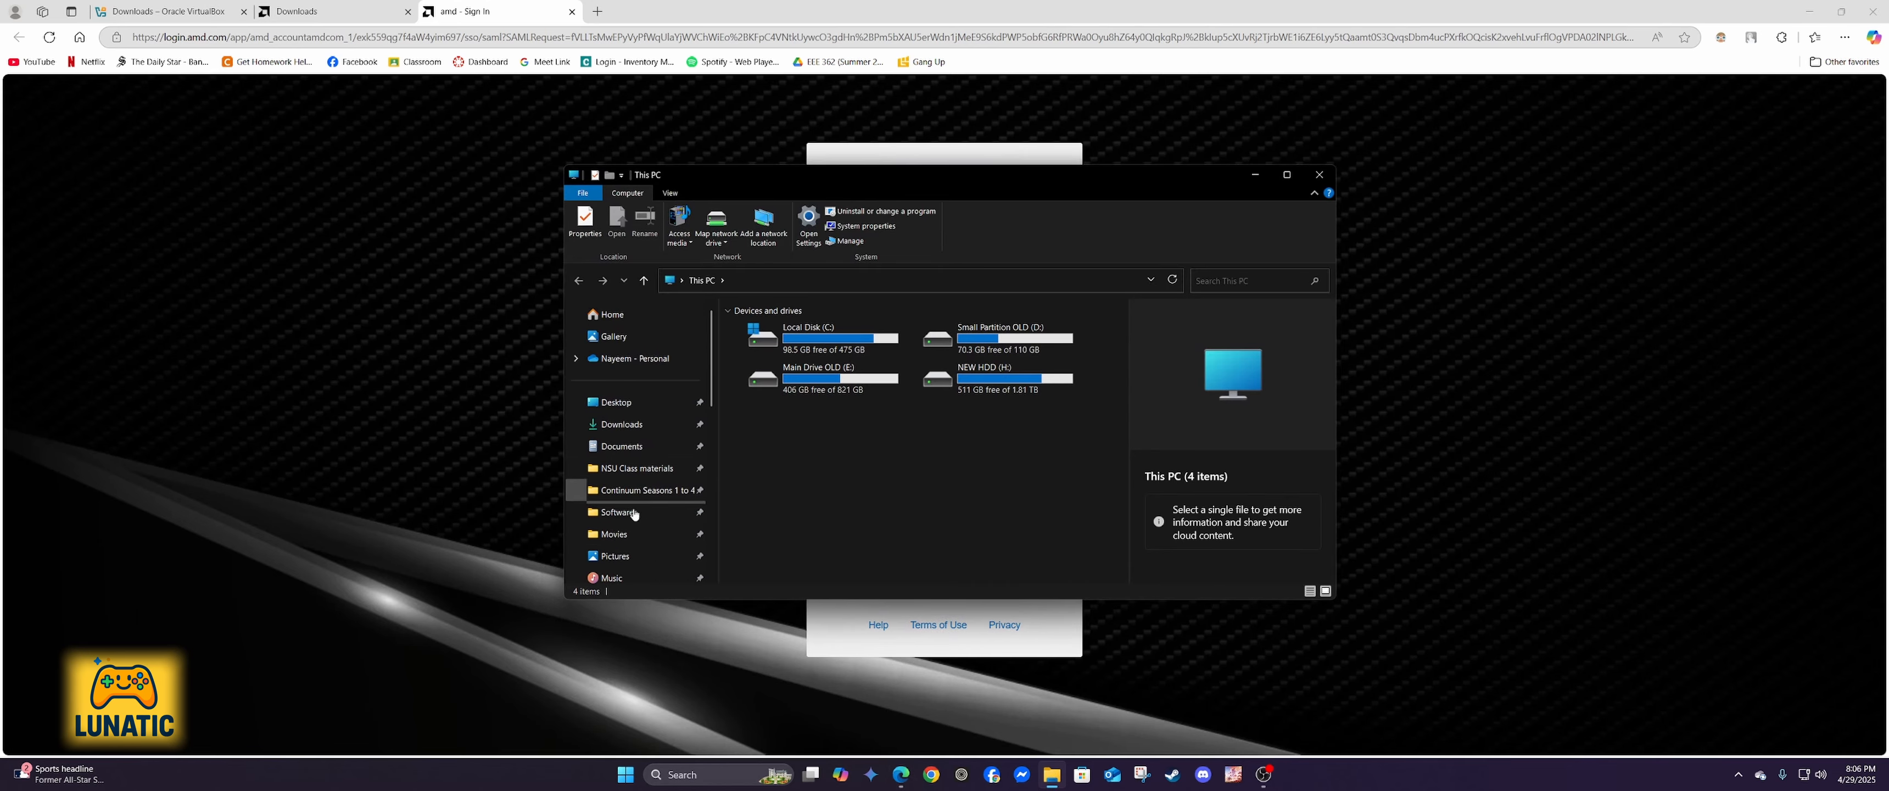
click(618, 512)
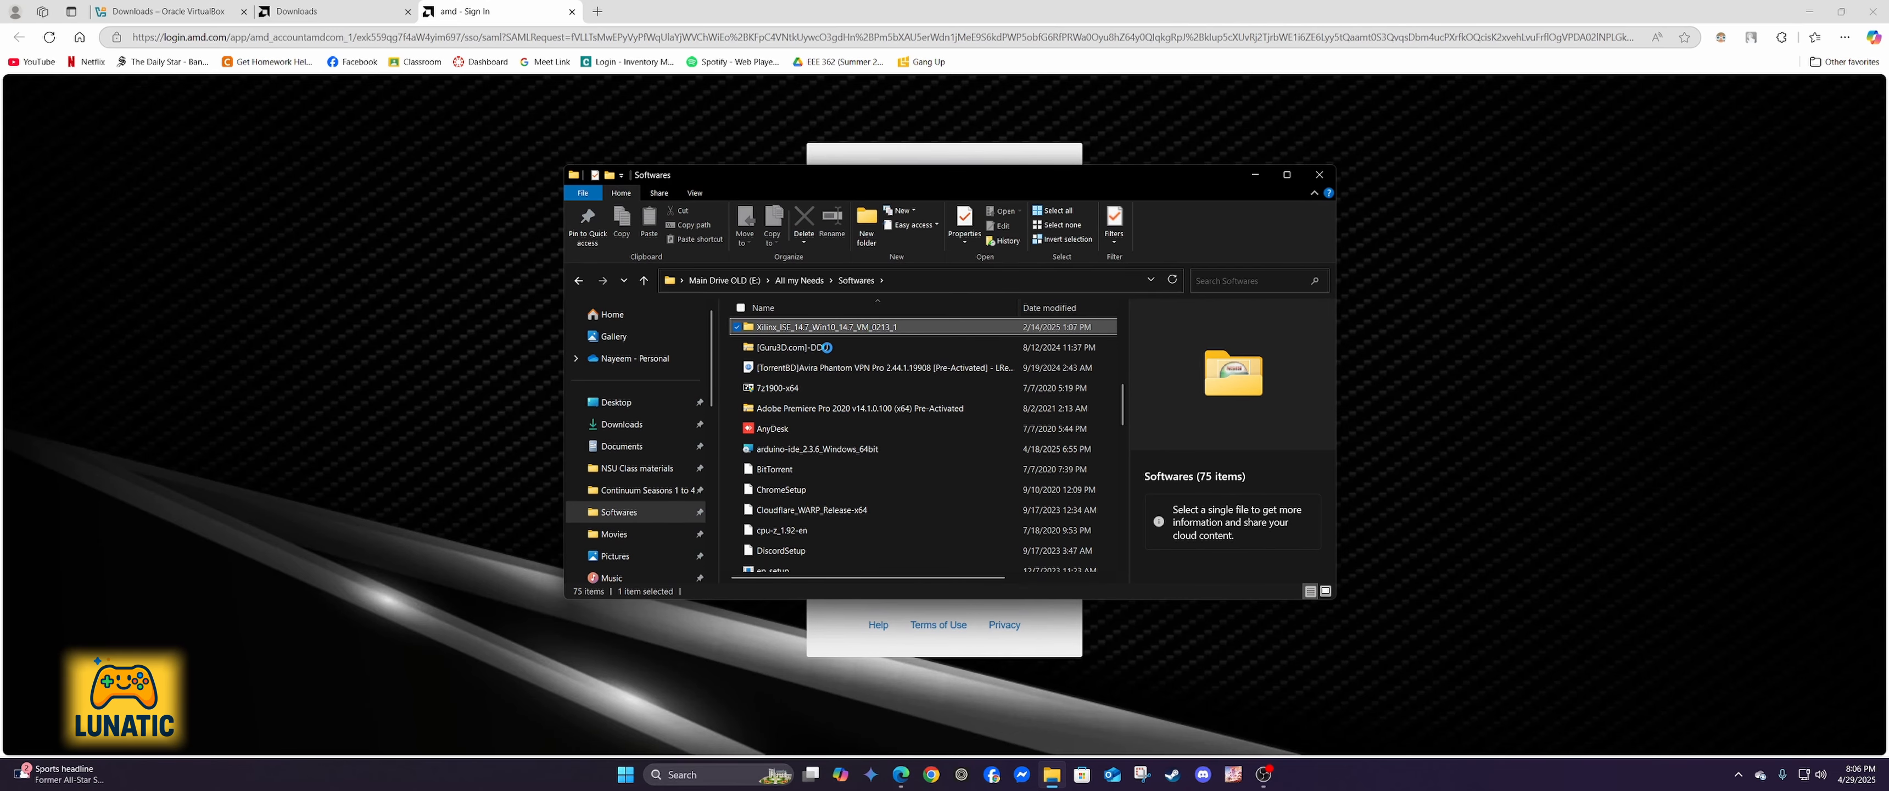
double_click(815, 328)
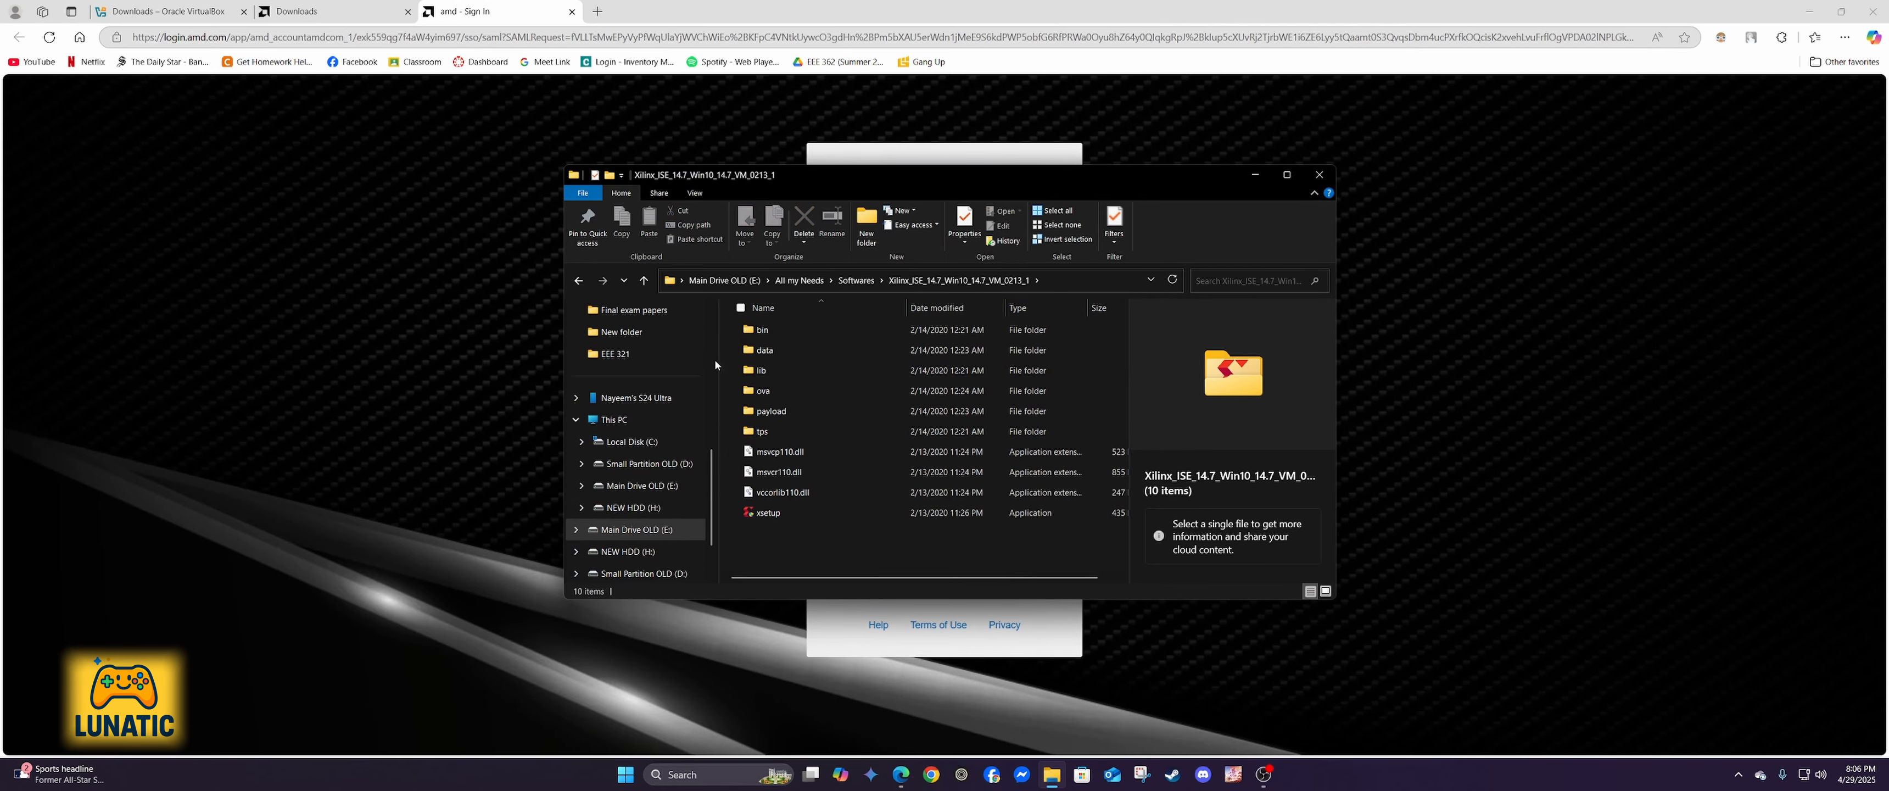
click(1810, 11)
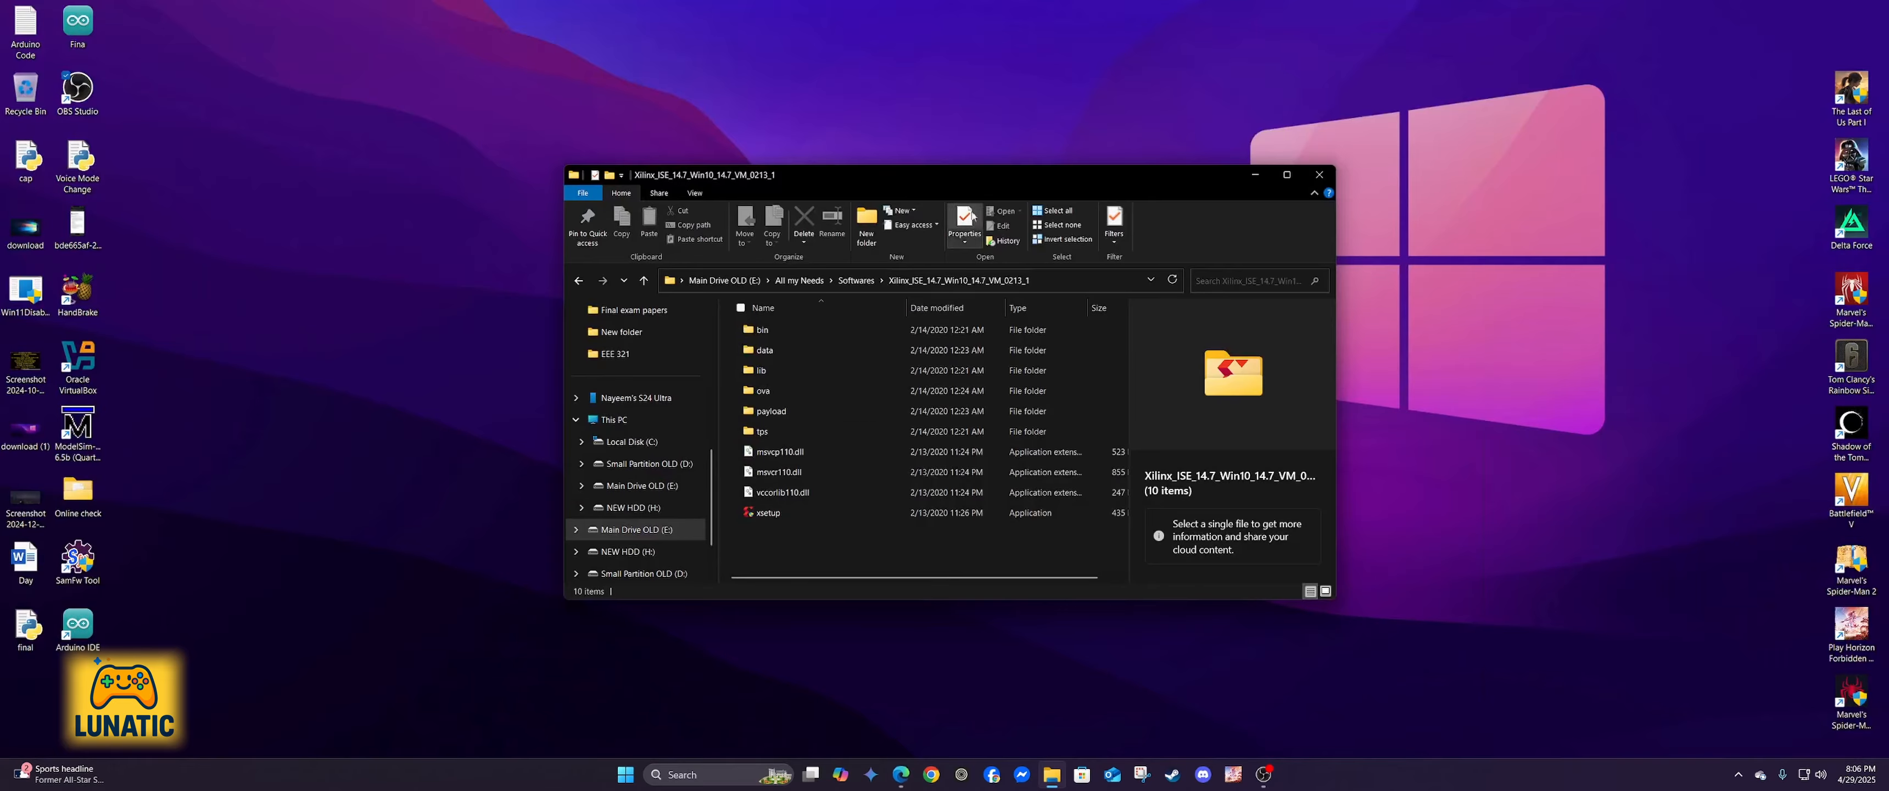
drag(1068, 182, 1121, 124)
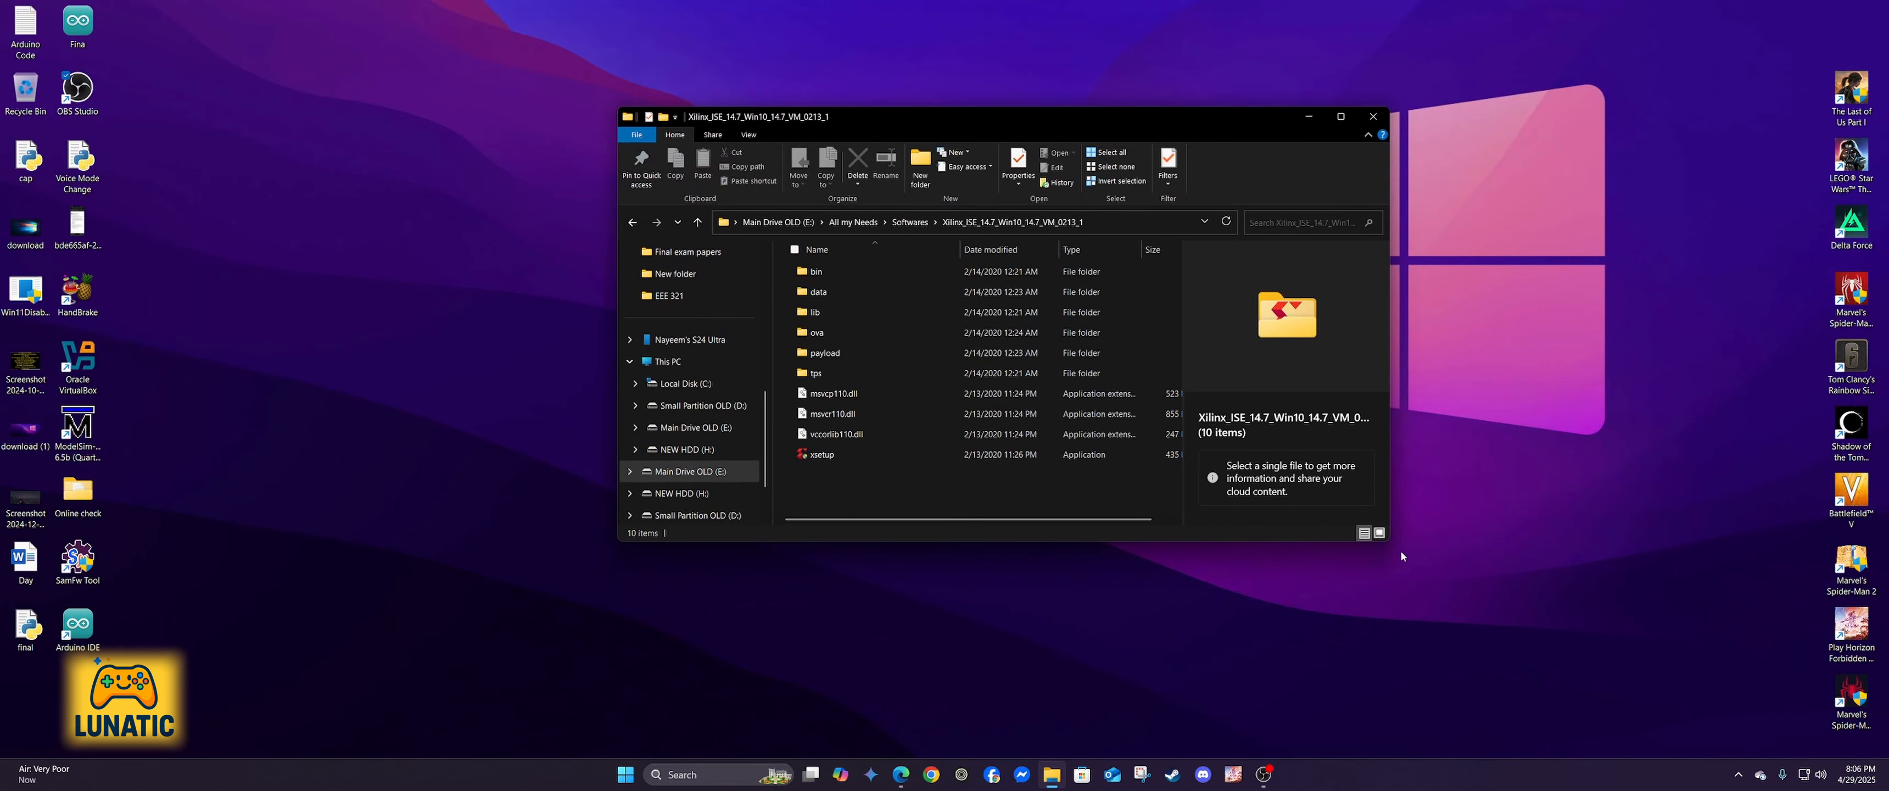
drag(1390, 544, 1420, 715)
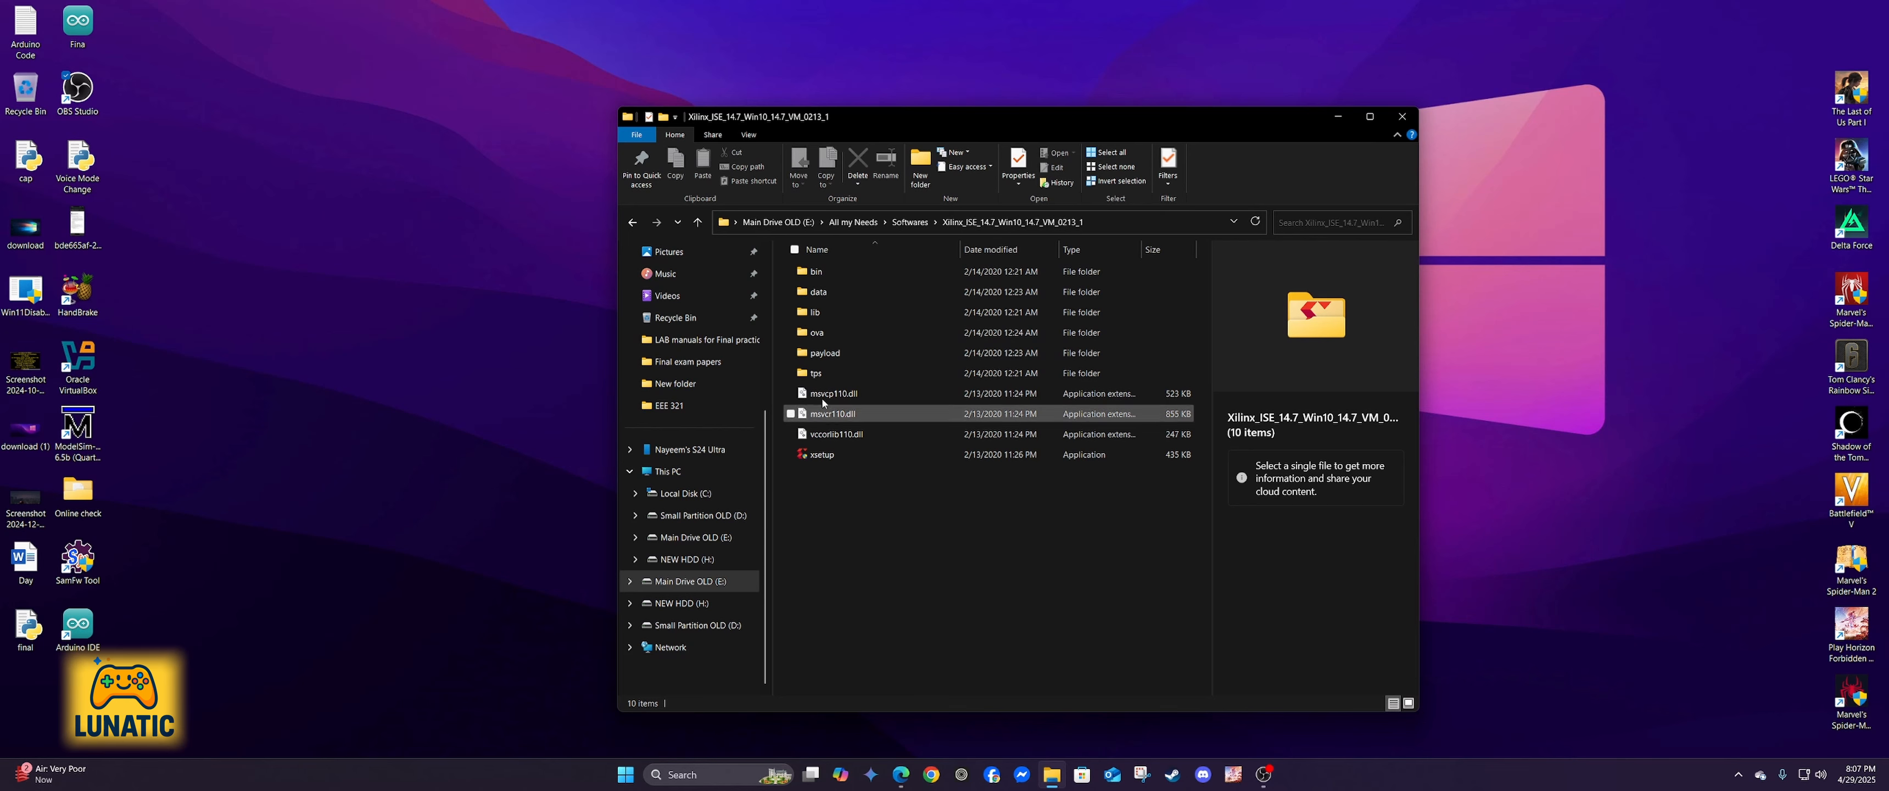
Step: Launch the xsetup installer, enlarge its window and continue with the existing Oracle VirtualBox installation
click(816, 458)
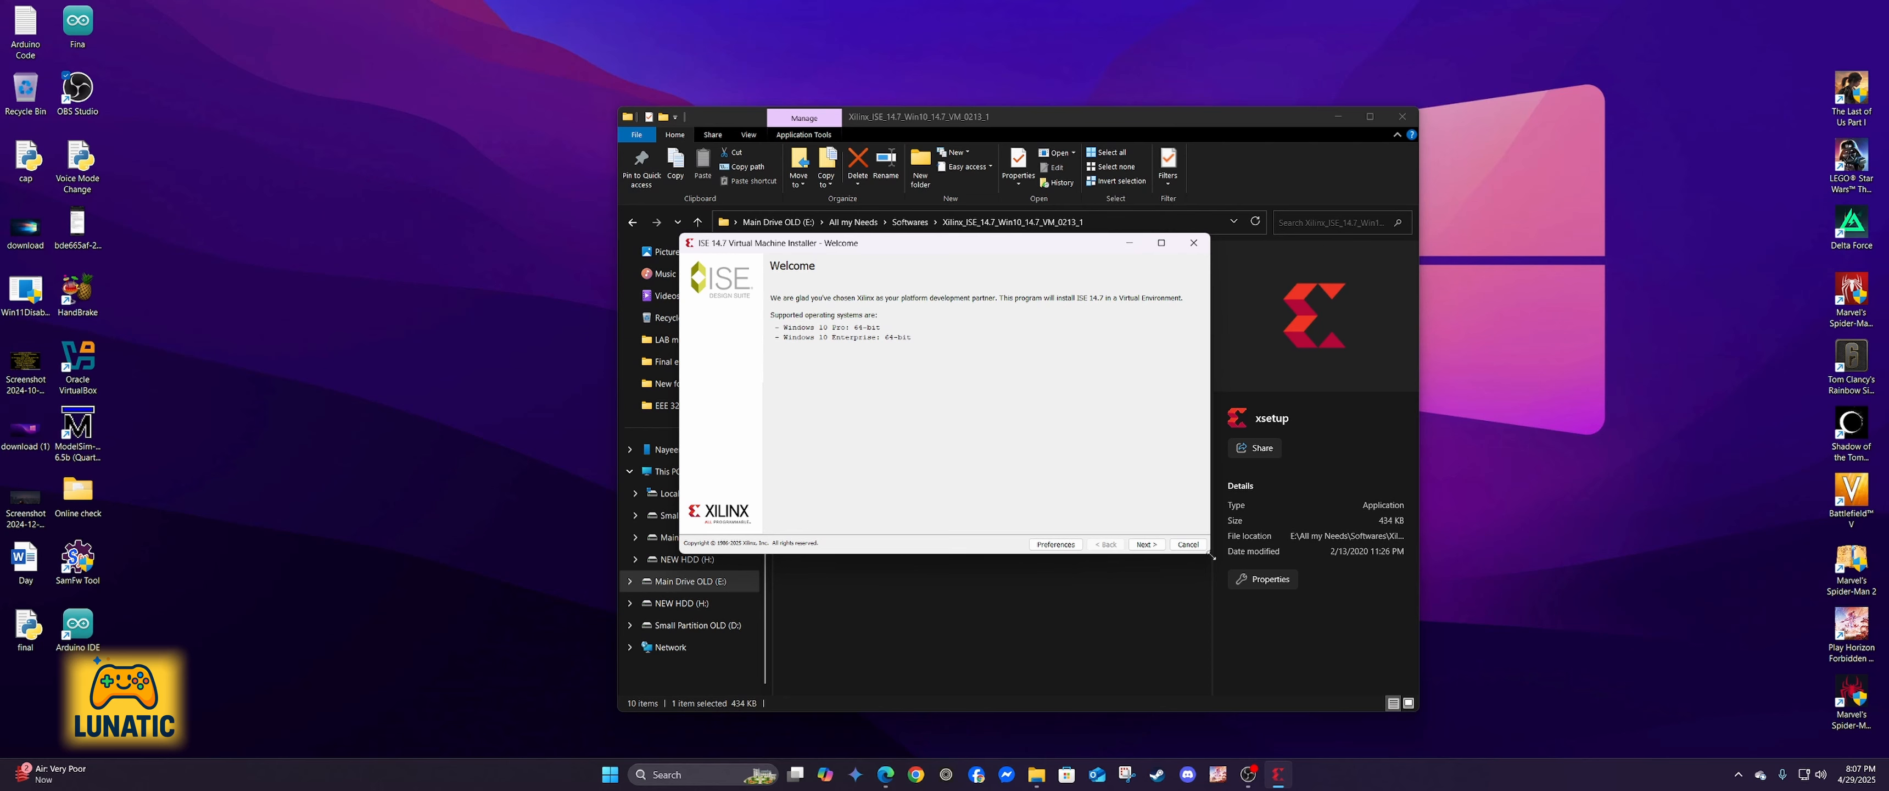
drag(1211, 556, 1259, 630)
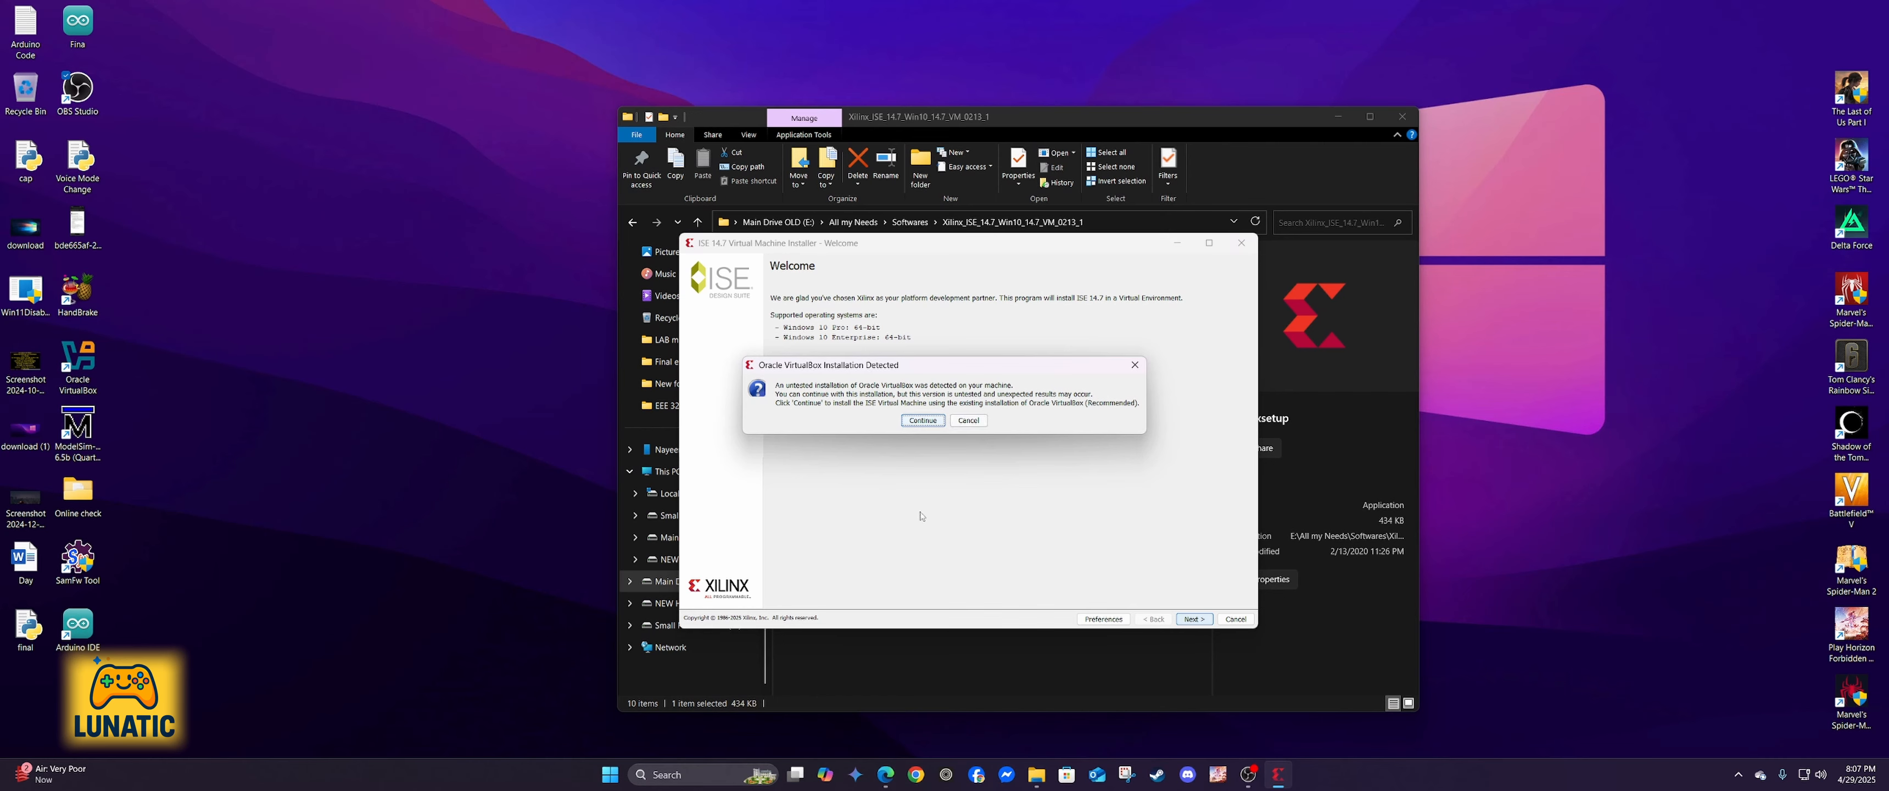
key(Return)
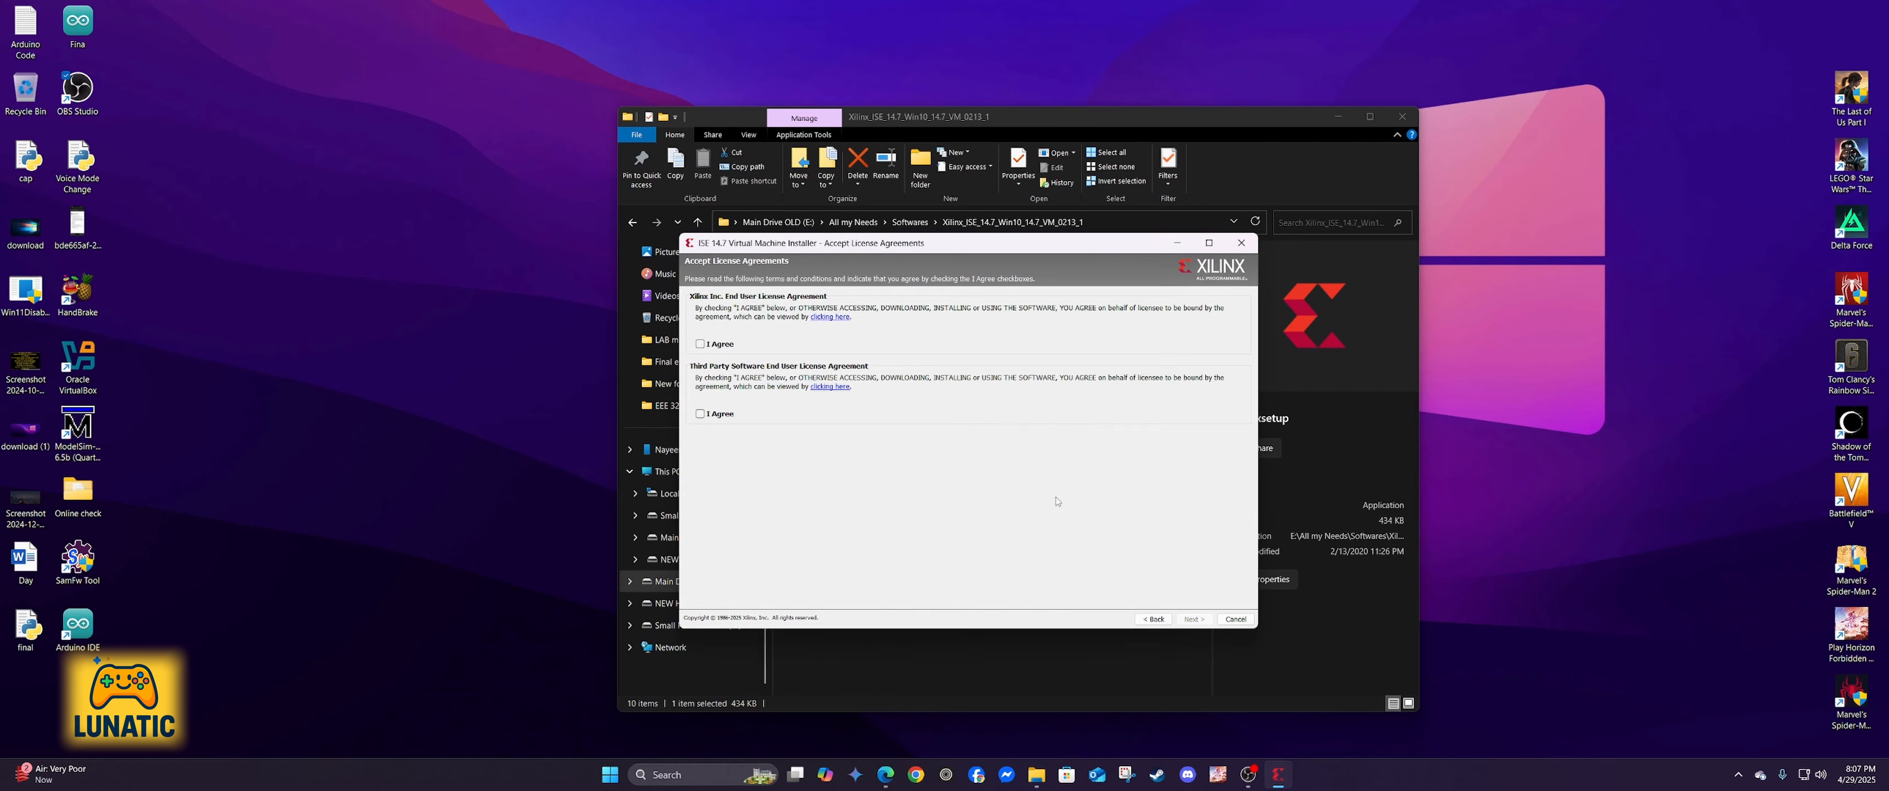
Step: Accept the Xilinx and third-party license agreements and proceed with the default ISE 14.7 Virtual Machine components
click(699, 343)
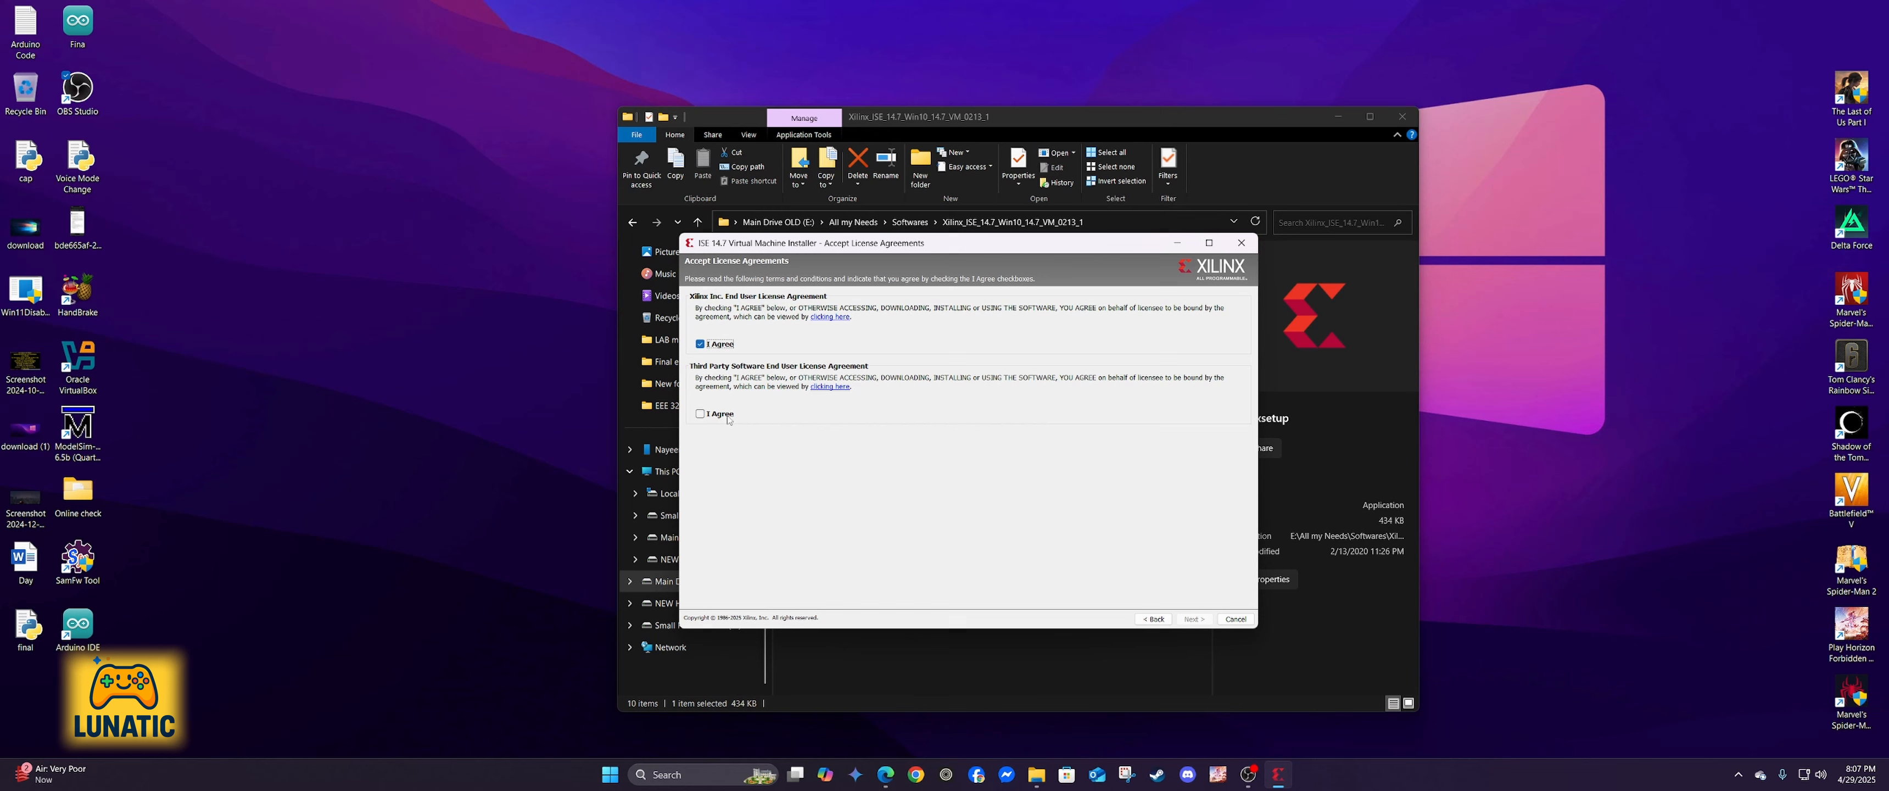
click(700, 412)
click(1193, 618)
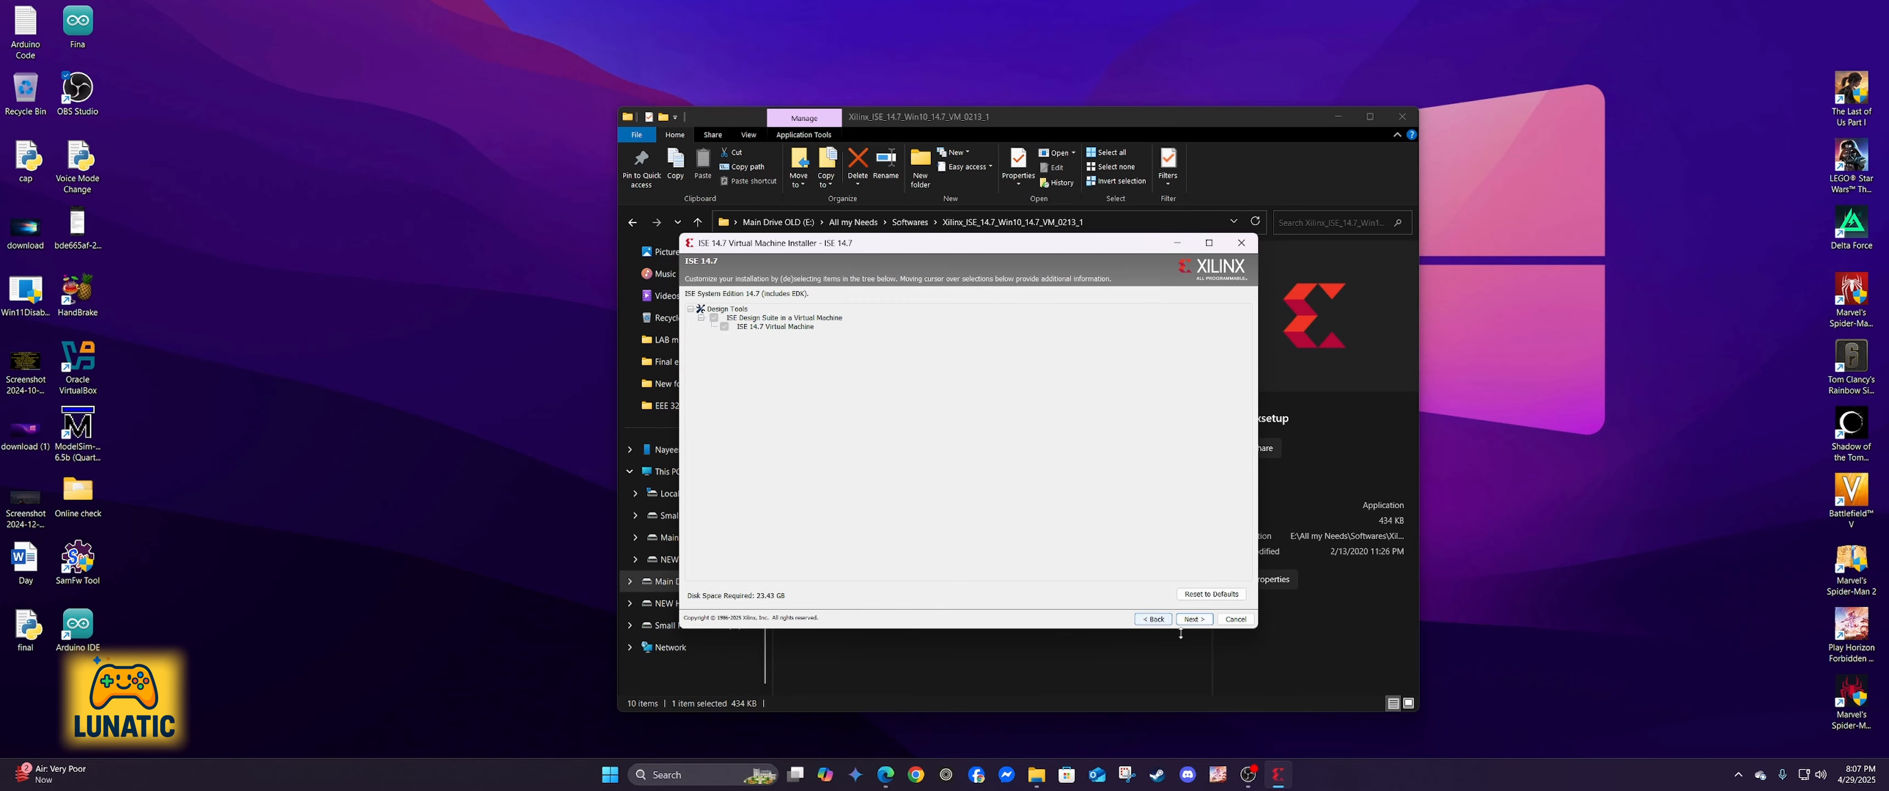
click(1194, 620)
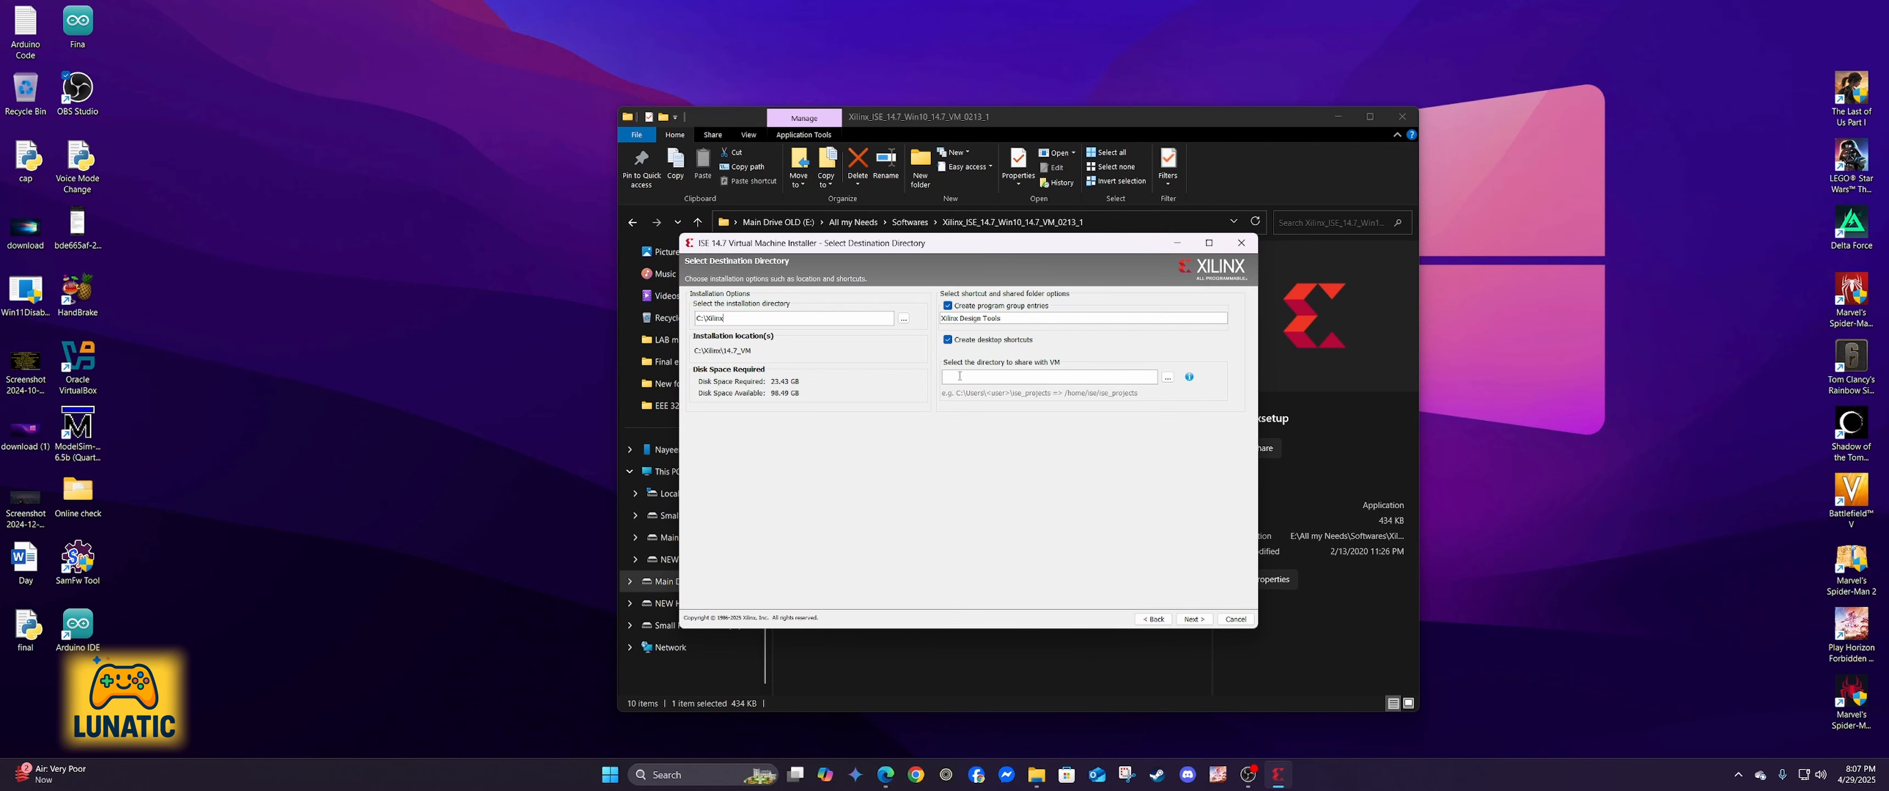
Step: Choose the Xilinx files folder on drive H: as the directory shared with the VM and submit the destination settings
click(1167, 377)
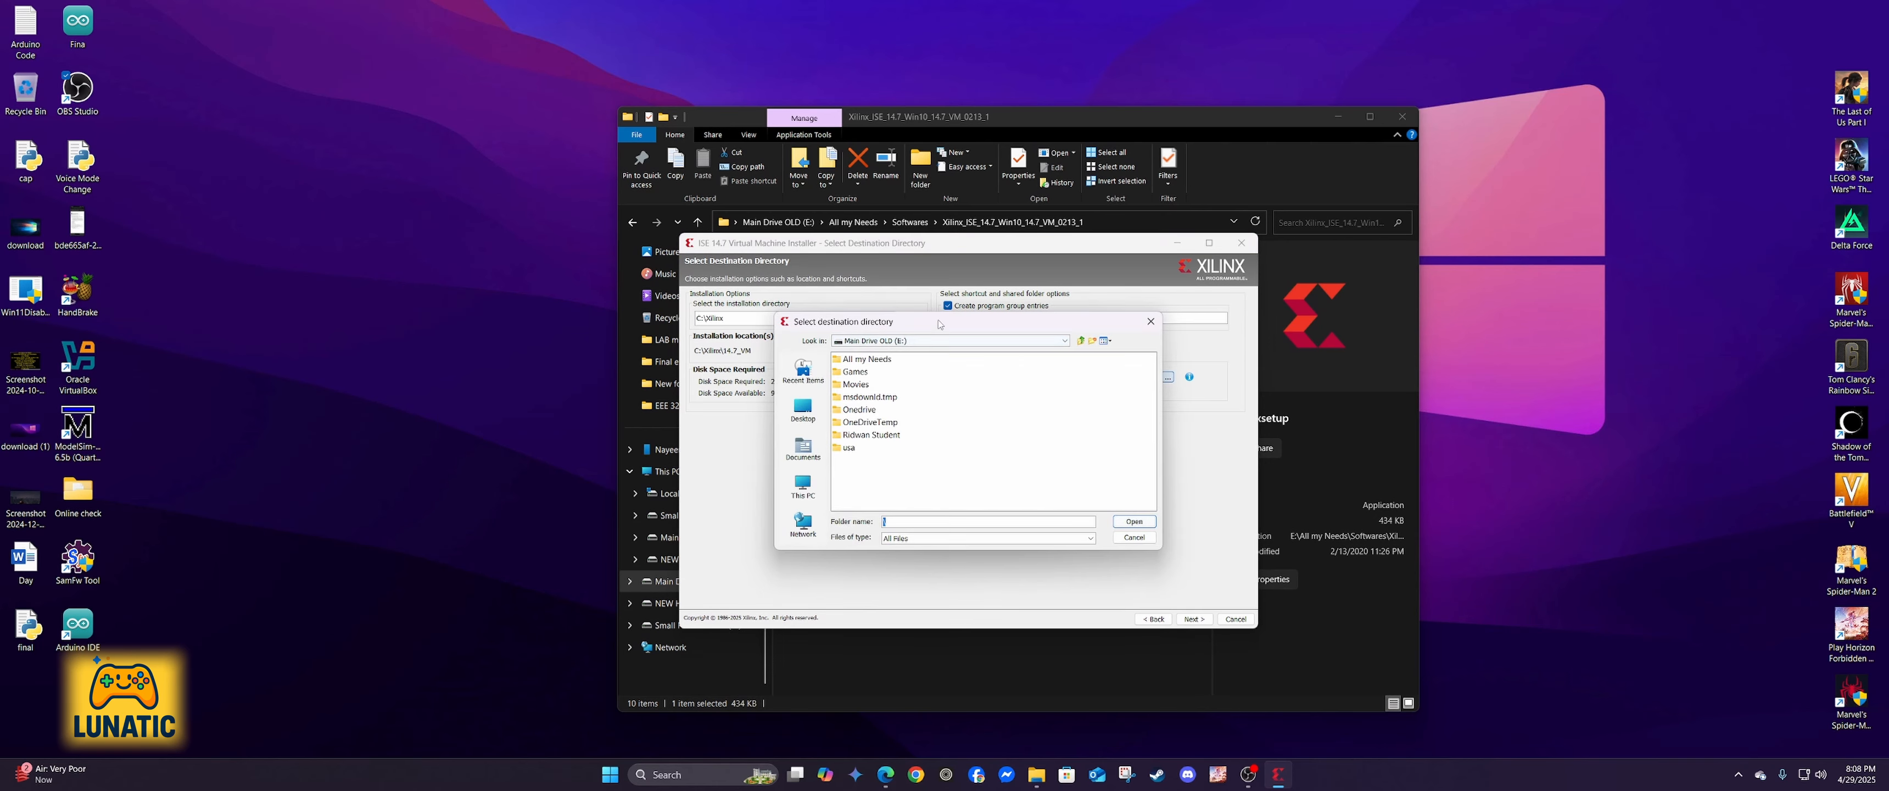
drag(916, 321, 1097, 300)
click(983, 384)
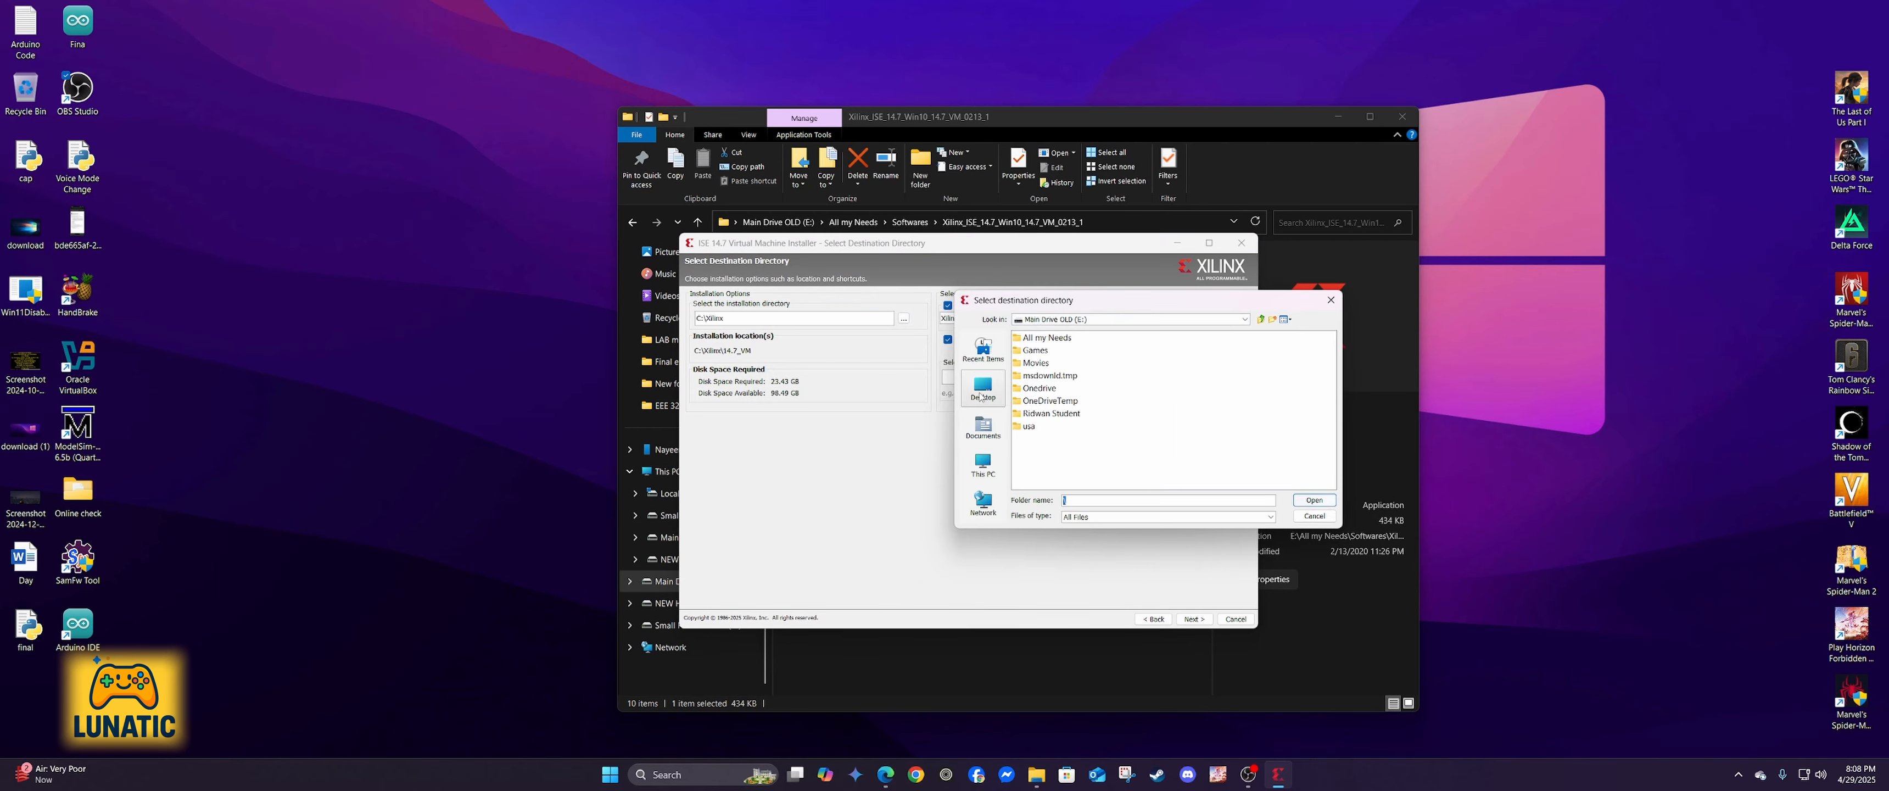
double_click(1169, 352)
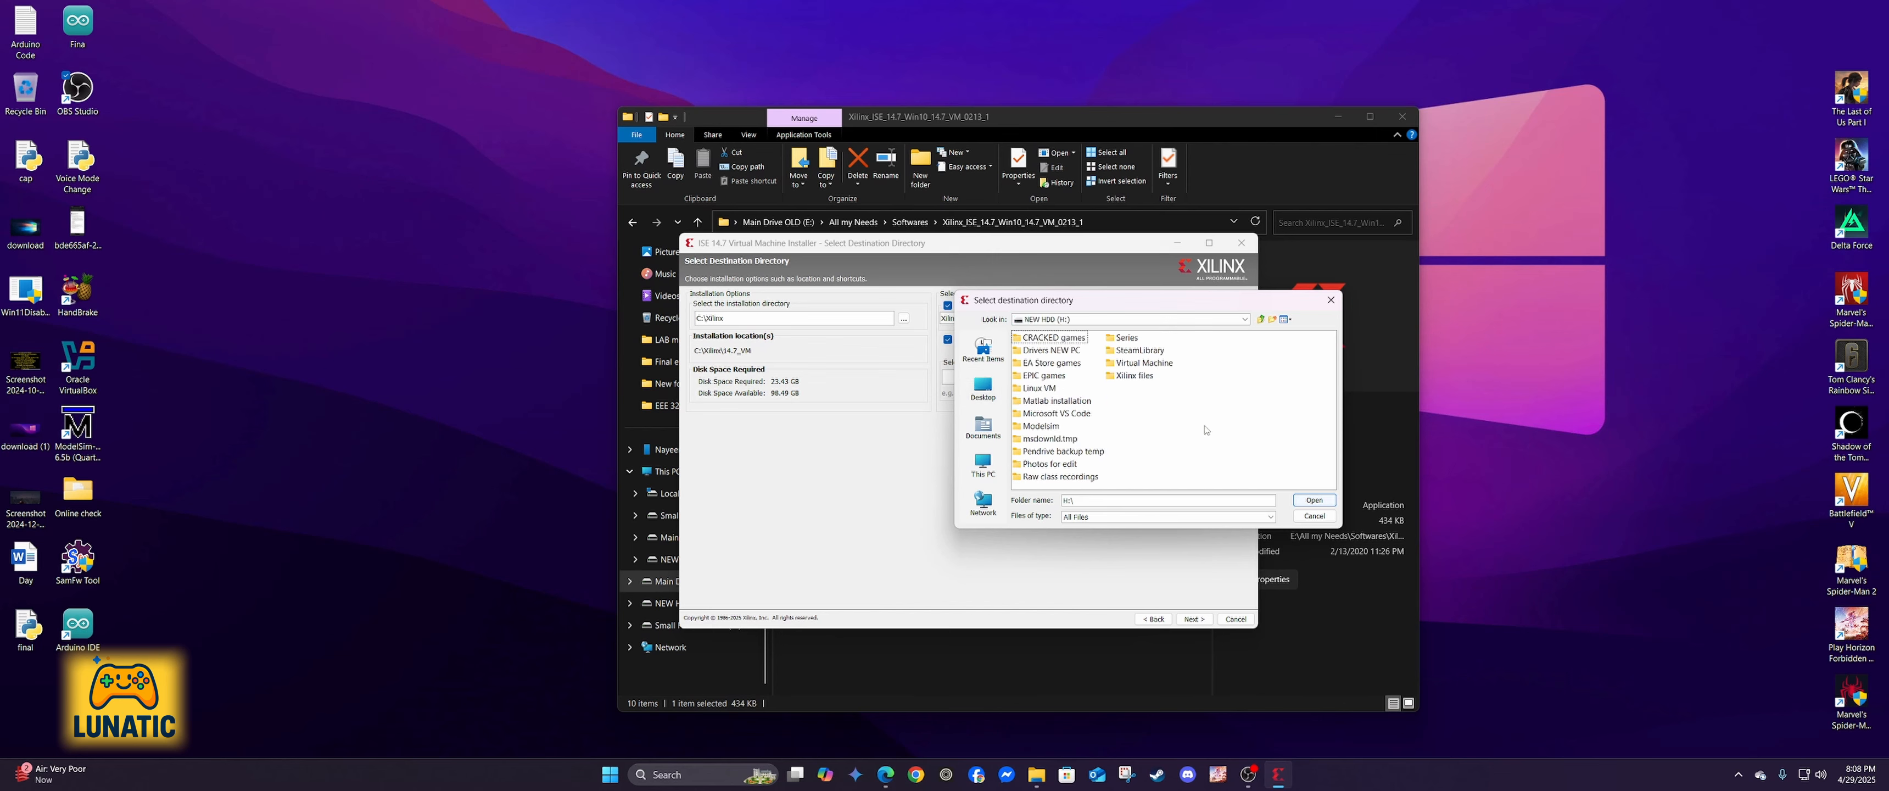
click(1134, 375)
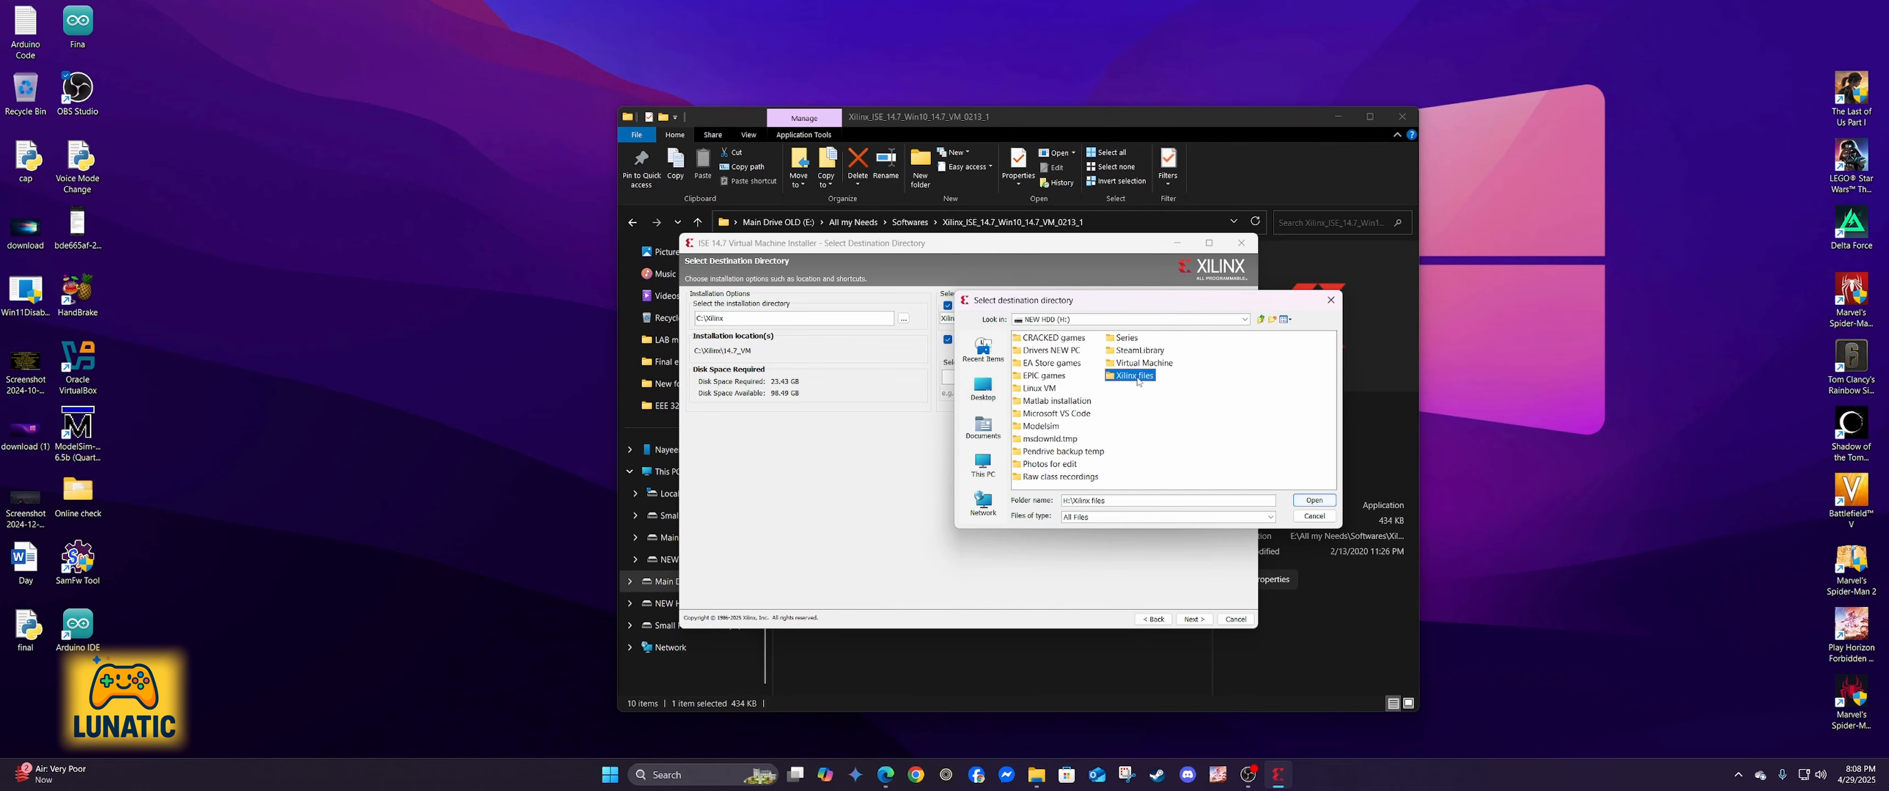
click(1313, 499)
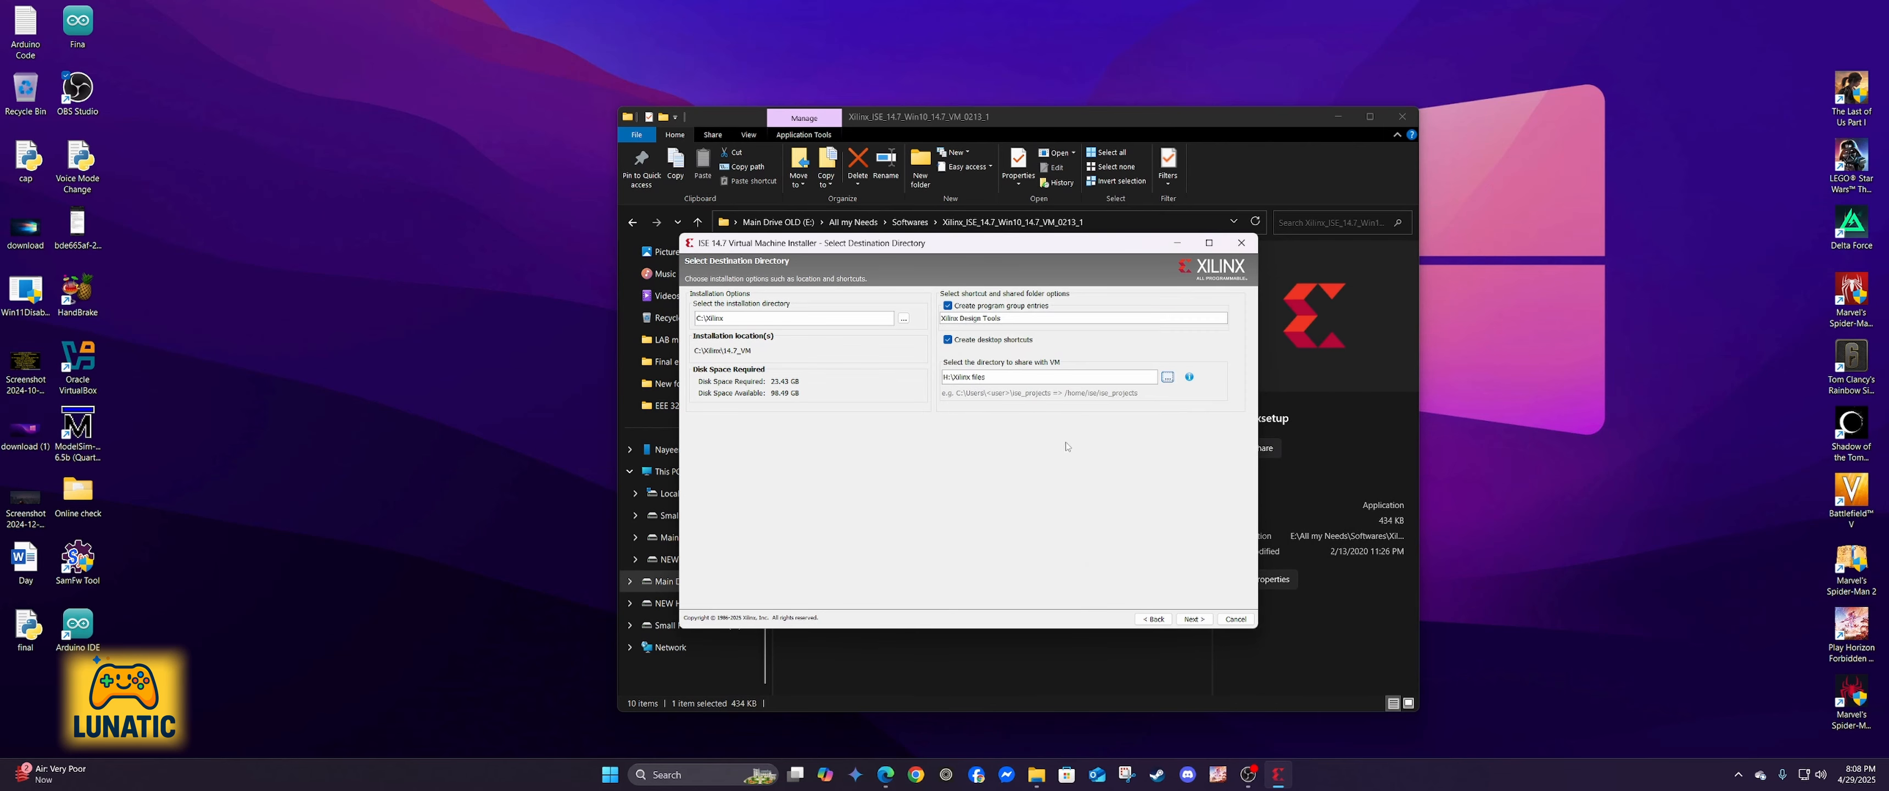
drag(989, 380, 754, 372)
click(1194, 618)
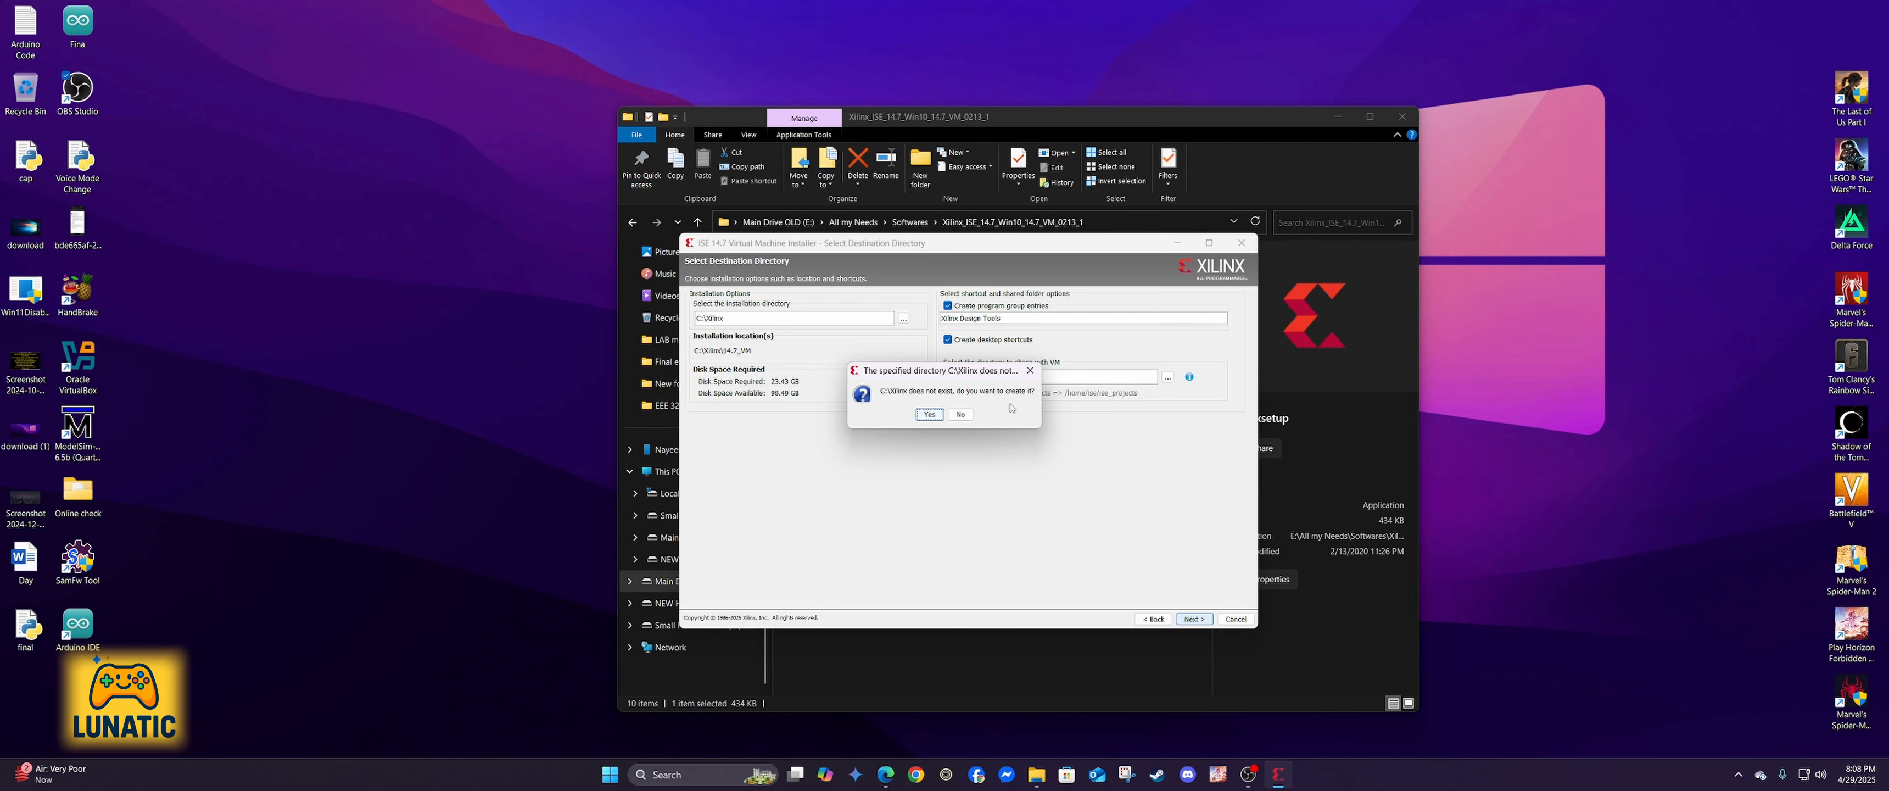
Step: Keep C:\Xilinx as the installation directory and agree to create it
click(958, 414)
drag(731, 318, 328, 344)
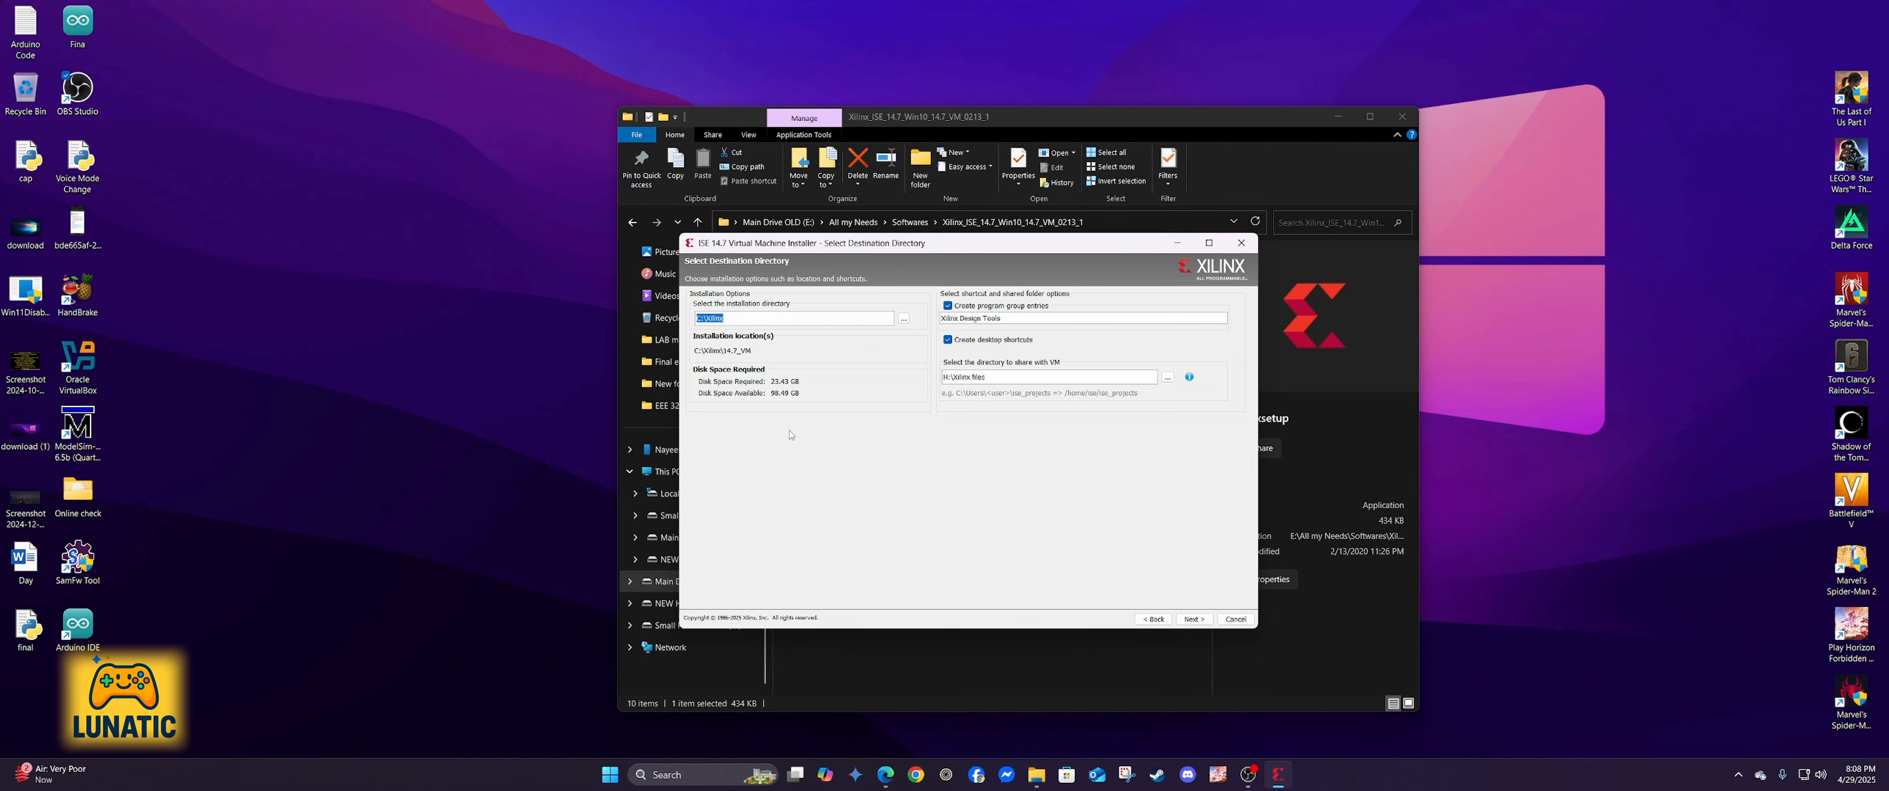
click(1193, 618)
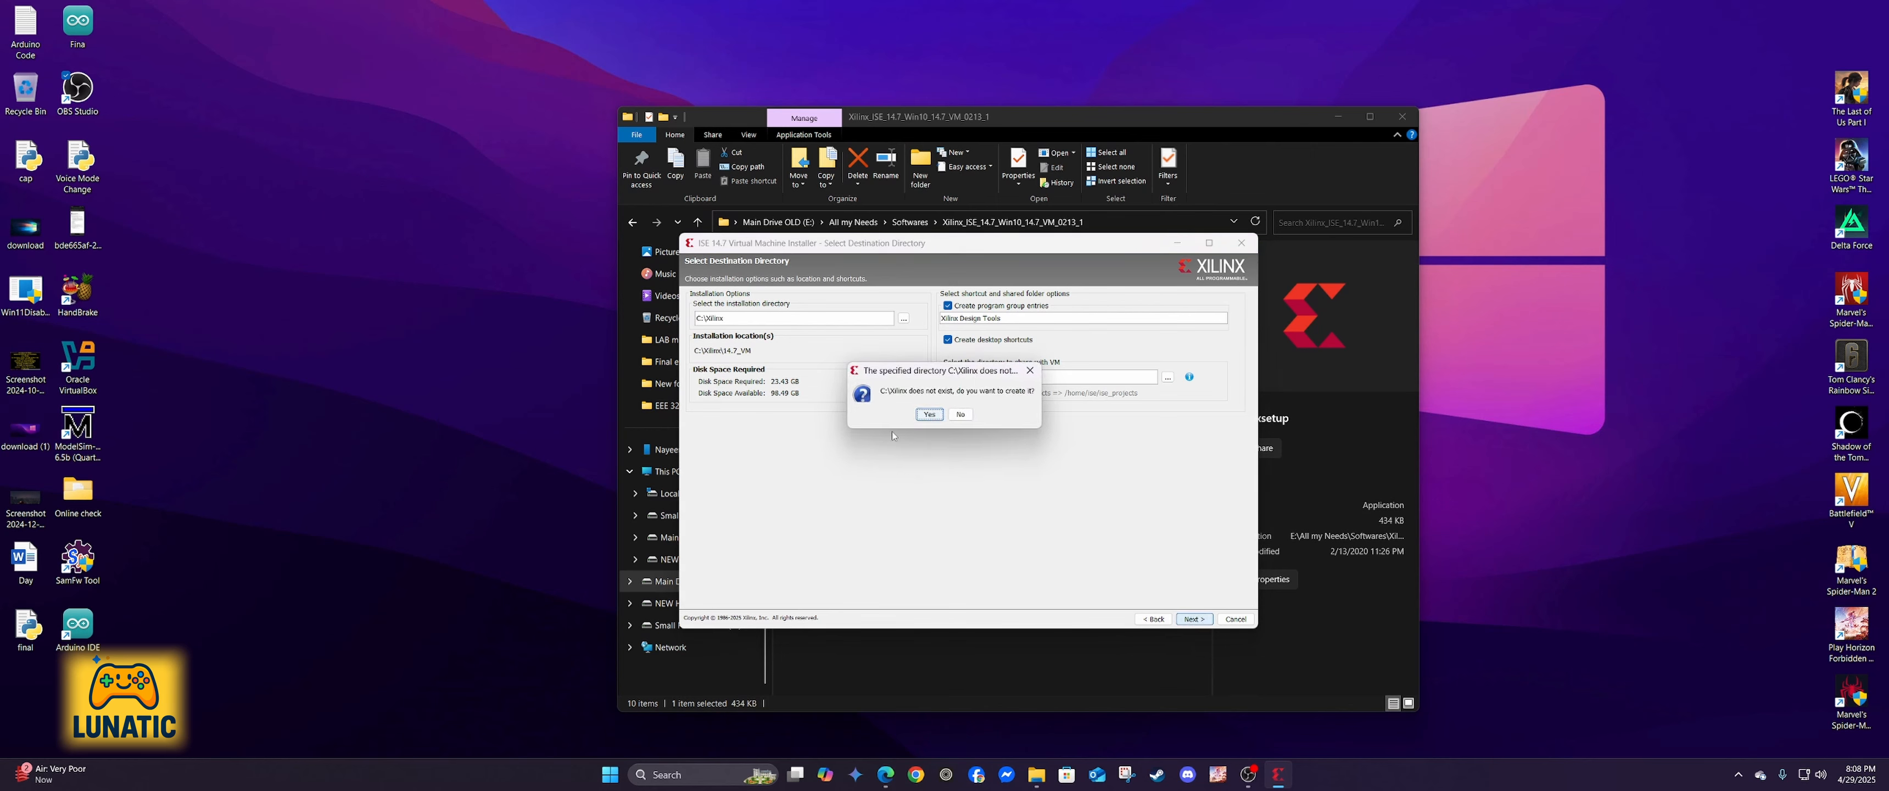
drag(935, 371, 949, 351)
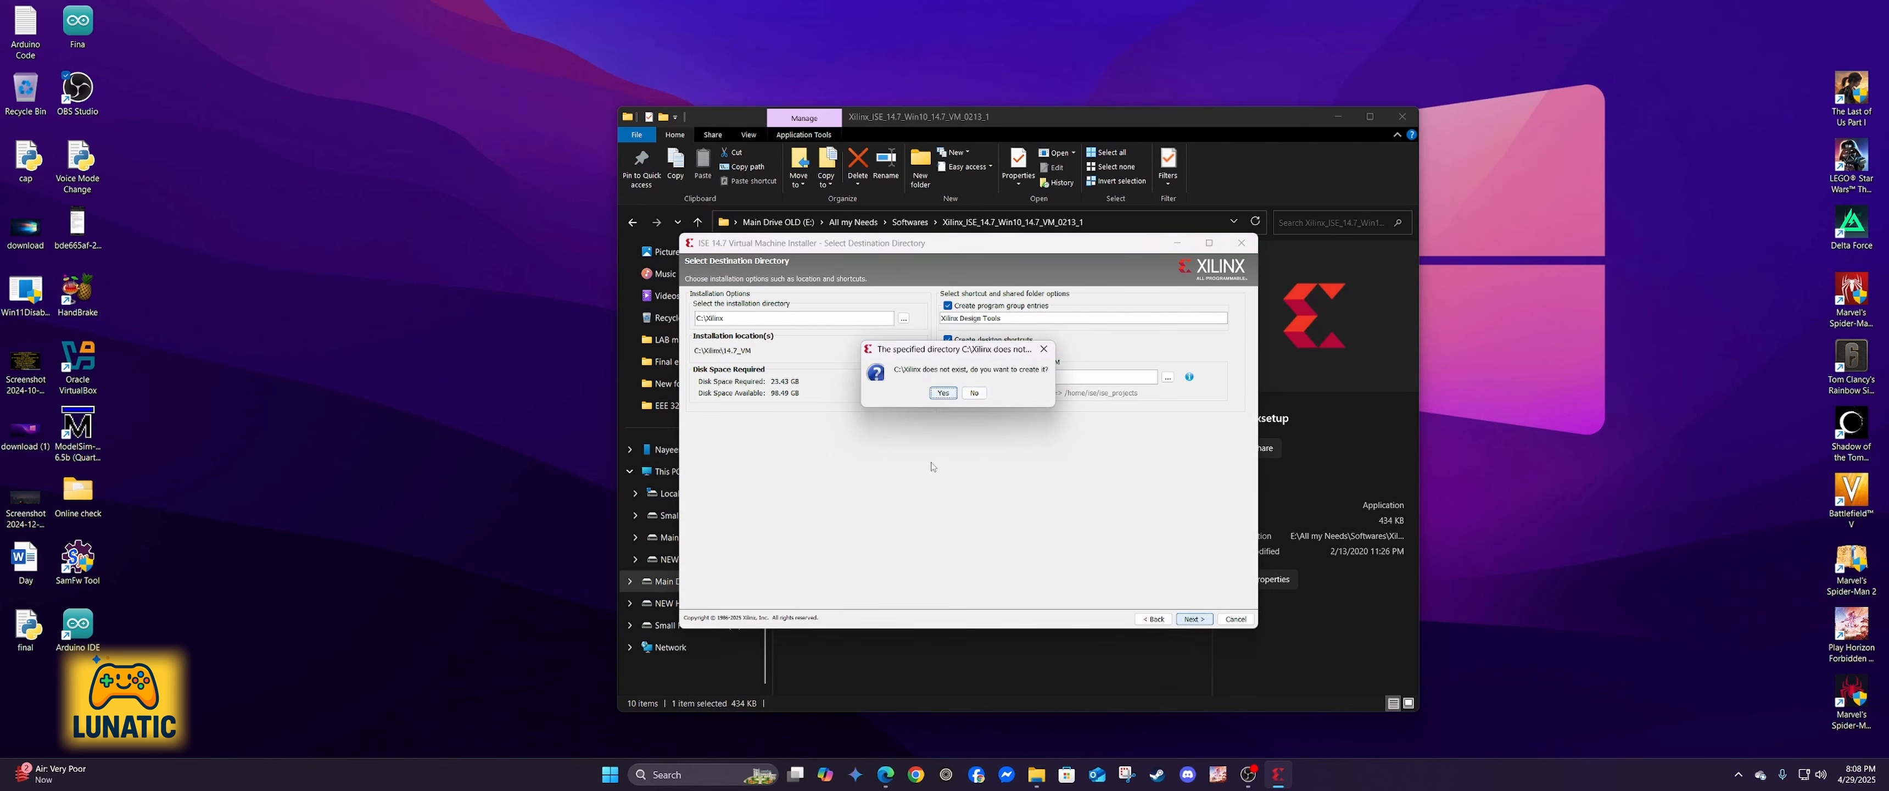
click(942, 394)
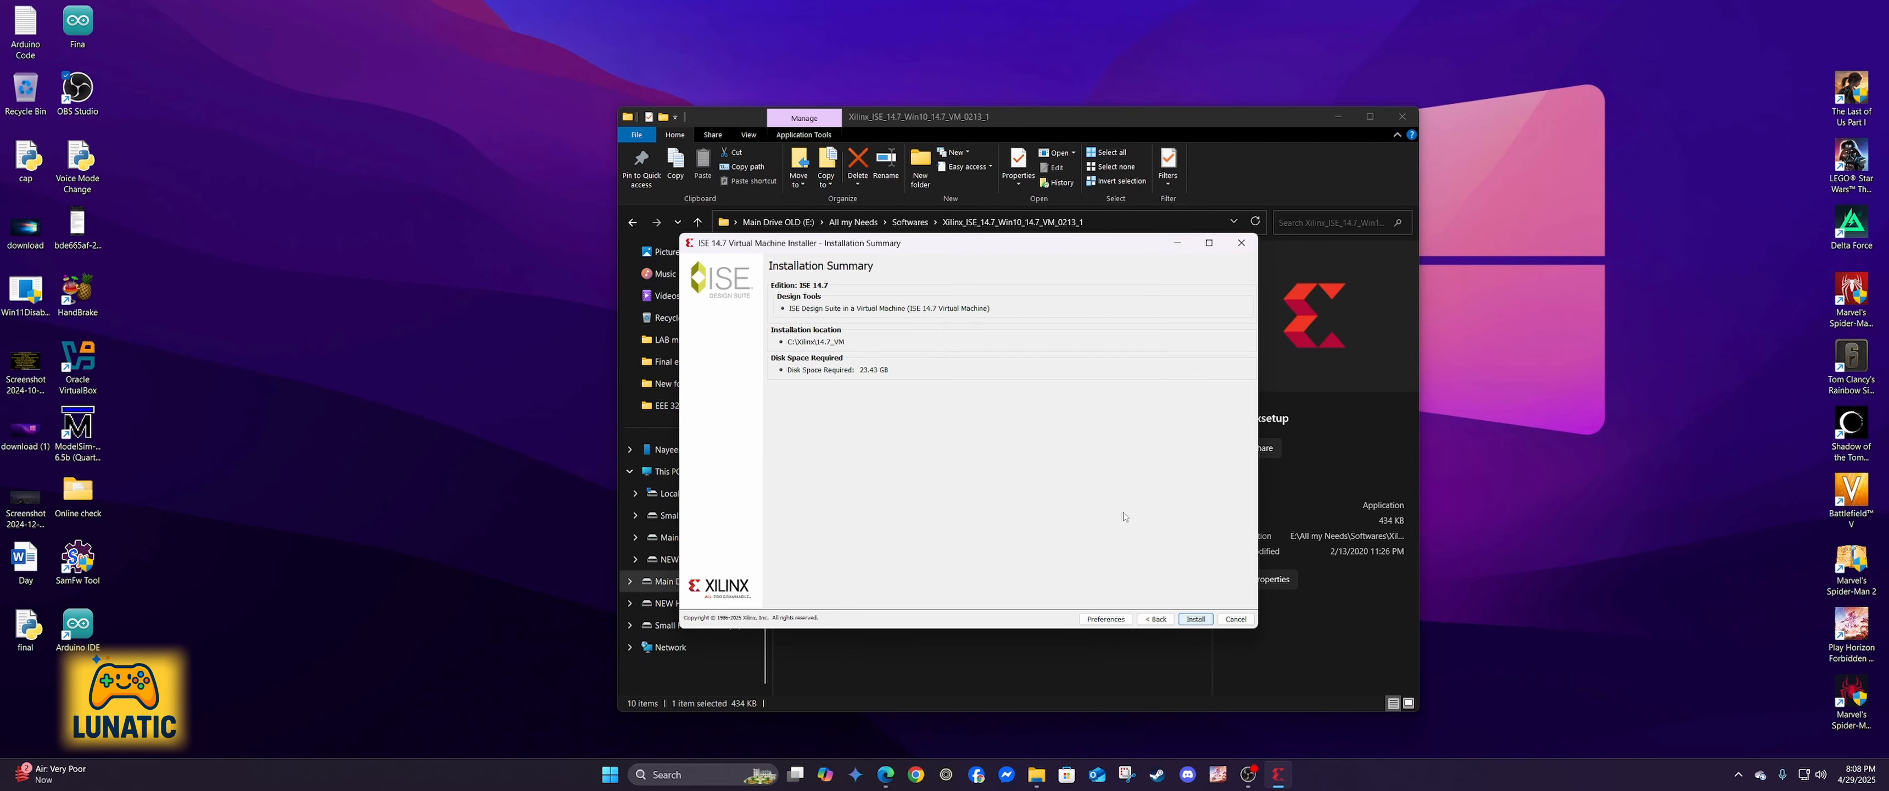
Step: Run the ISE 14.7 virtual machine installation, acknowledge its completion and close the folder window
click(1195, 619)
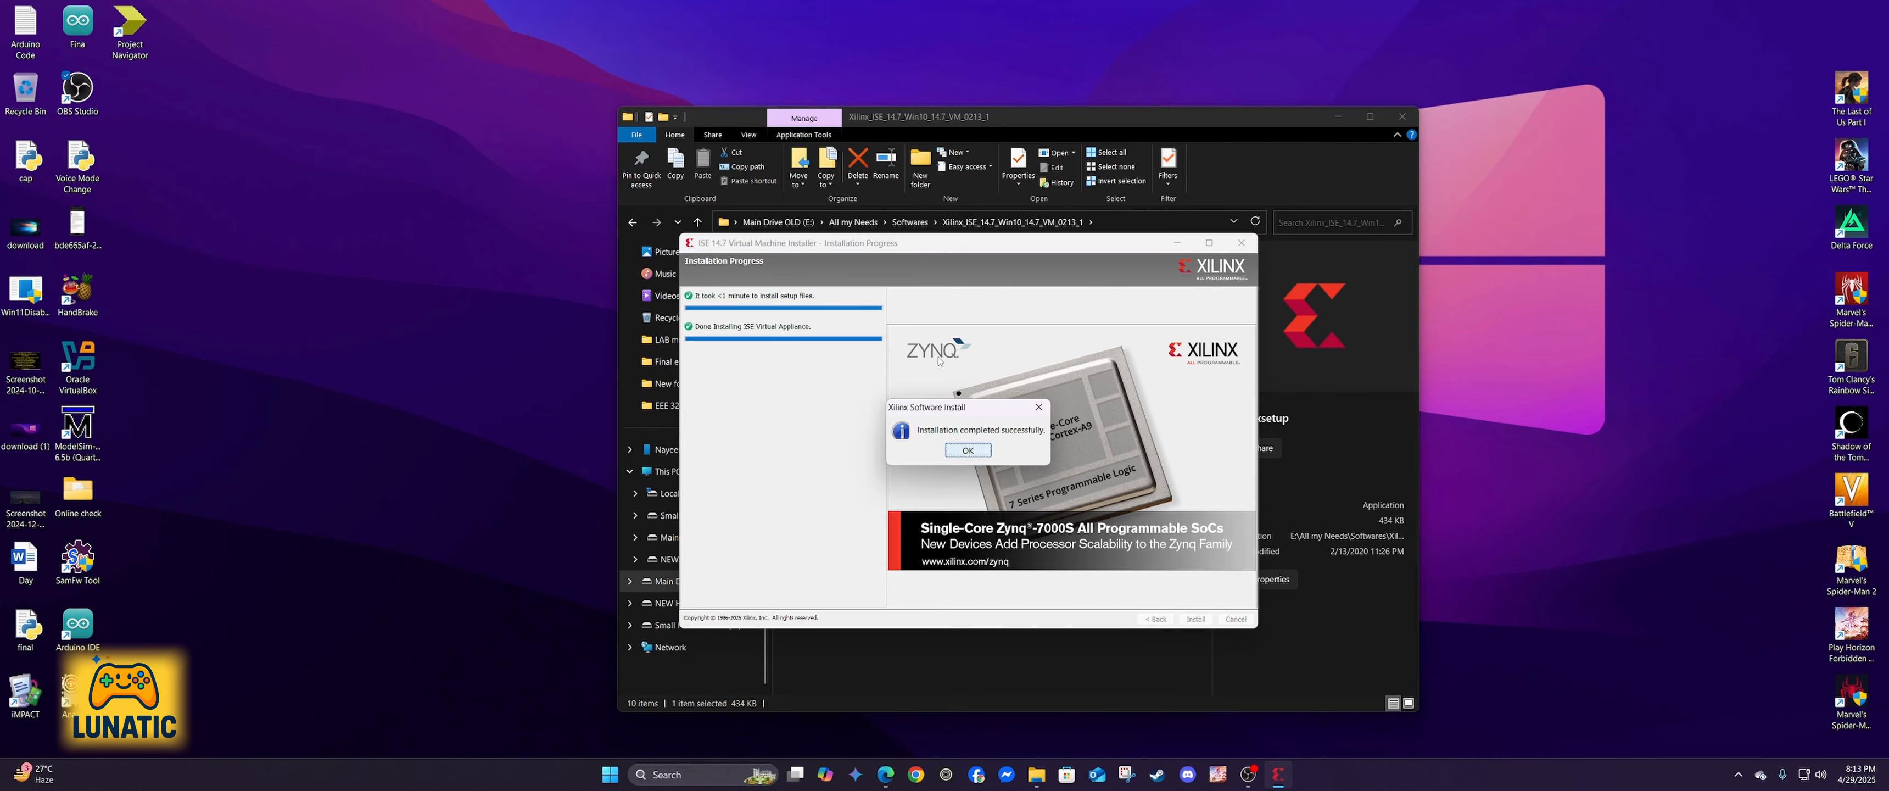
click(968, 450)
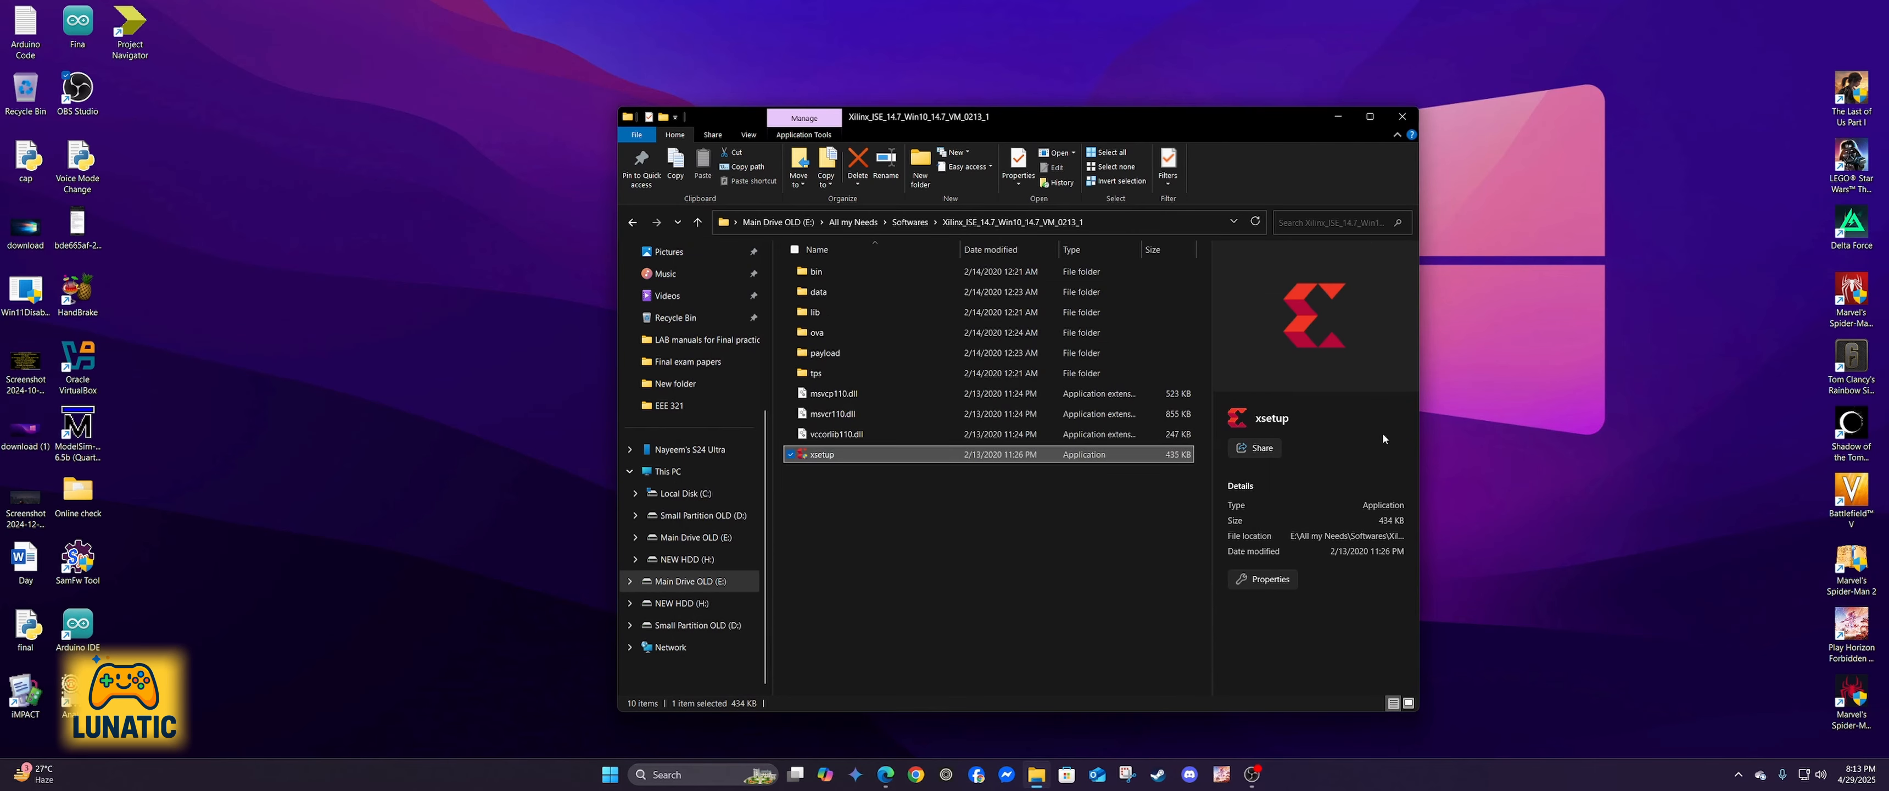
click(1401, 116)
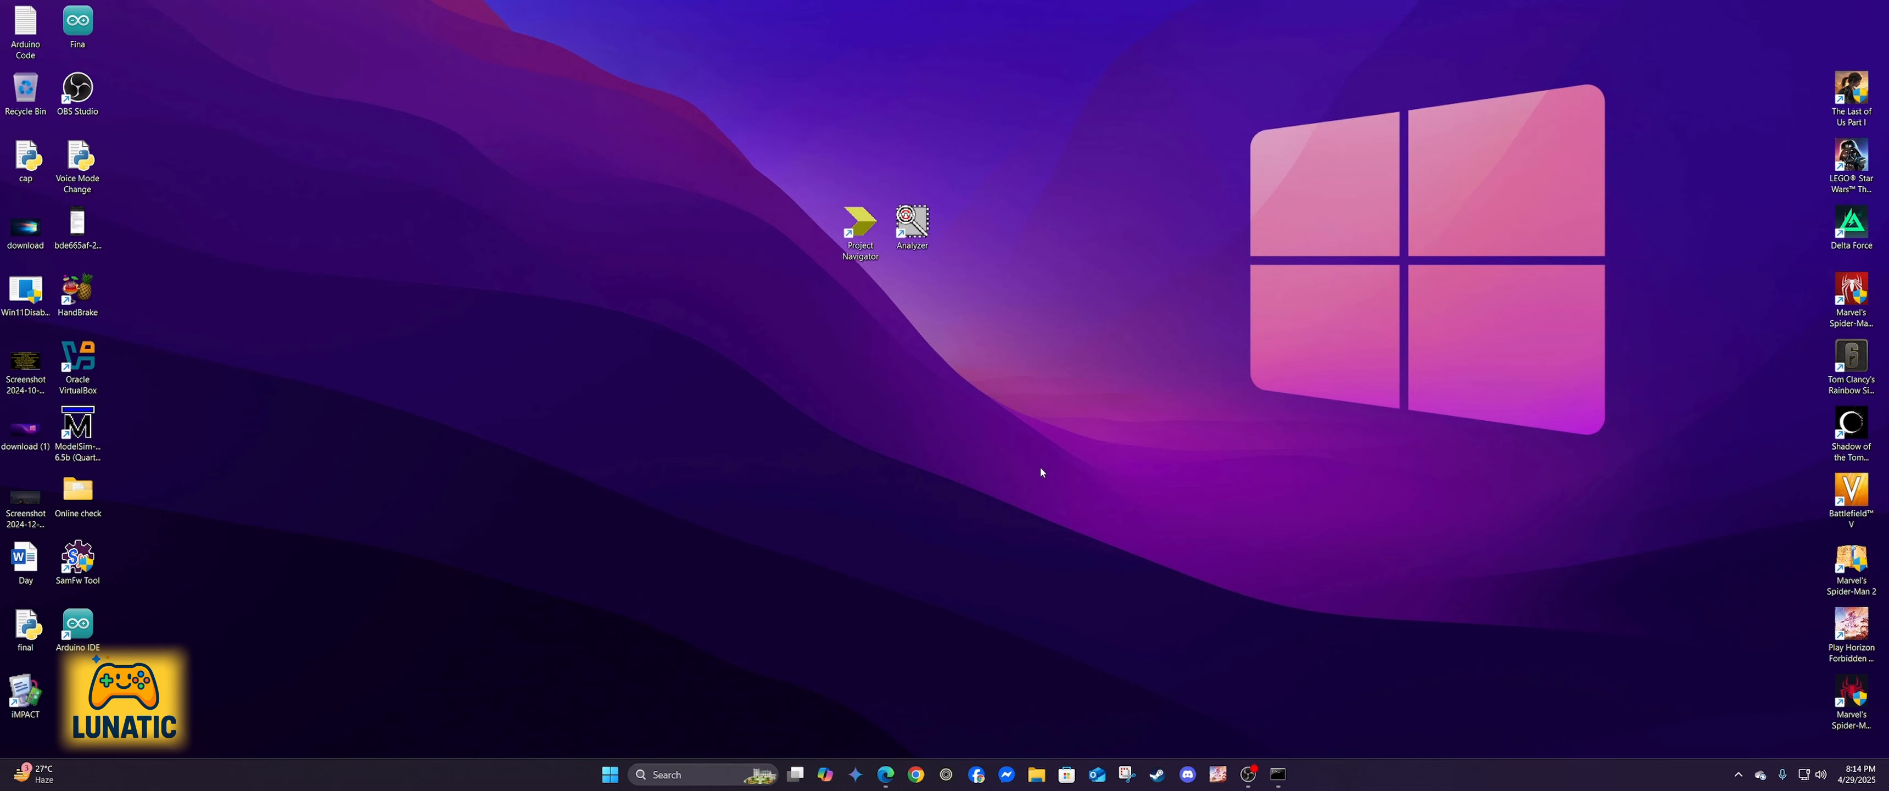
Step: Launch Project Navigator from its new Windows desktop shortcut
drag(712, 146, 1070, 345)
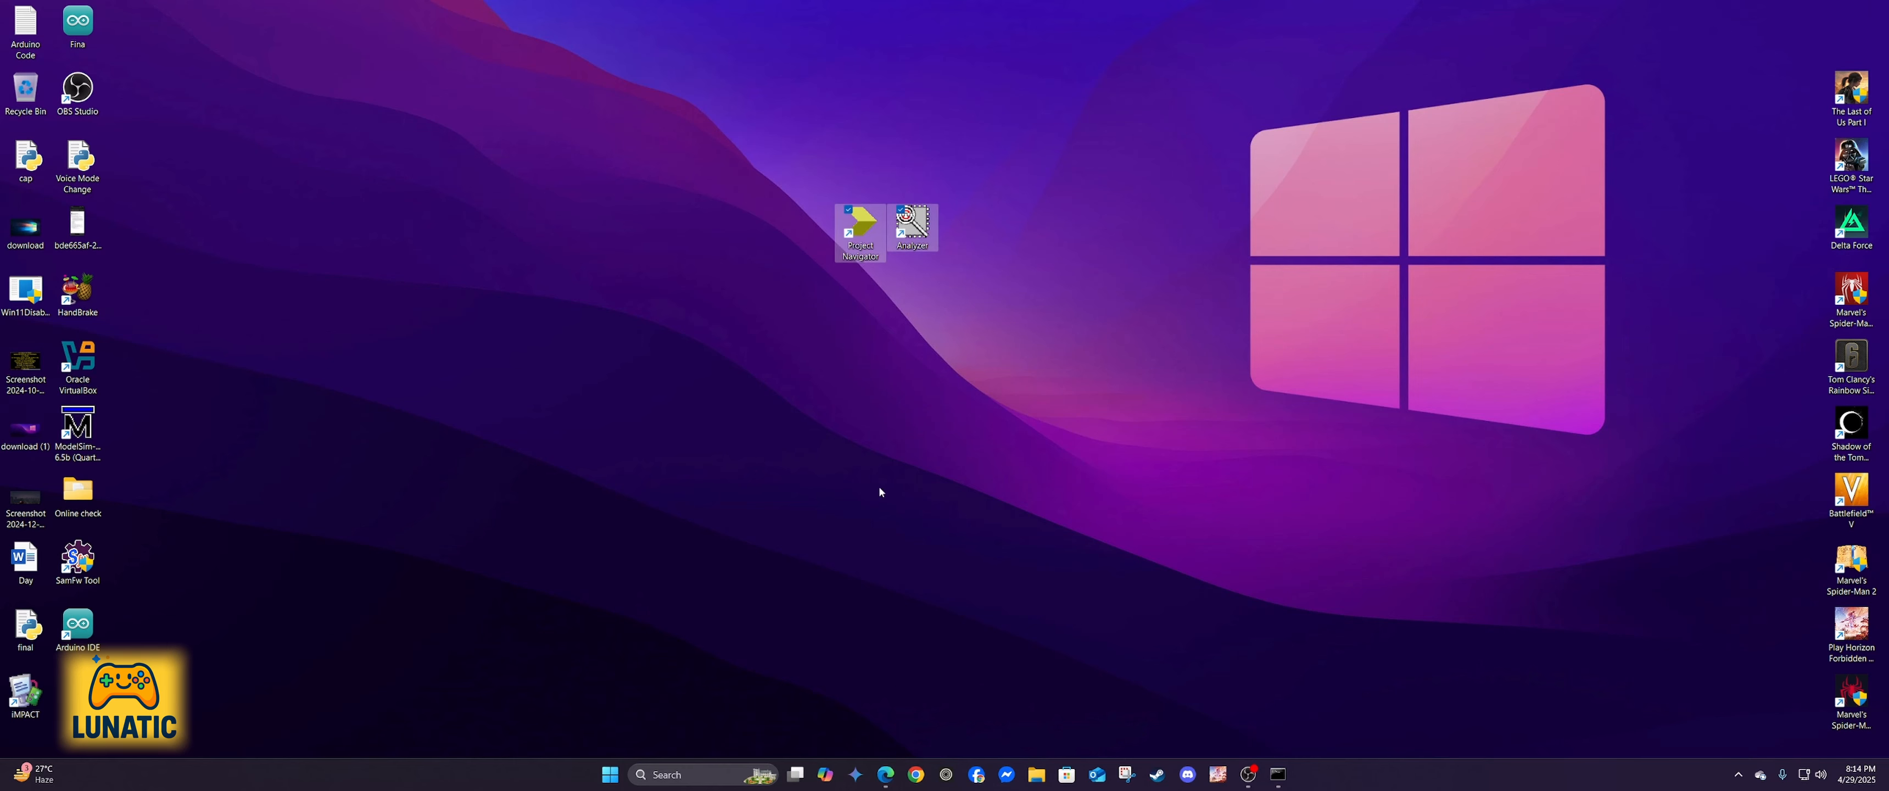
click(884, 282)
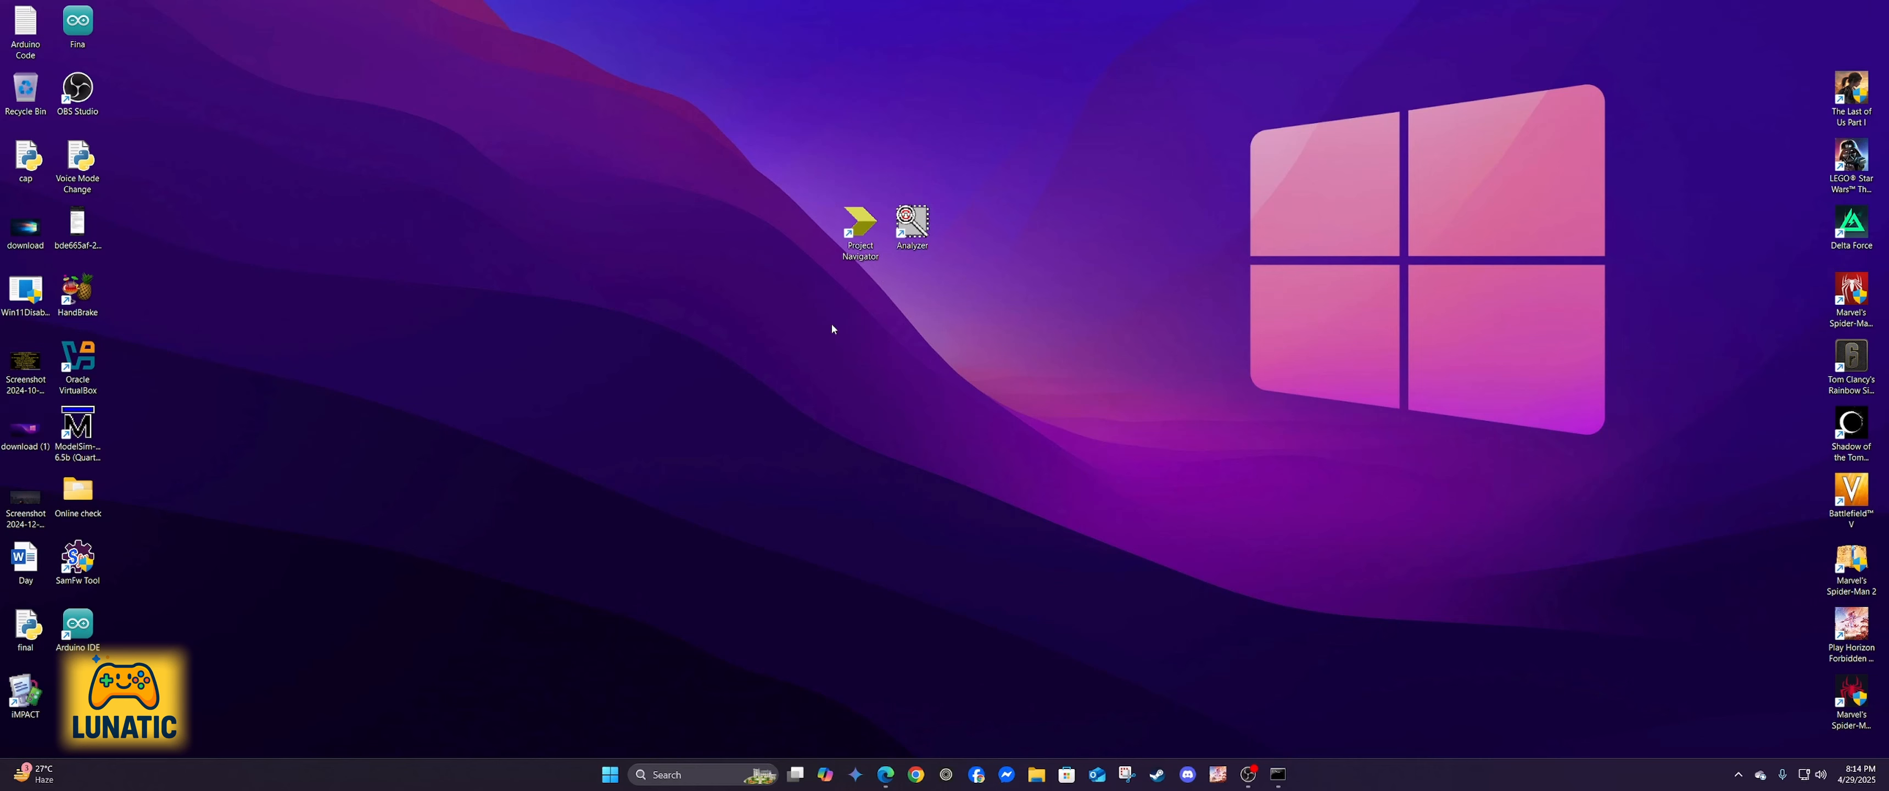
click(856, 245)
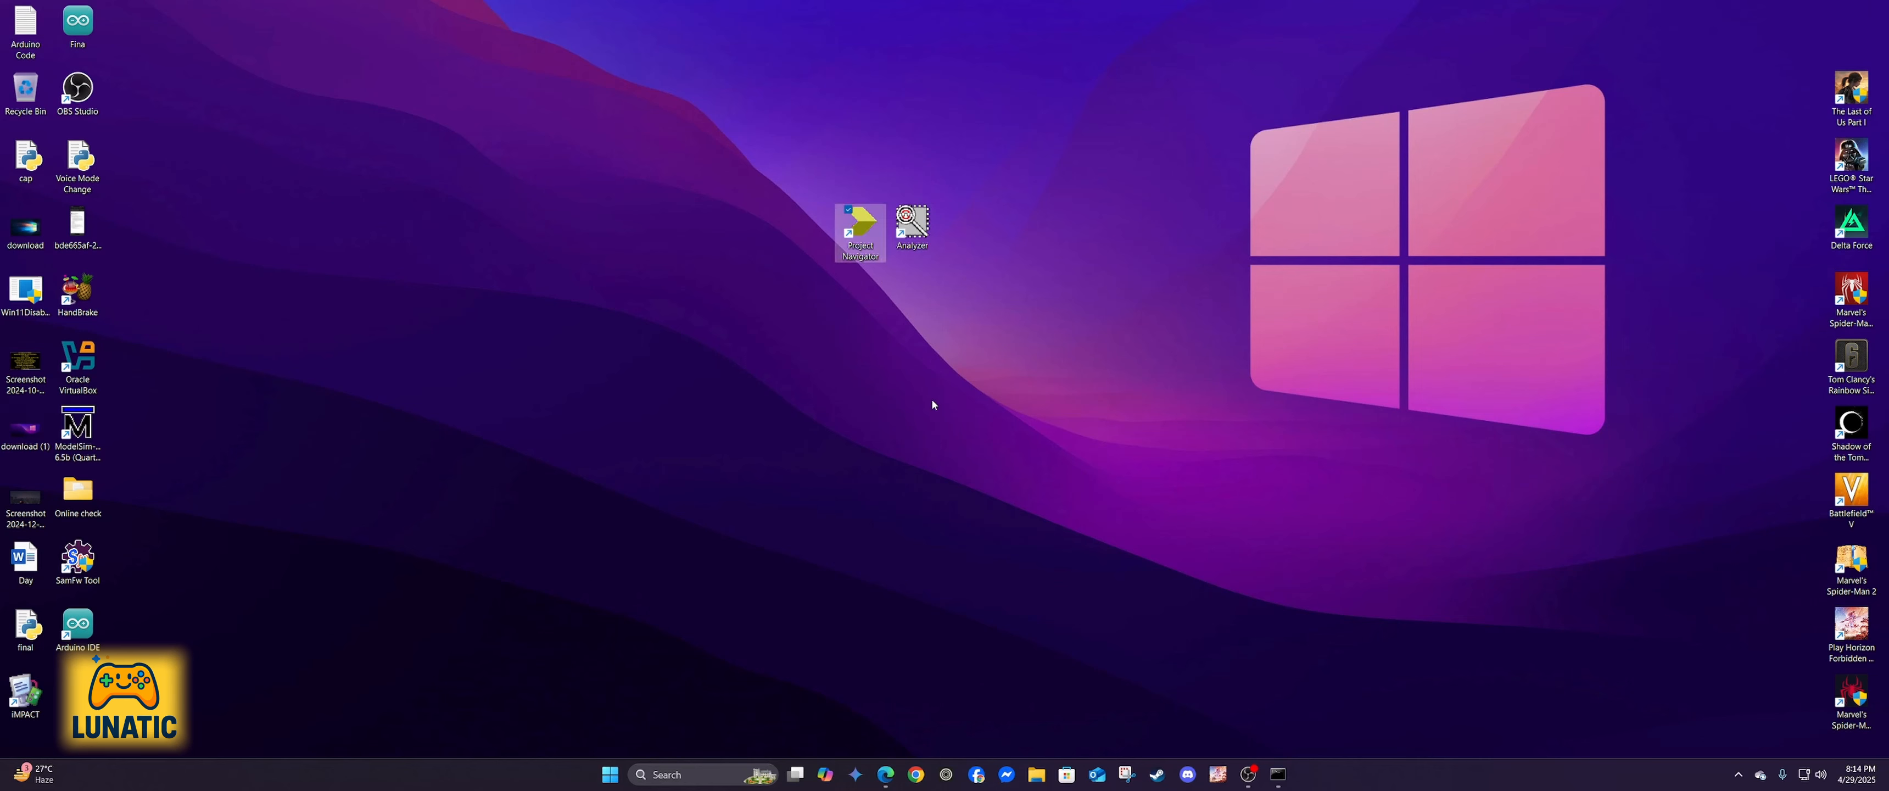
double_click(852, 249)
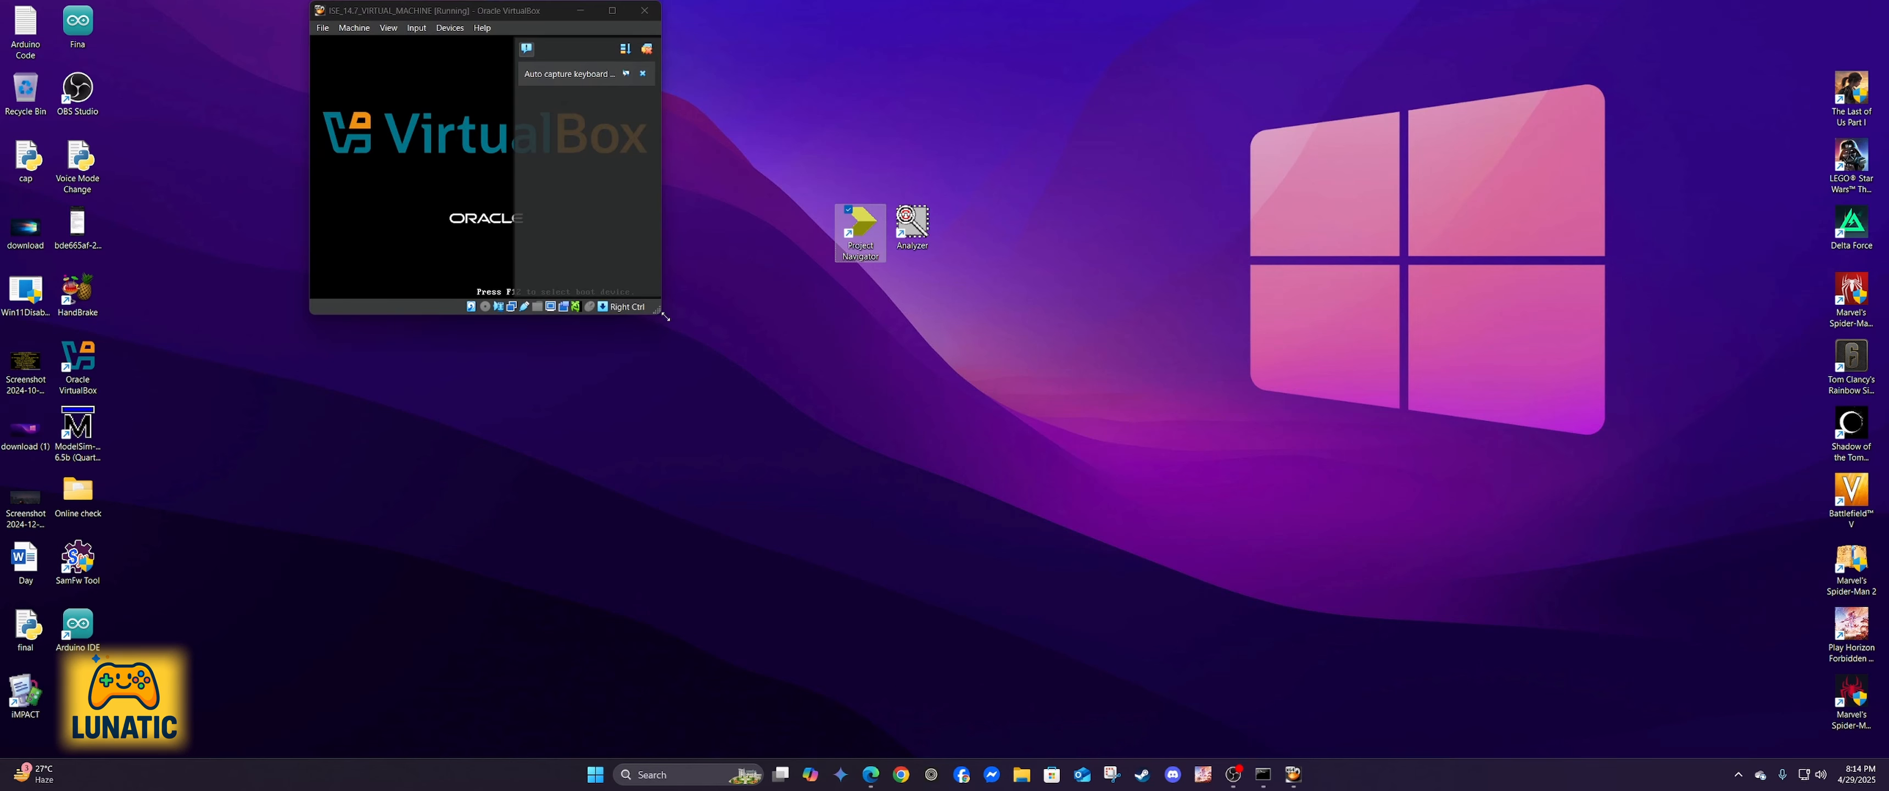
Step: Dismiss the notifications in the ISE_14.7_VIRTUAL_MACHINE window and maximize it
click(647, 48)
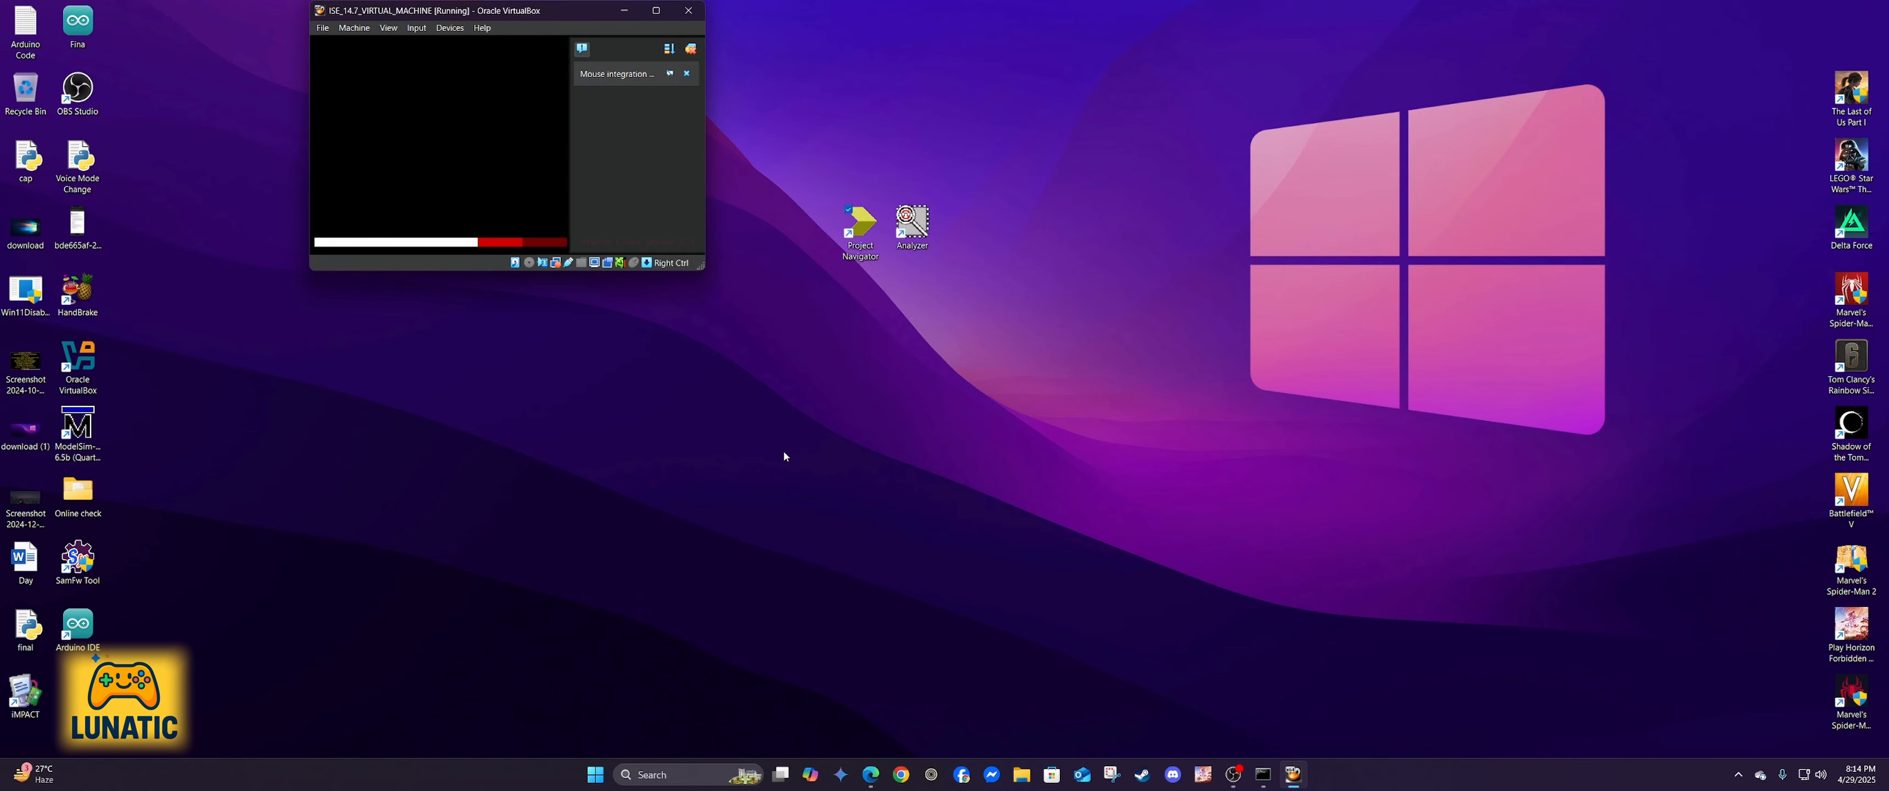
click(691, 50)
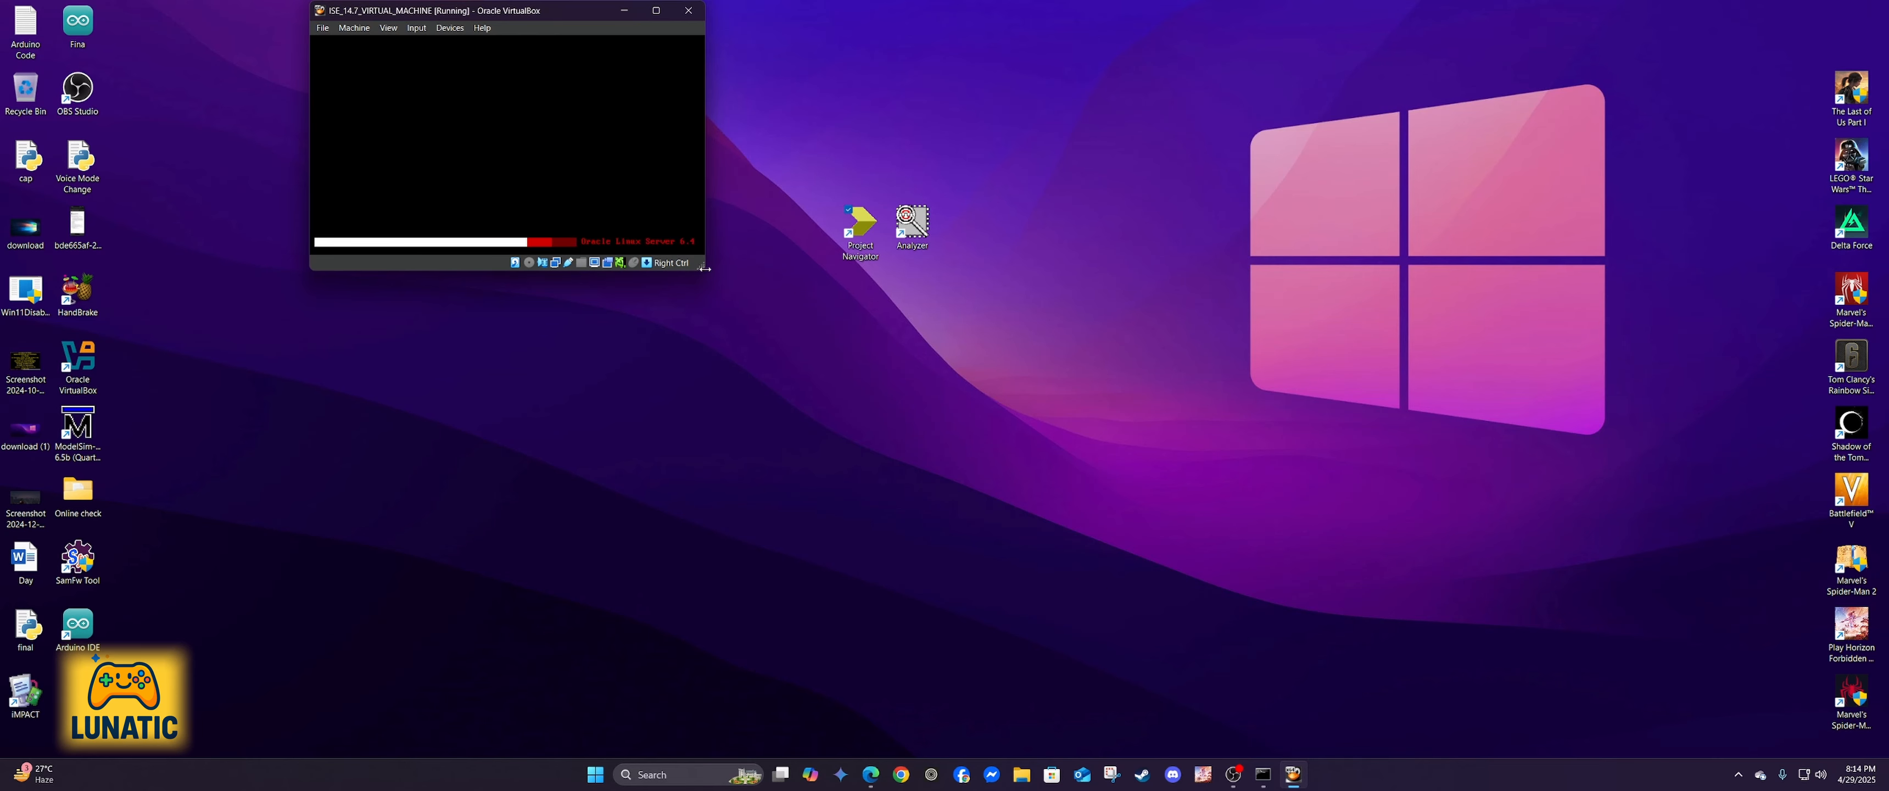
drag(703, 268, 1352, 629)
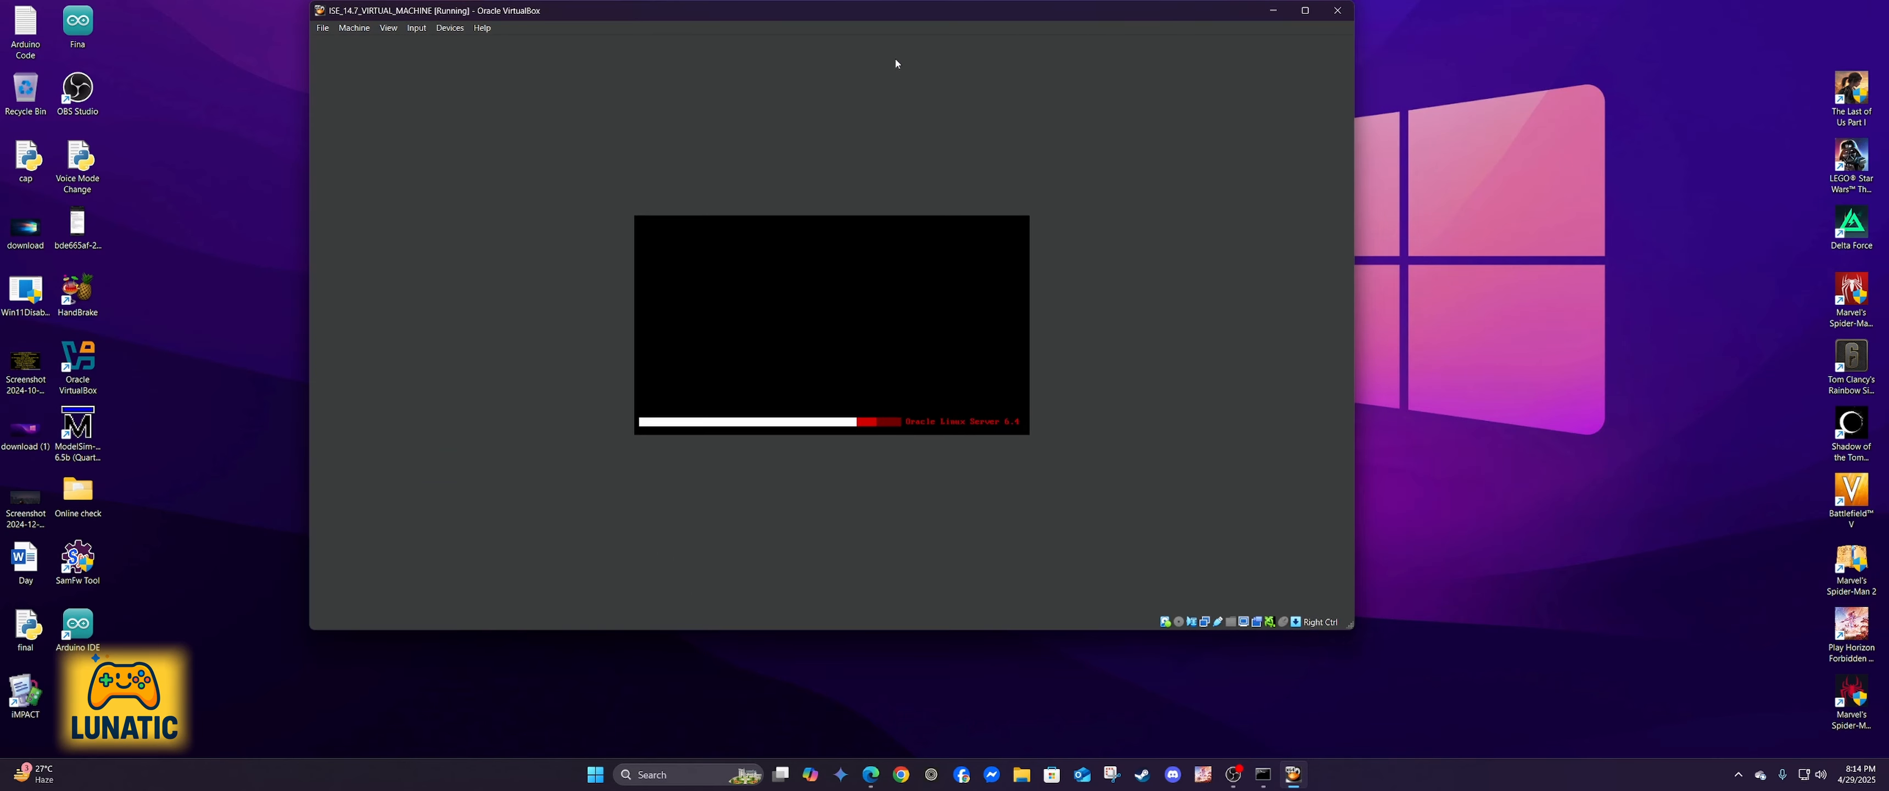
drag(949, 10, 1101, 43)
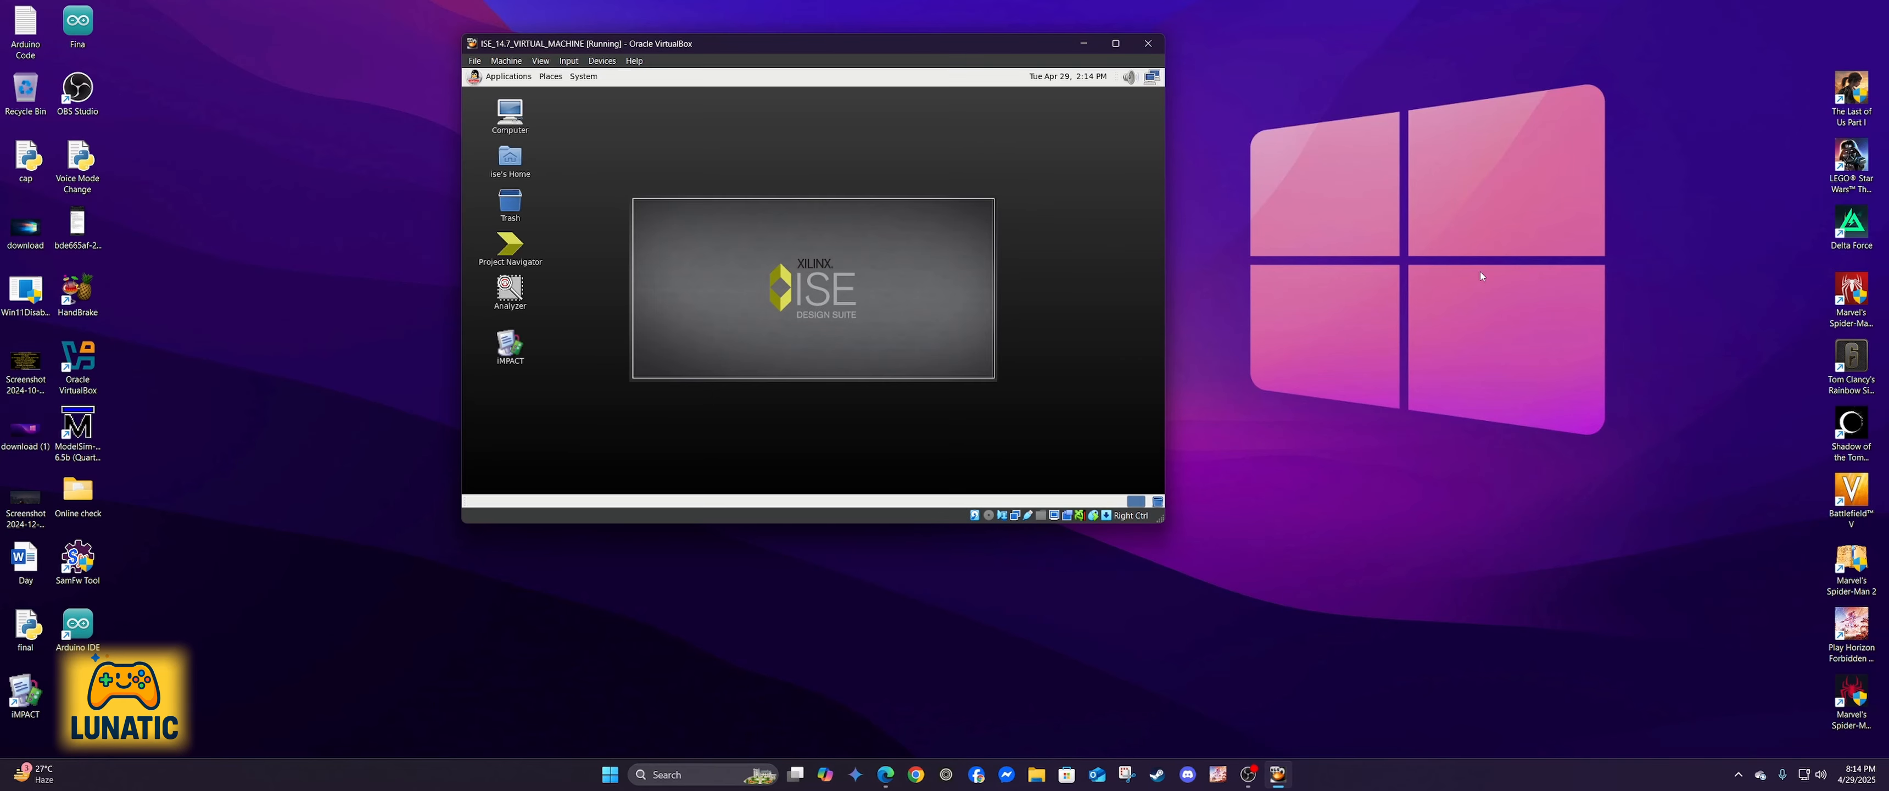
click(1115, 43)
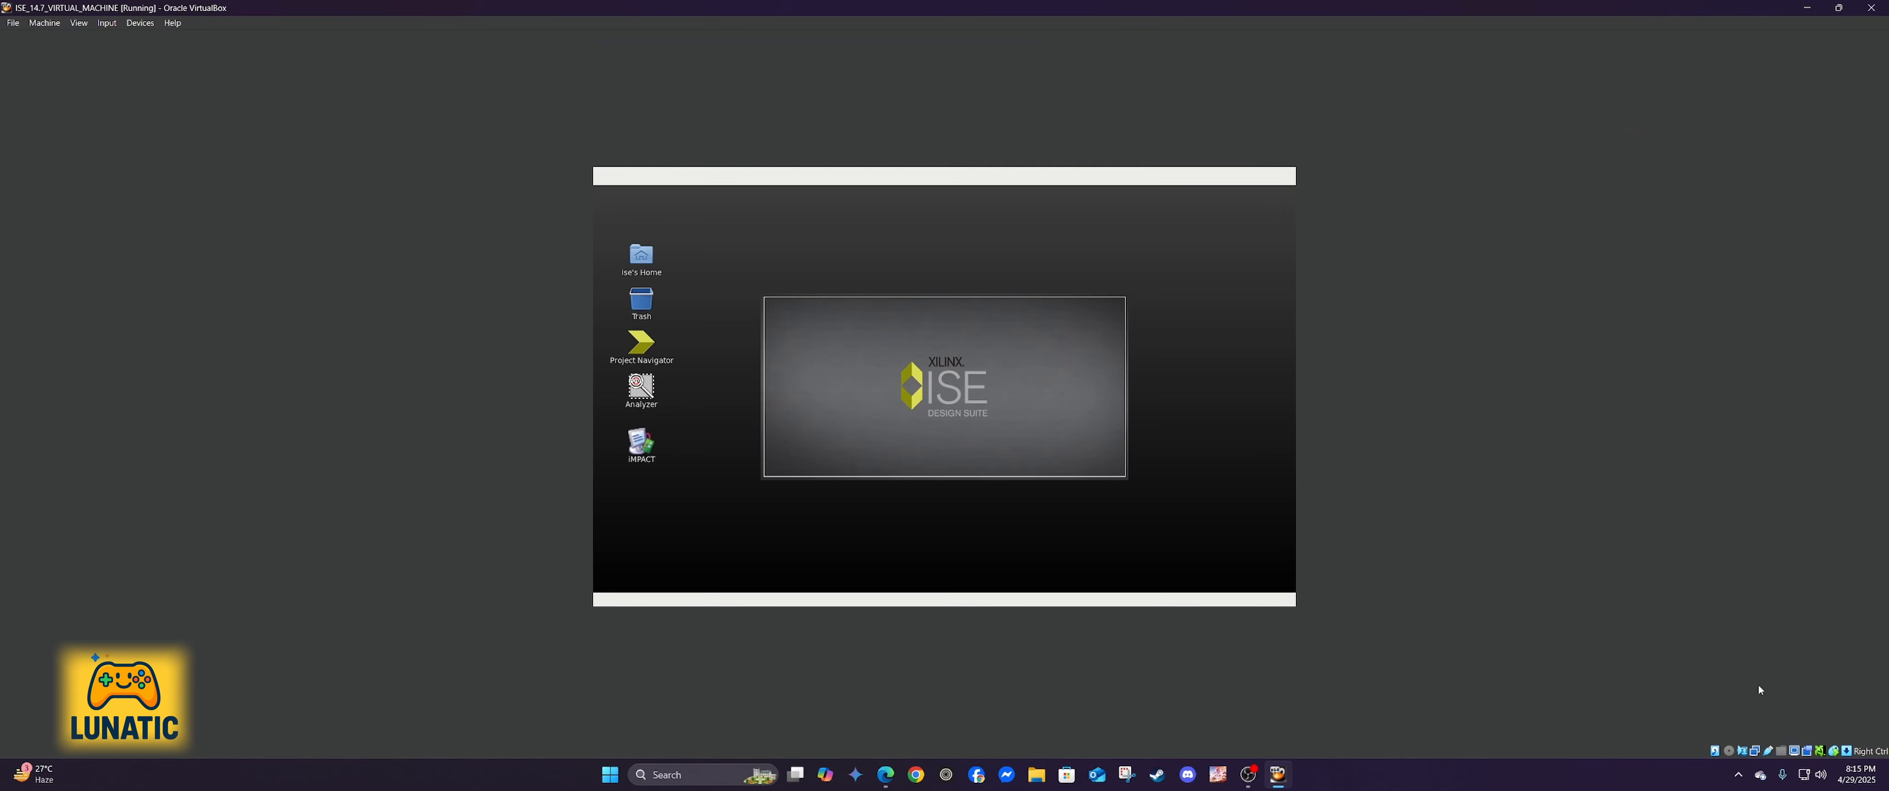
Step: Open Project Navigator inside the virtual machine and dismiss the Tip of the Day
drag(918, 272, 729, 512)
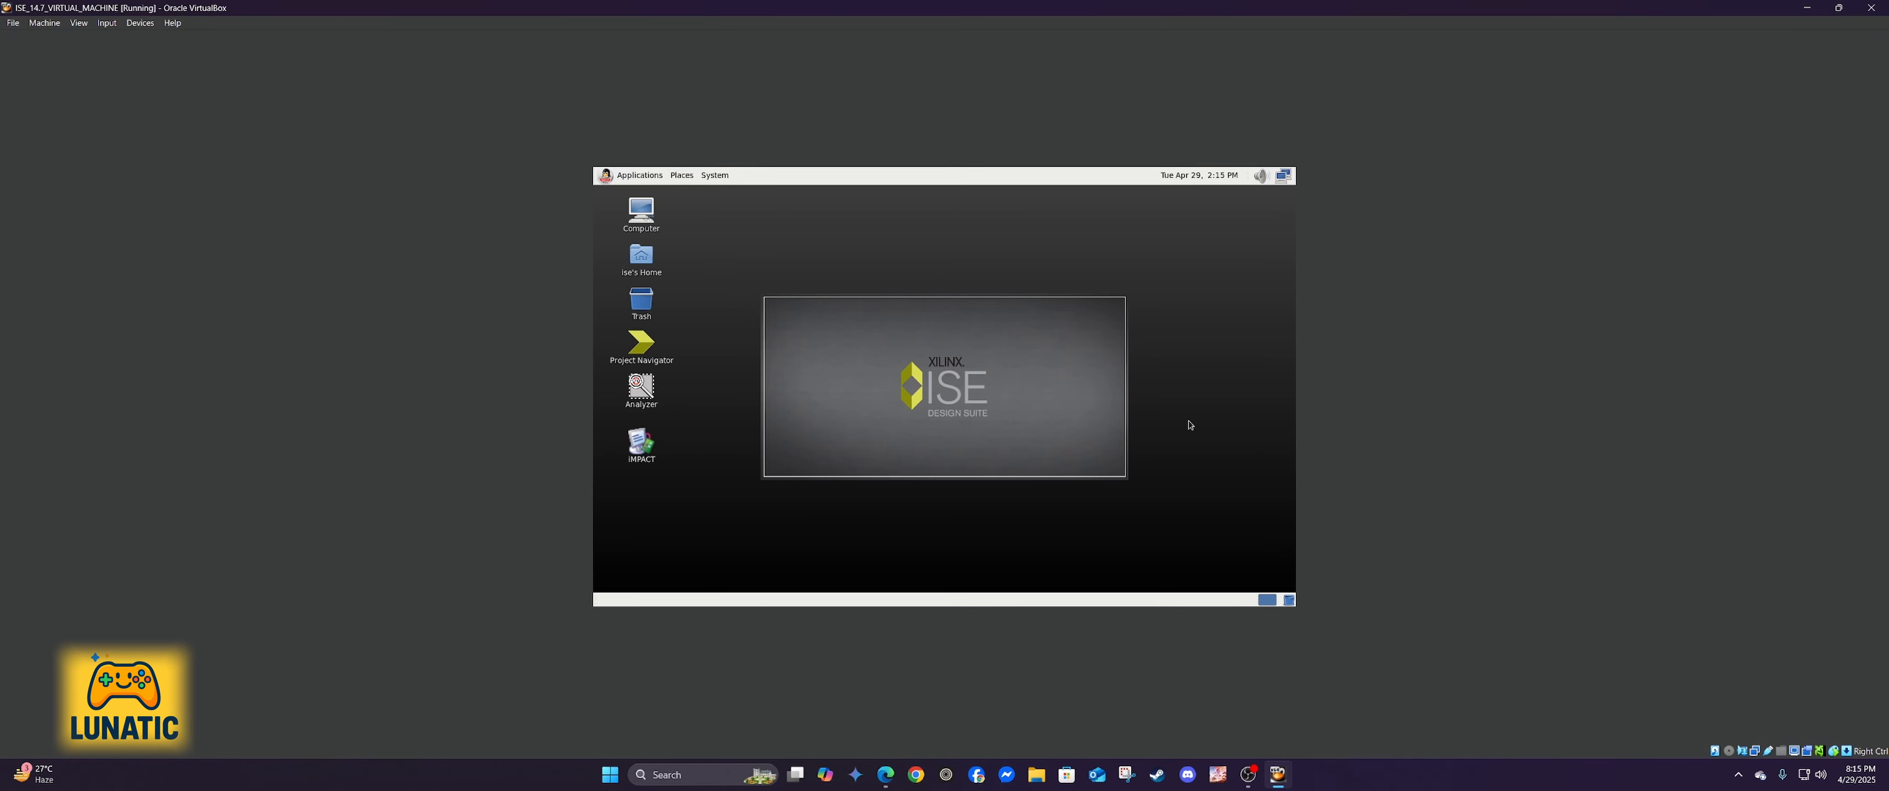
drag(660, 347, 873, 251)
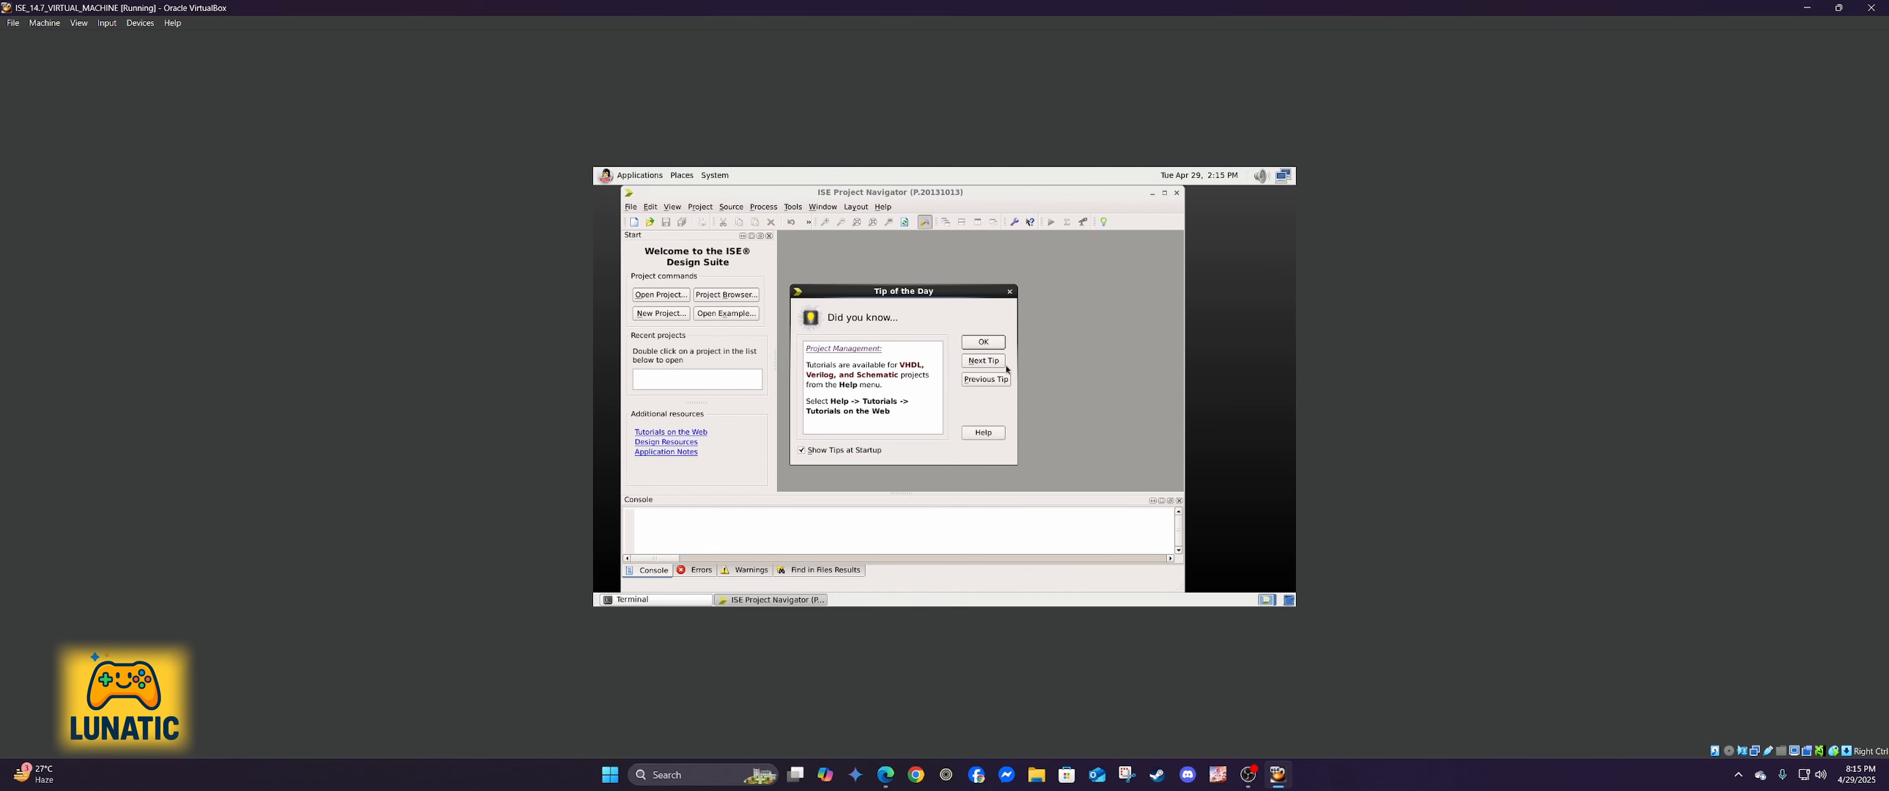
click(982, 342)
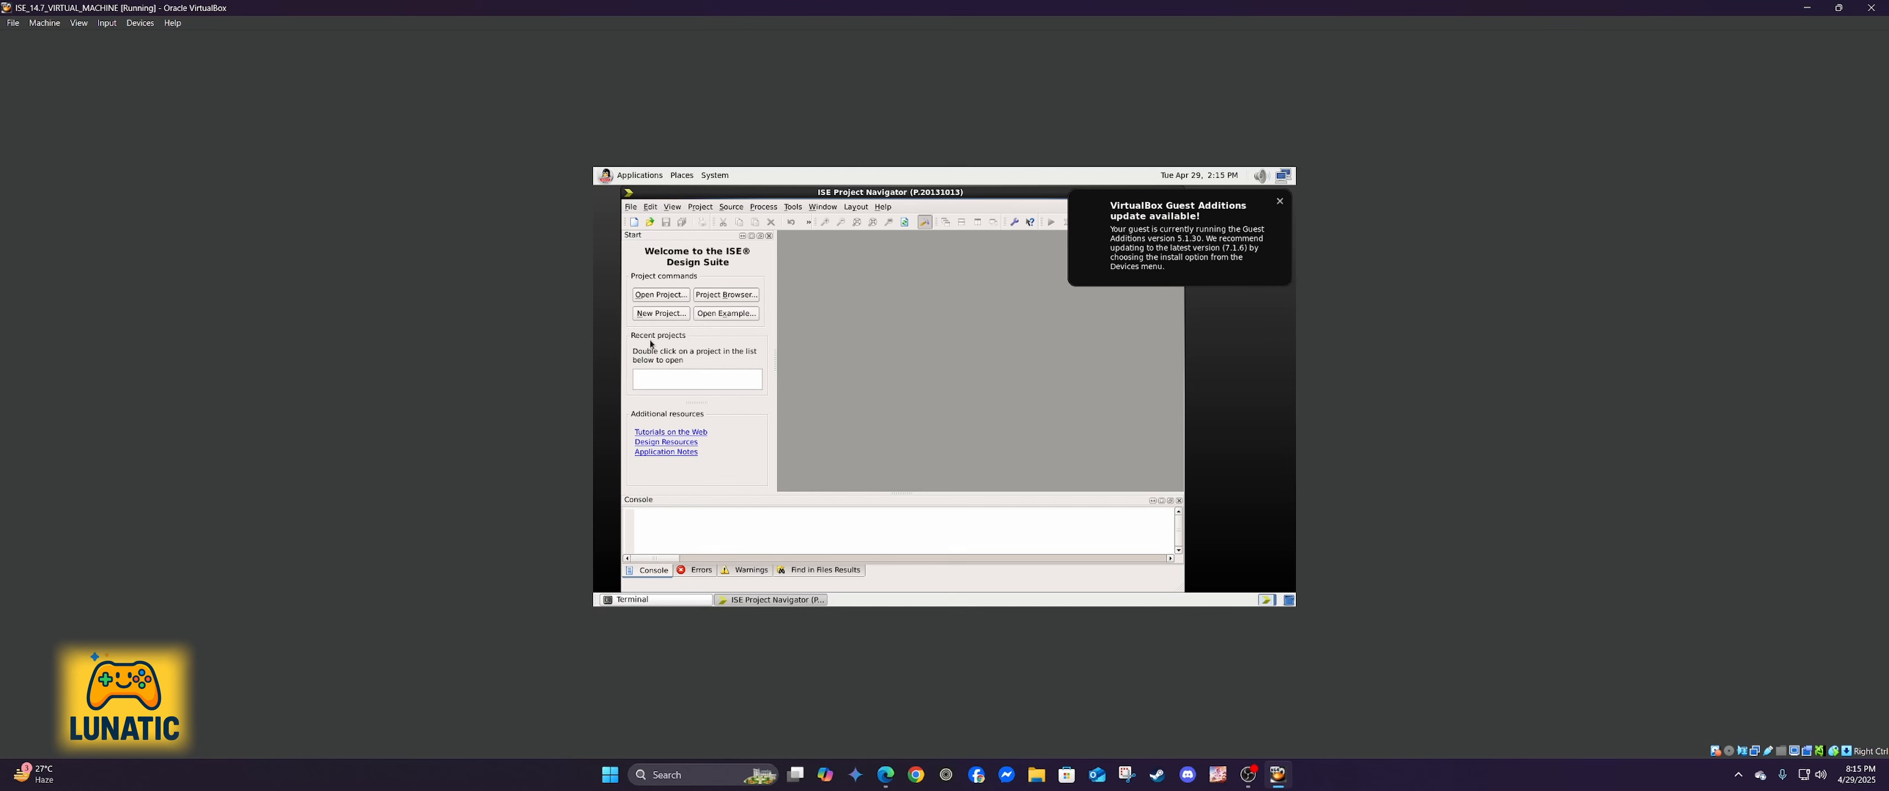
Step: Create a new HDL project named Test with the default location and device settings, dismissing the Guest Additions notice
click(651, 315)
click(1279, 202)
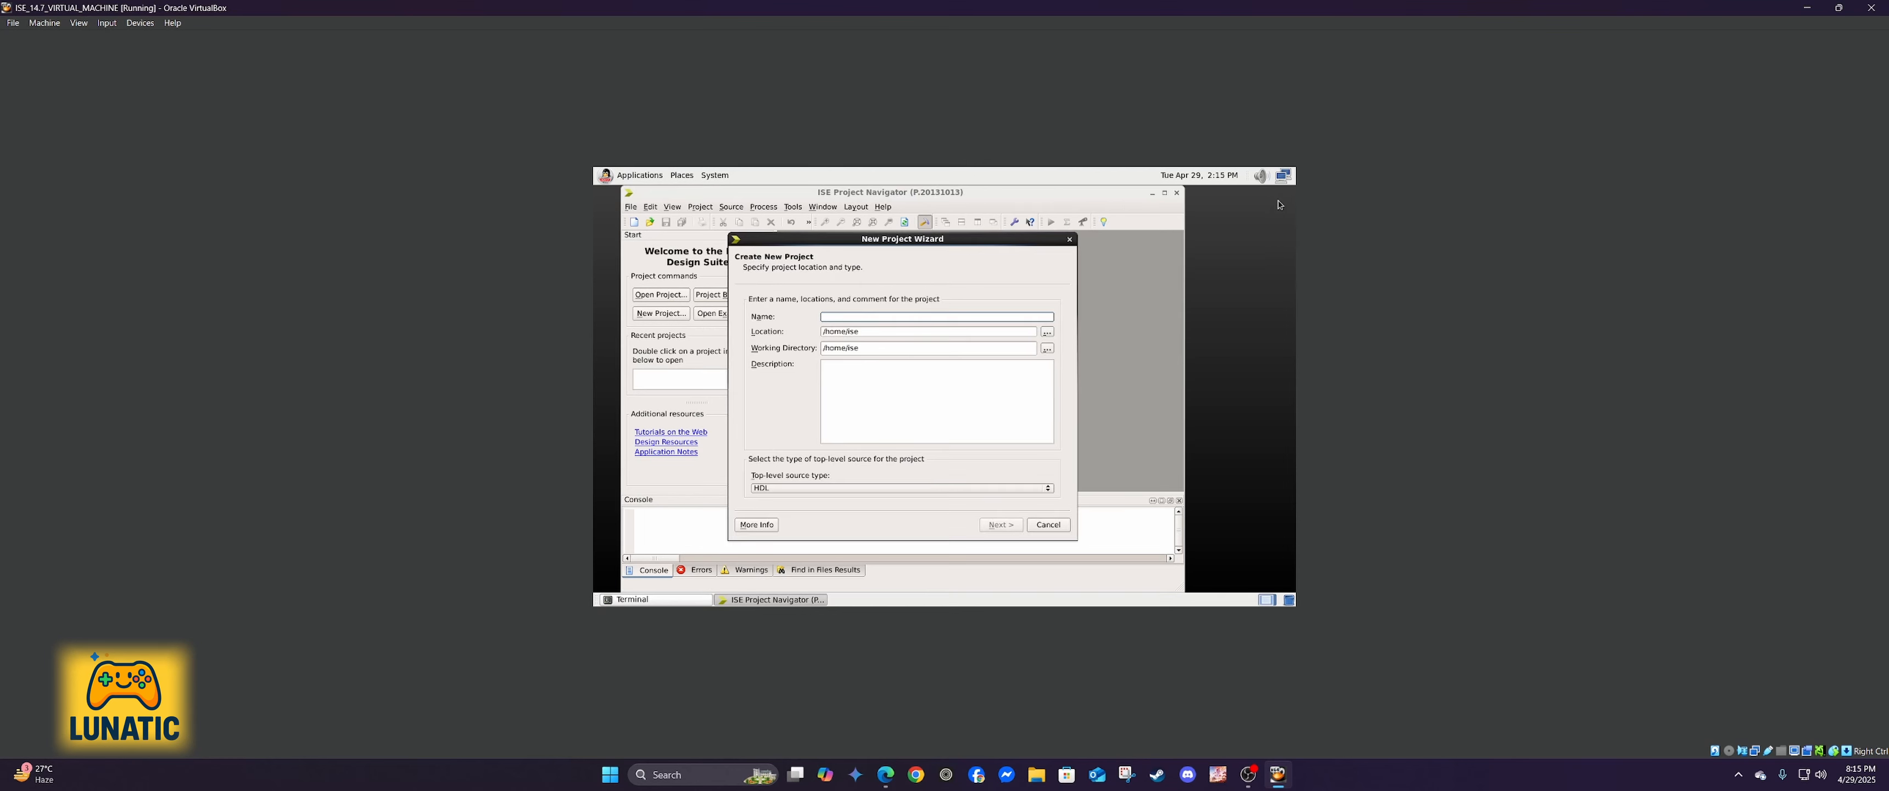
text(Test)
click(1001, 524)
click(1001, 524)
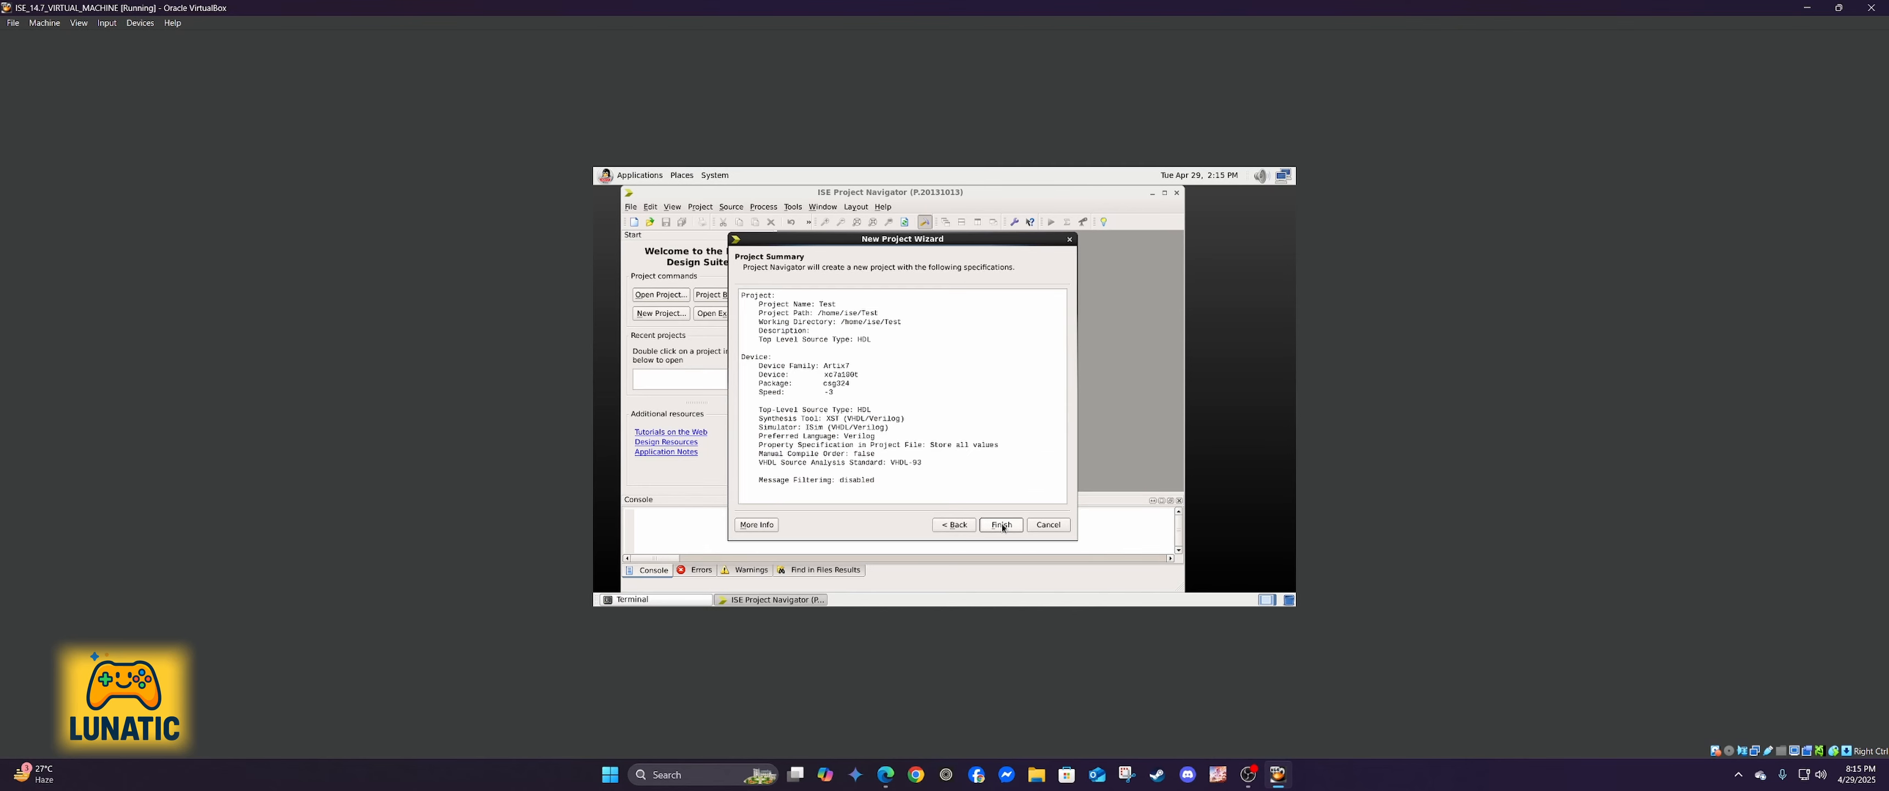
click(997, 524)
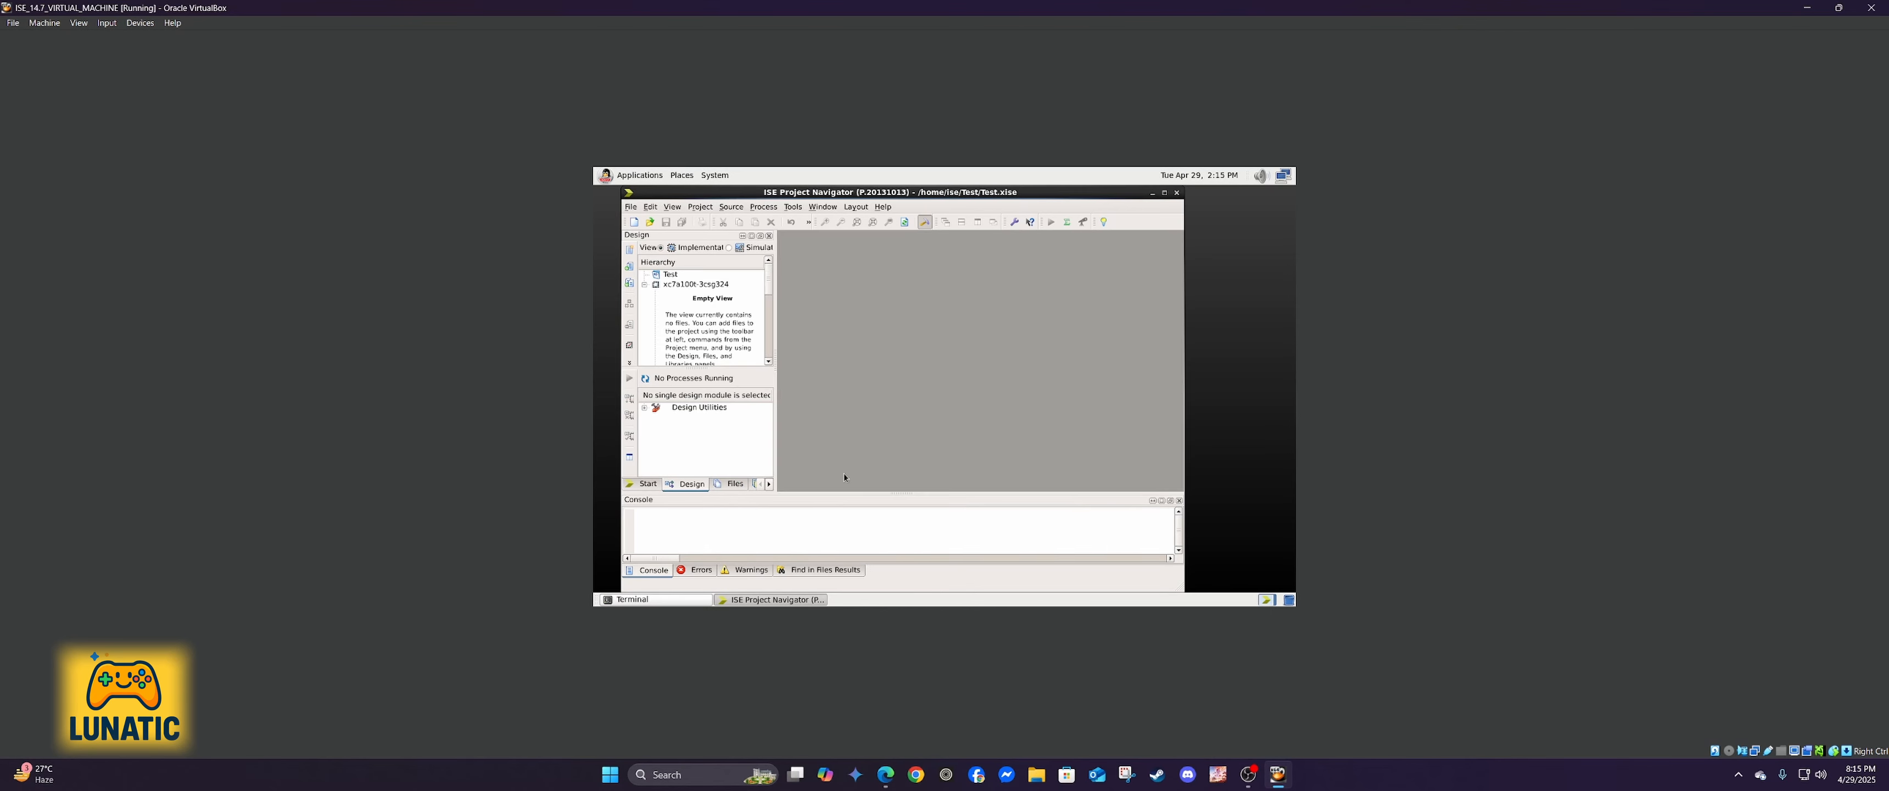
Step: Look through the Computer and ise locations in the Add Source dialog and cancel without adding a source
click(700, 206)
click(731, 236)
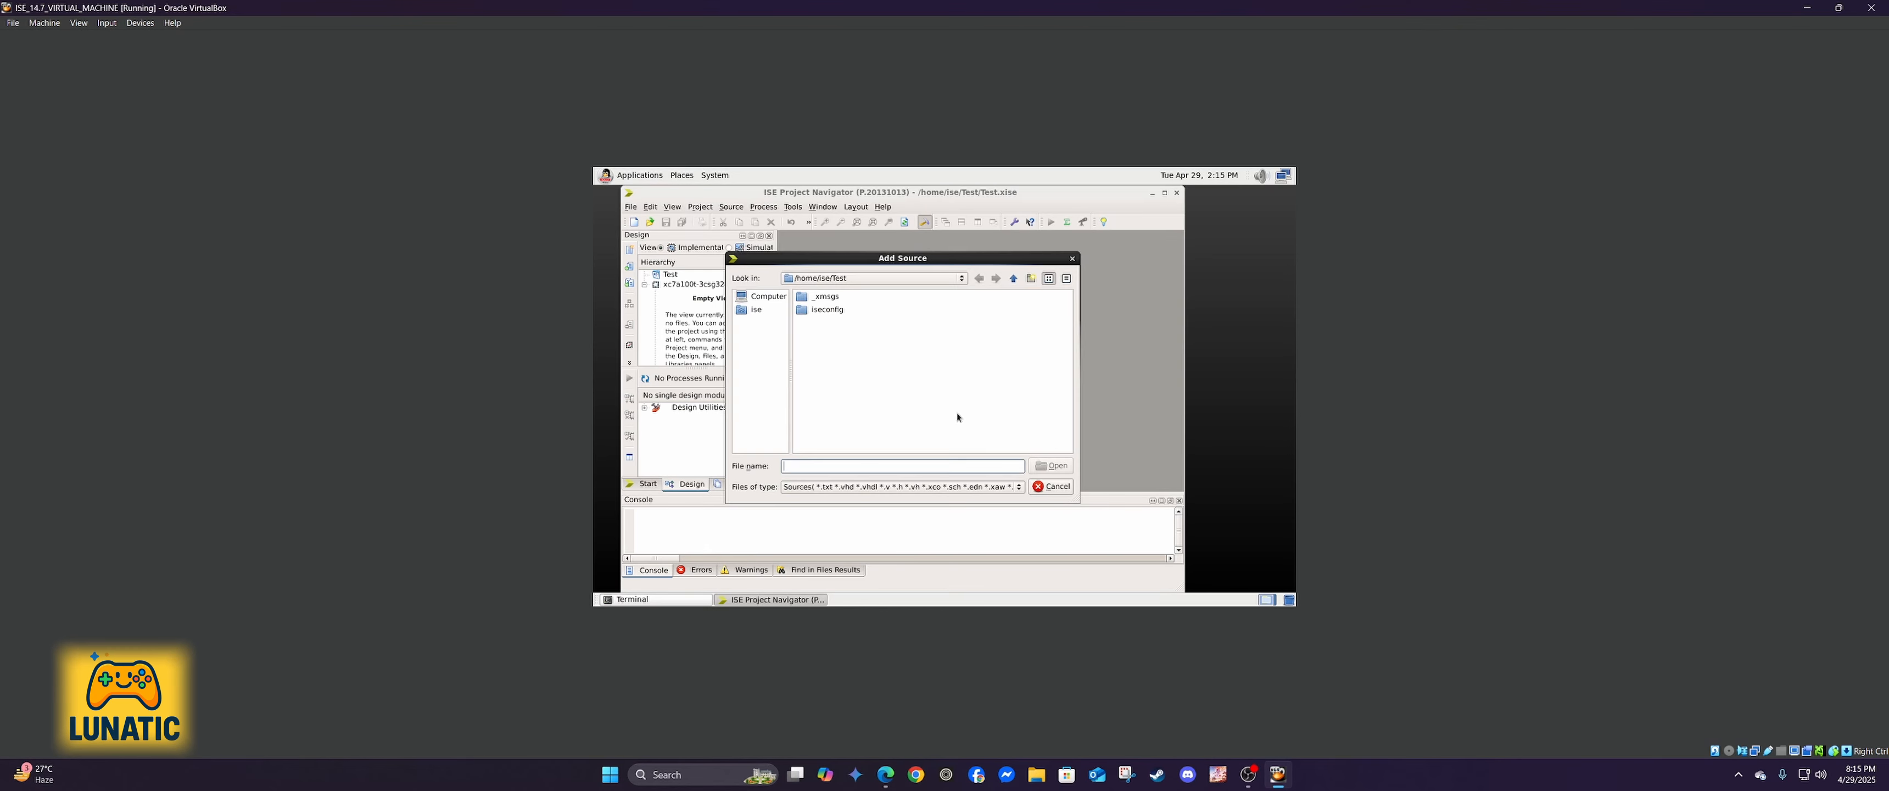
click(759, 297)
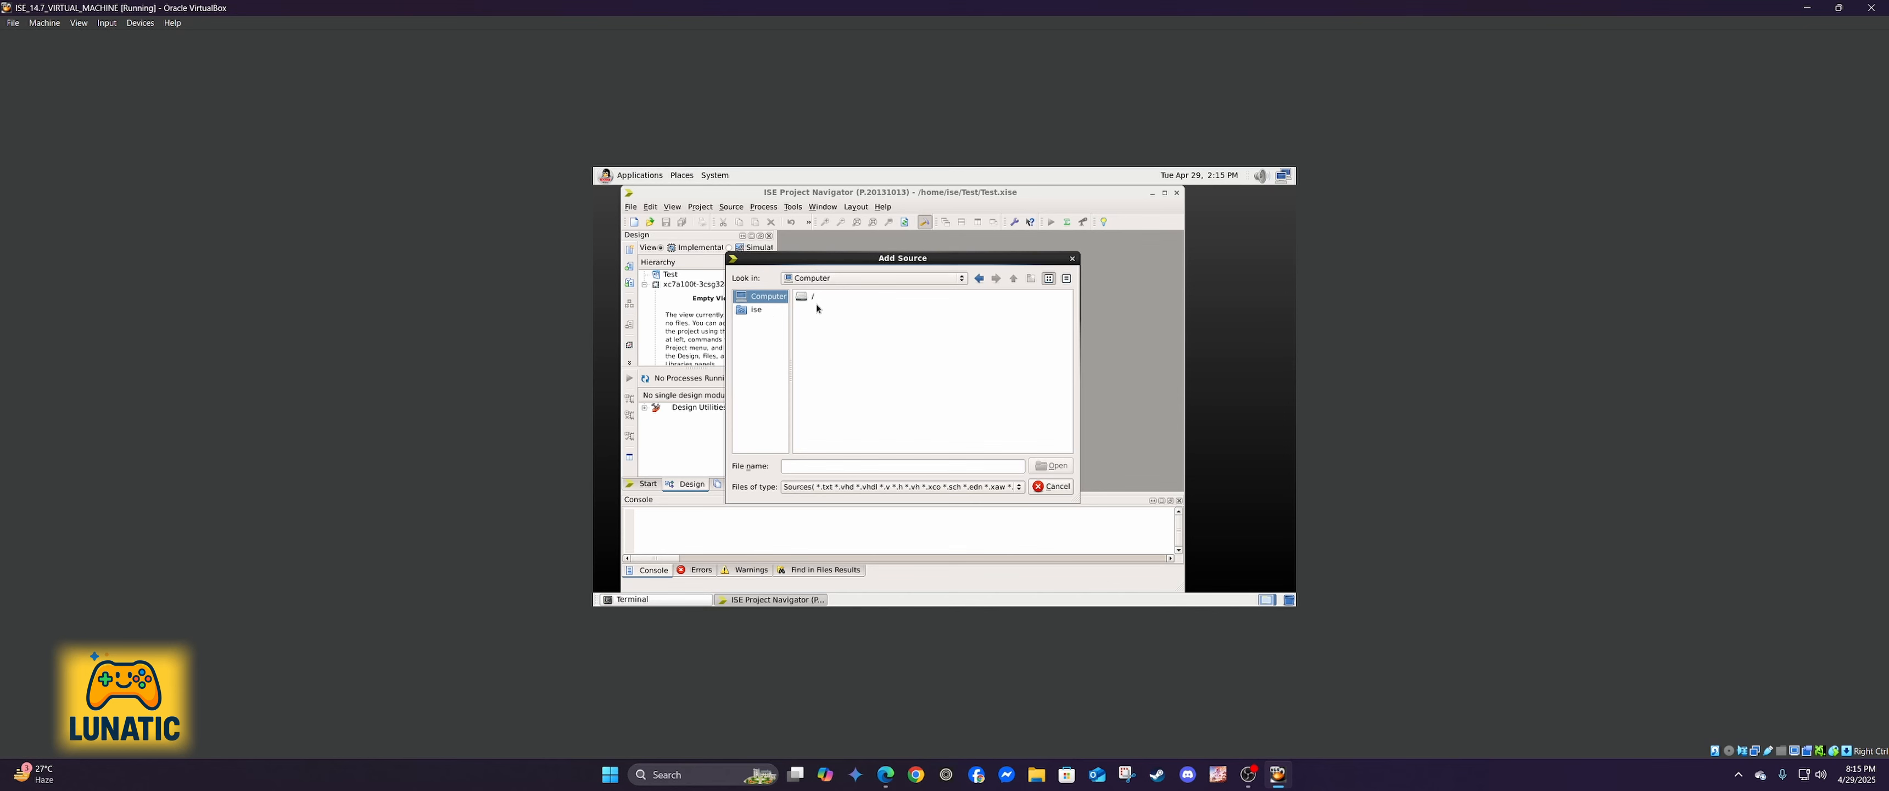
click(756, 308)
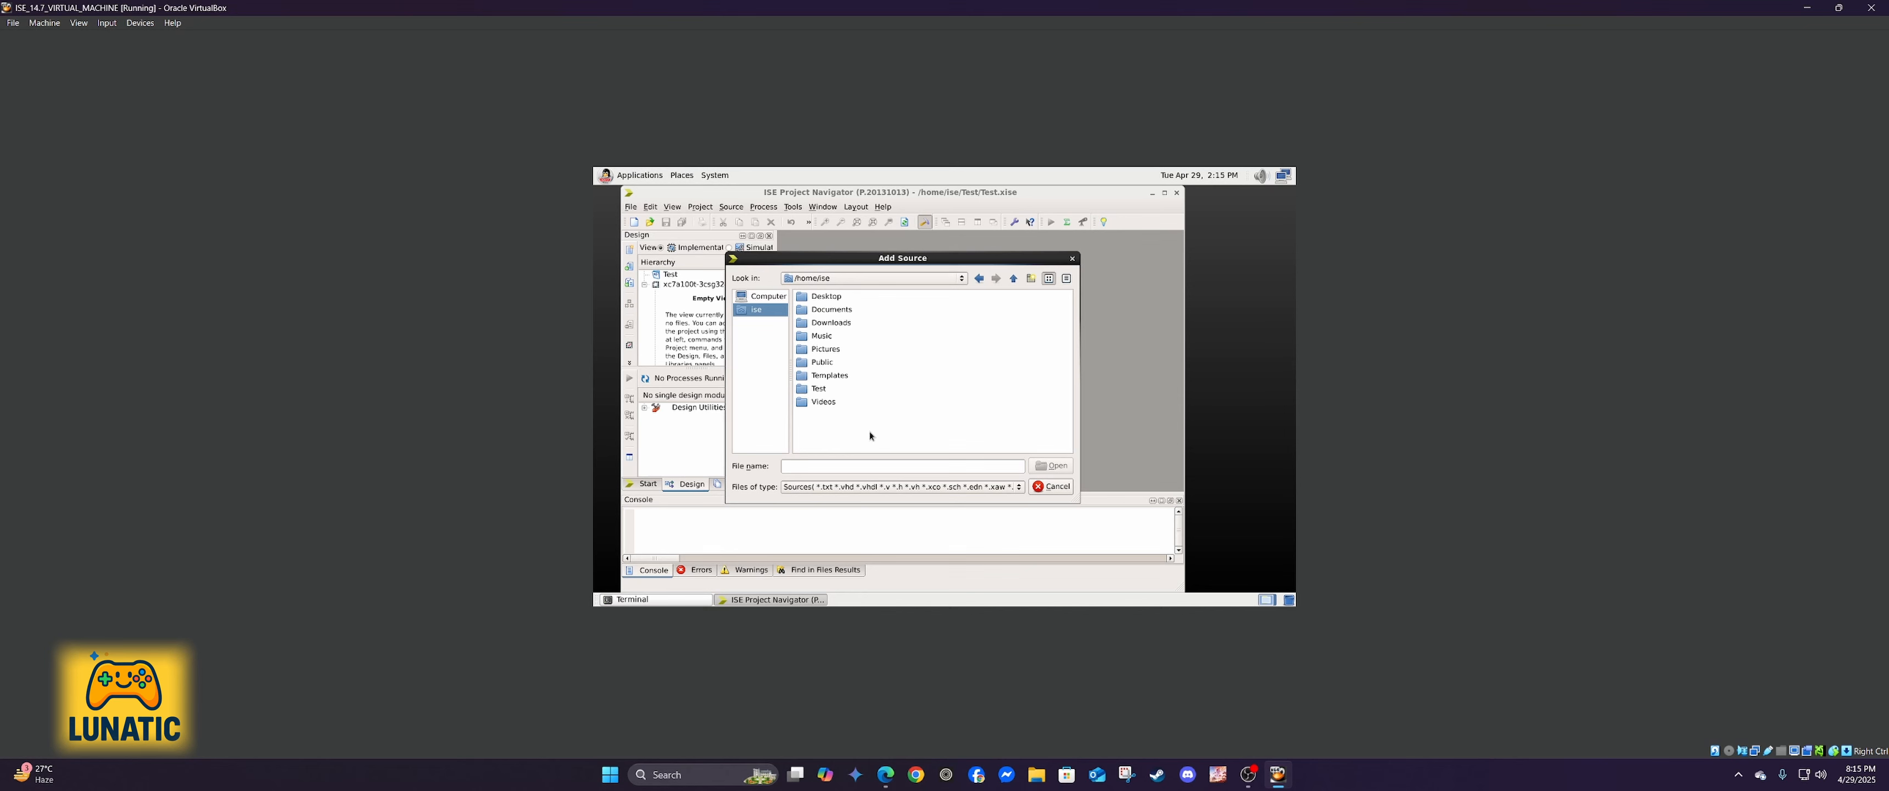
drag(869, 434, 817, 227)
click(913, 397)
drag(834, 434, 809, 301)
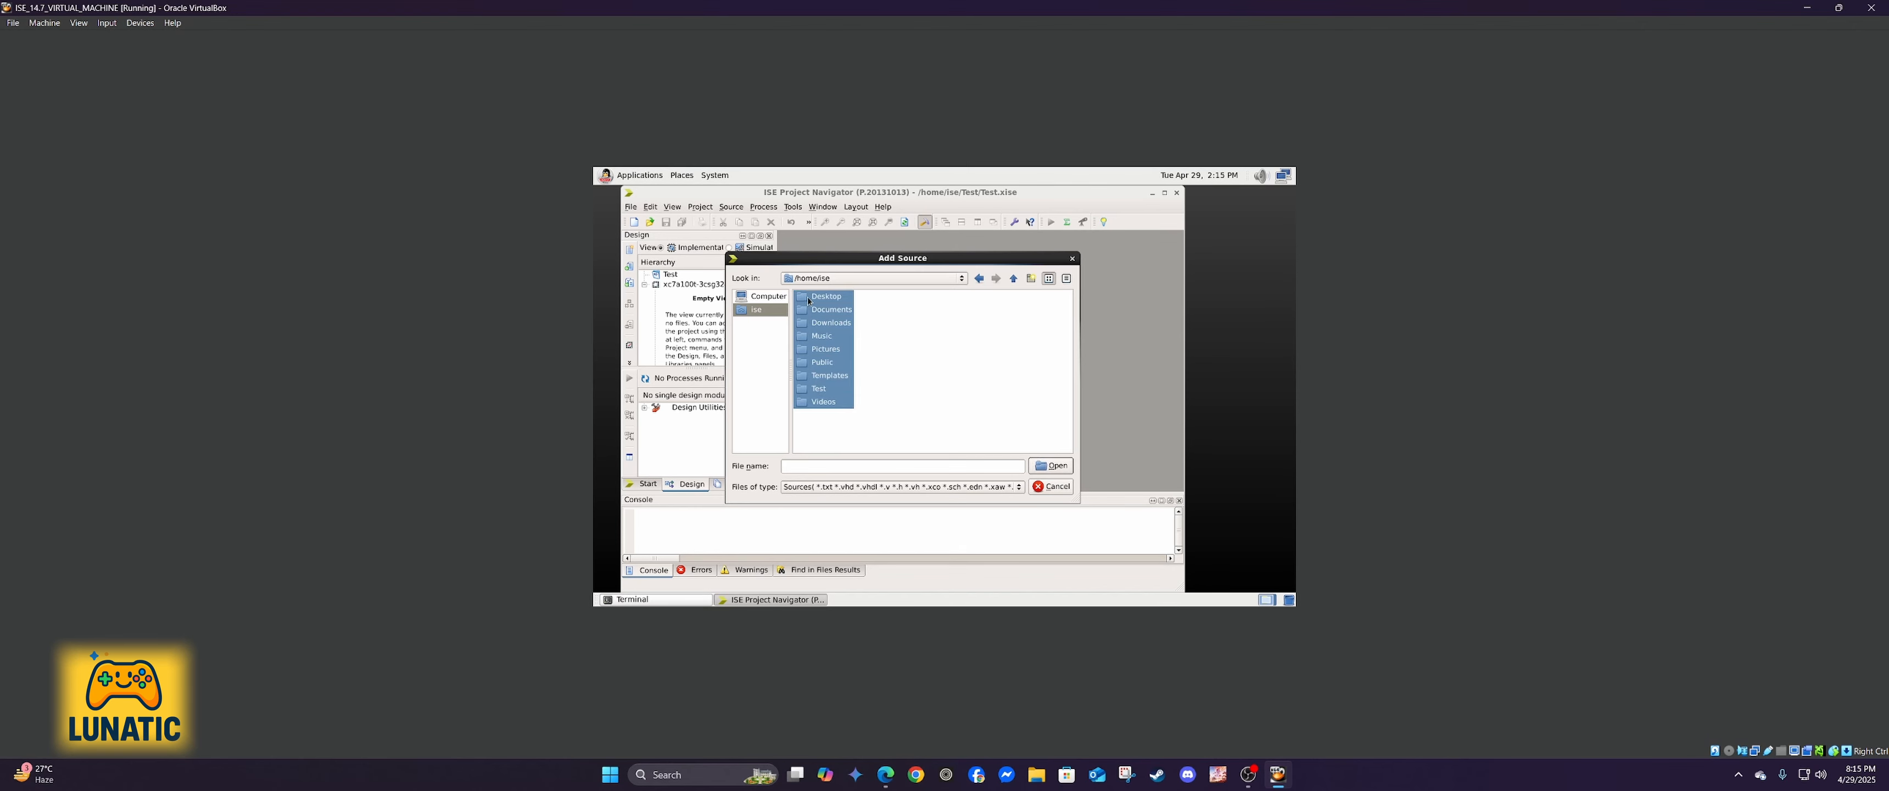
click(1052, 487)
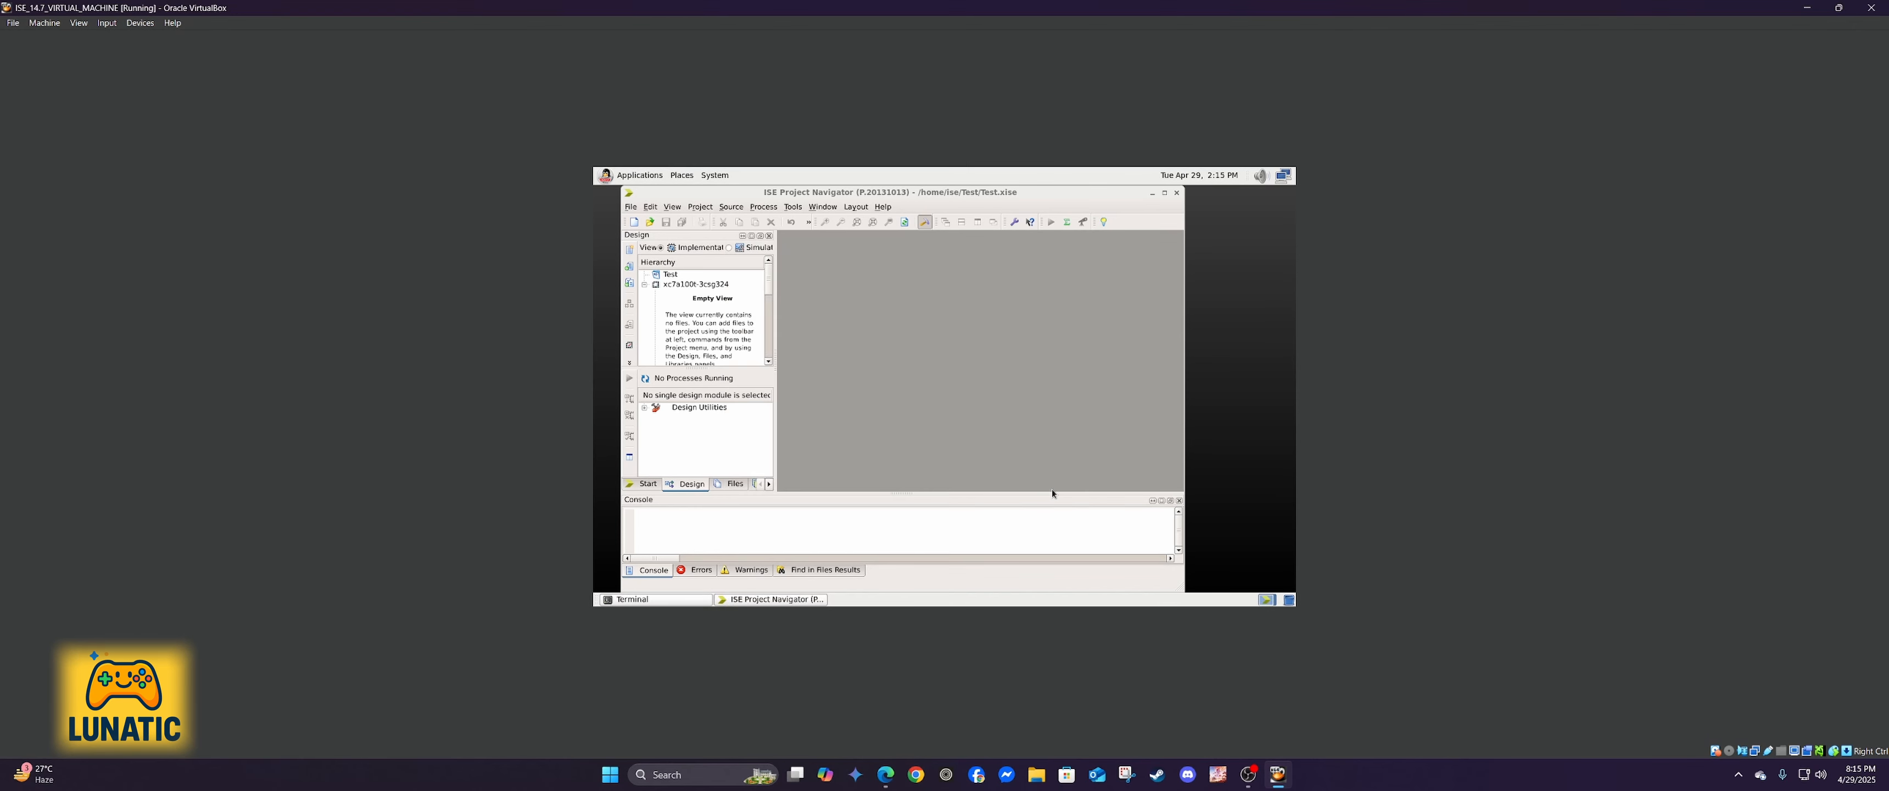
Step: Close the running virtual machine and select ISE_14.7_VIRTUAL_MACHINE in Oracle VirtualBox Manager
click(1871, 7)
click(885, 426)
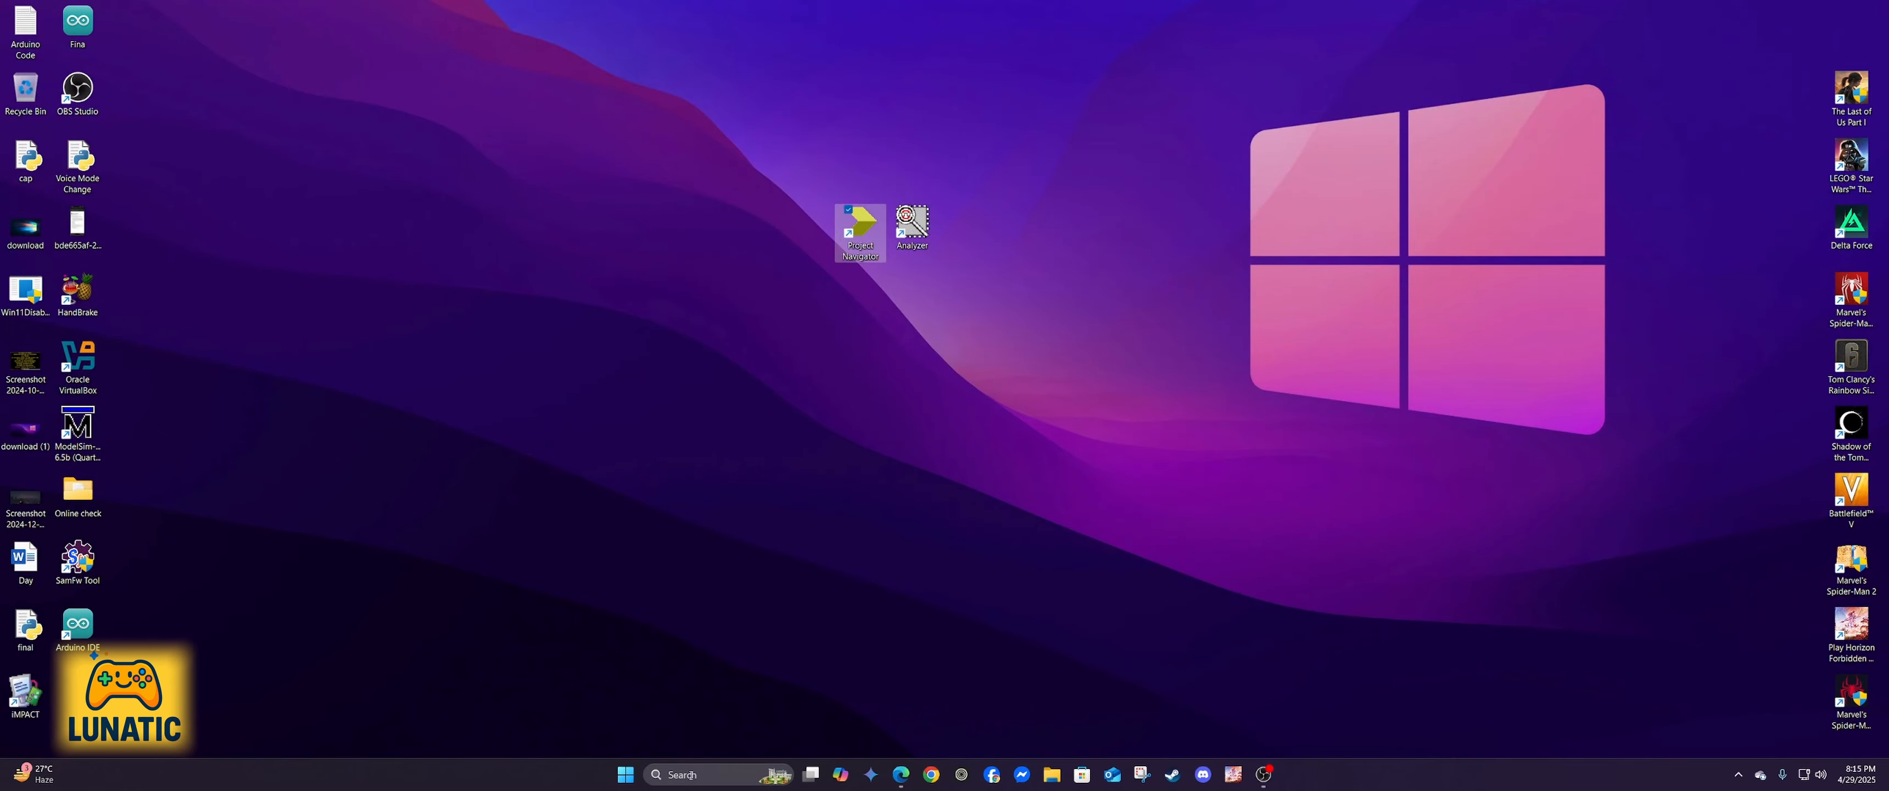
double_click(77, 366)
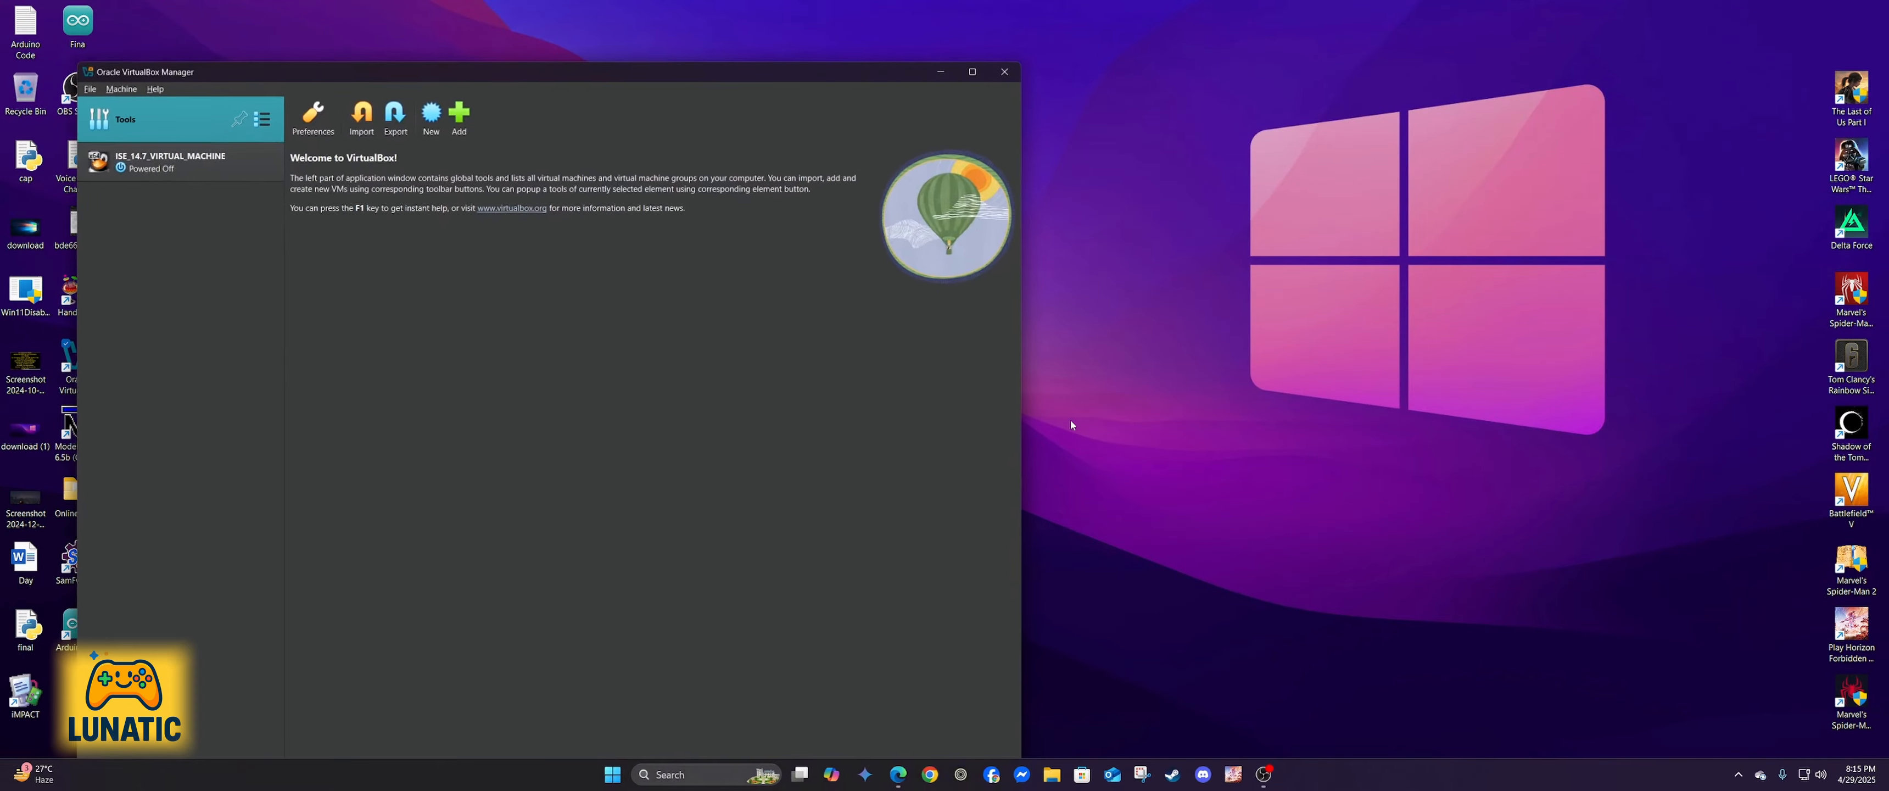
drag(662, 73, 1100, 25)
click(629, 117)
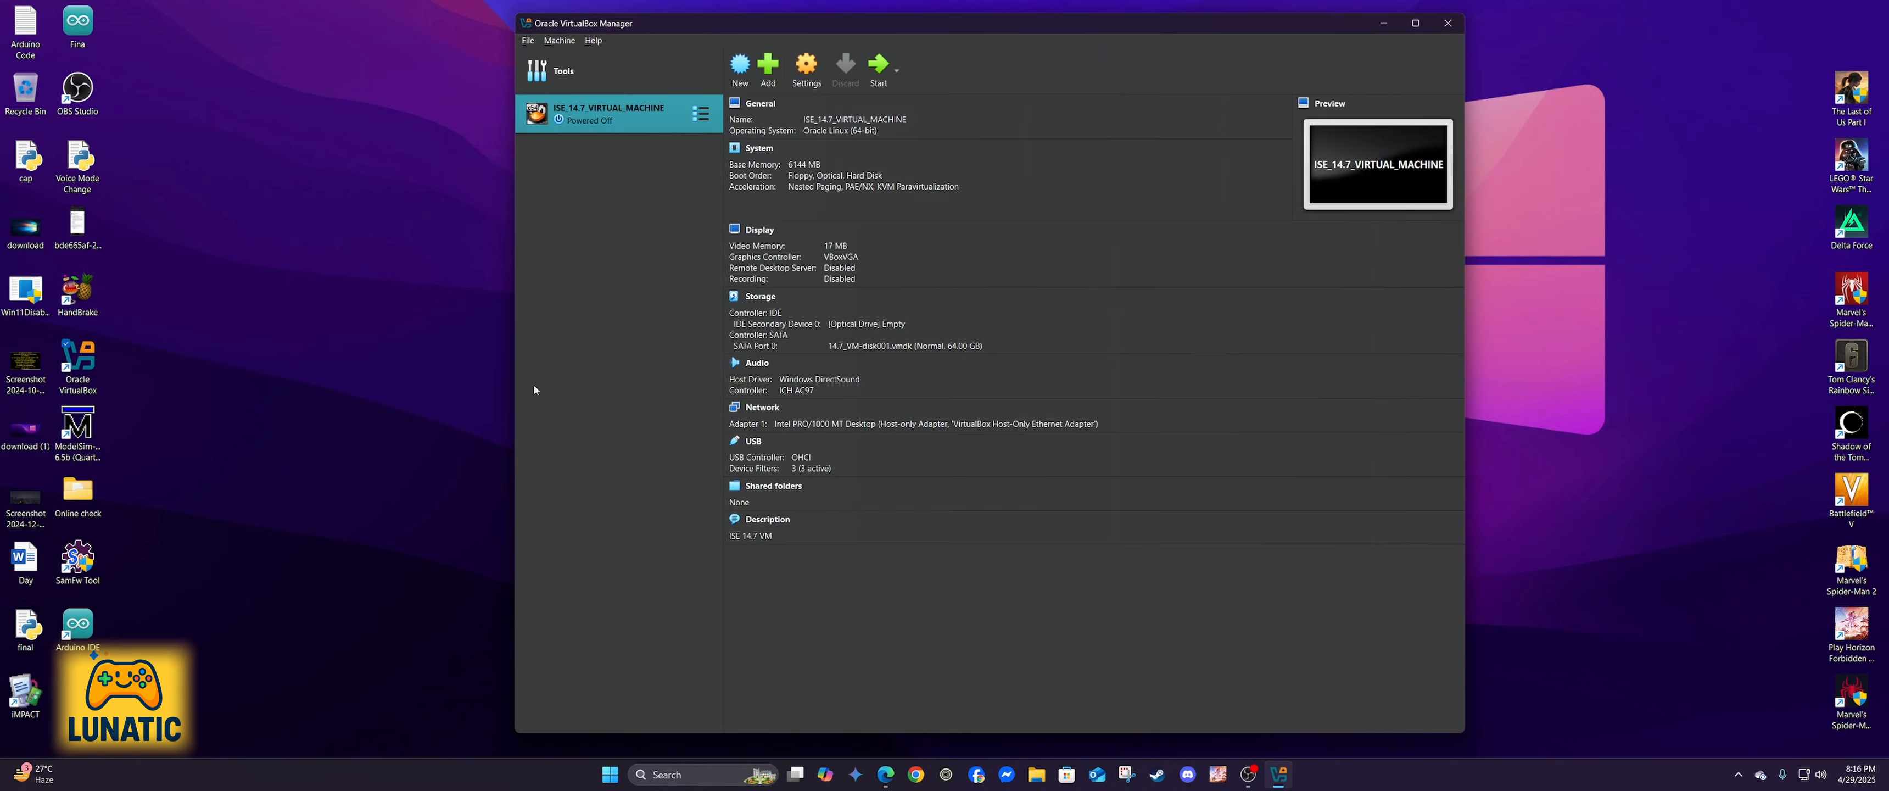
Step: Open the Shared Folders settings of ISE_14.7_VIRTUAL_MACHINE and move the settings window aside
click(807, 487)
click(1236, 219)
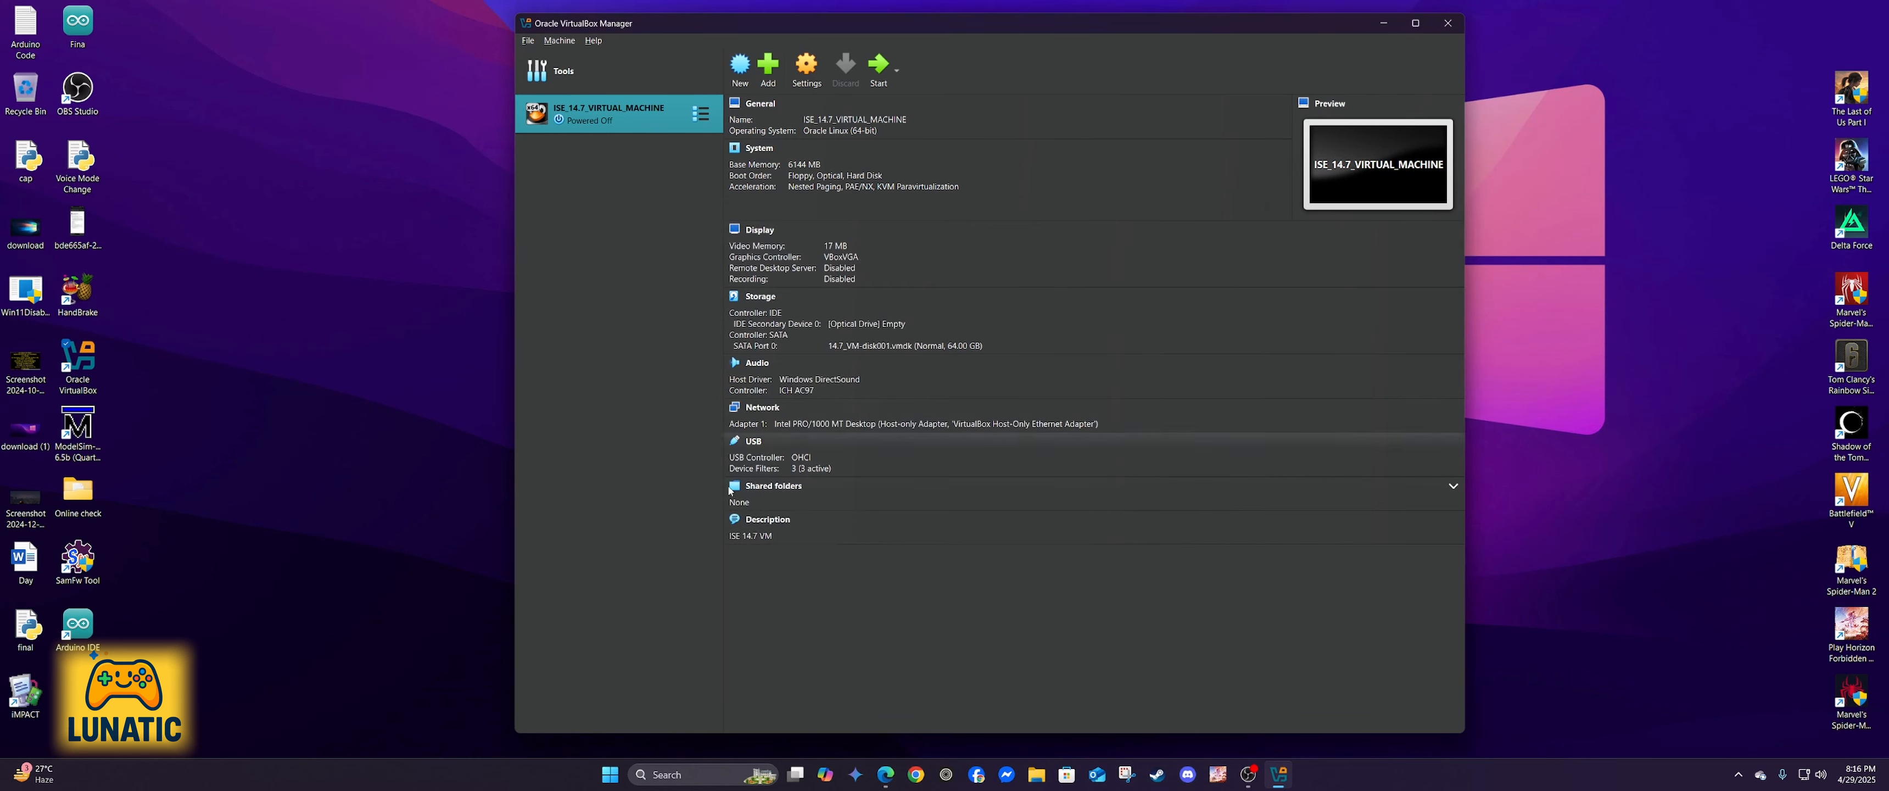
click(912, 487)
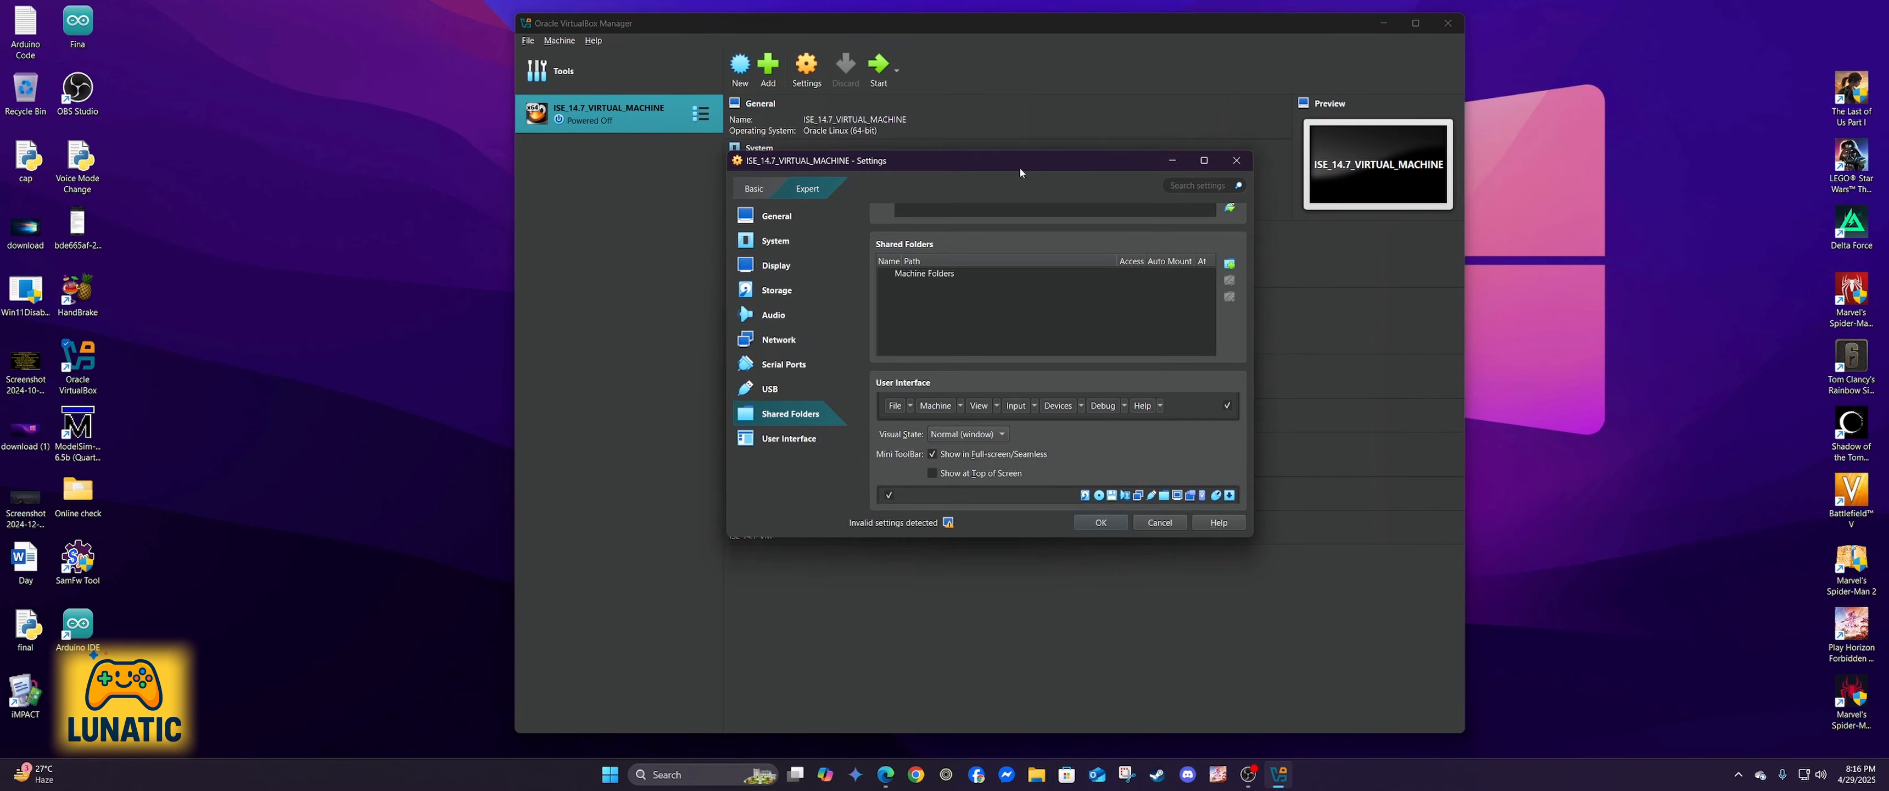
drag(1018, 165, 1152, 120)
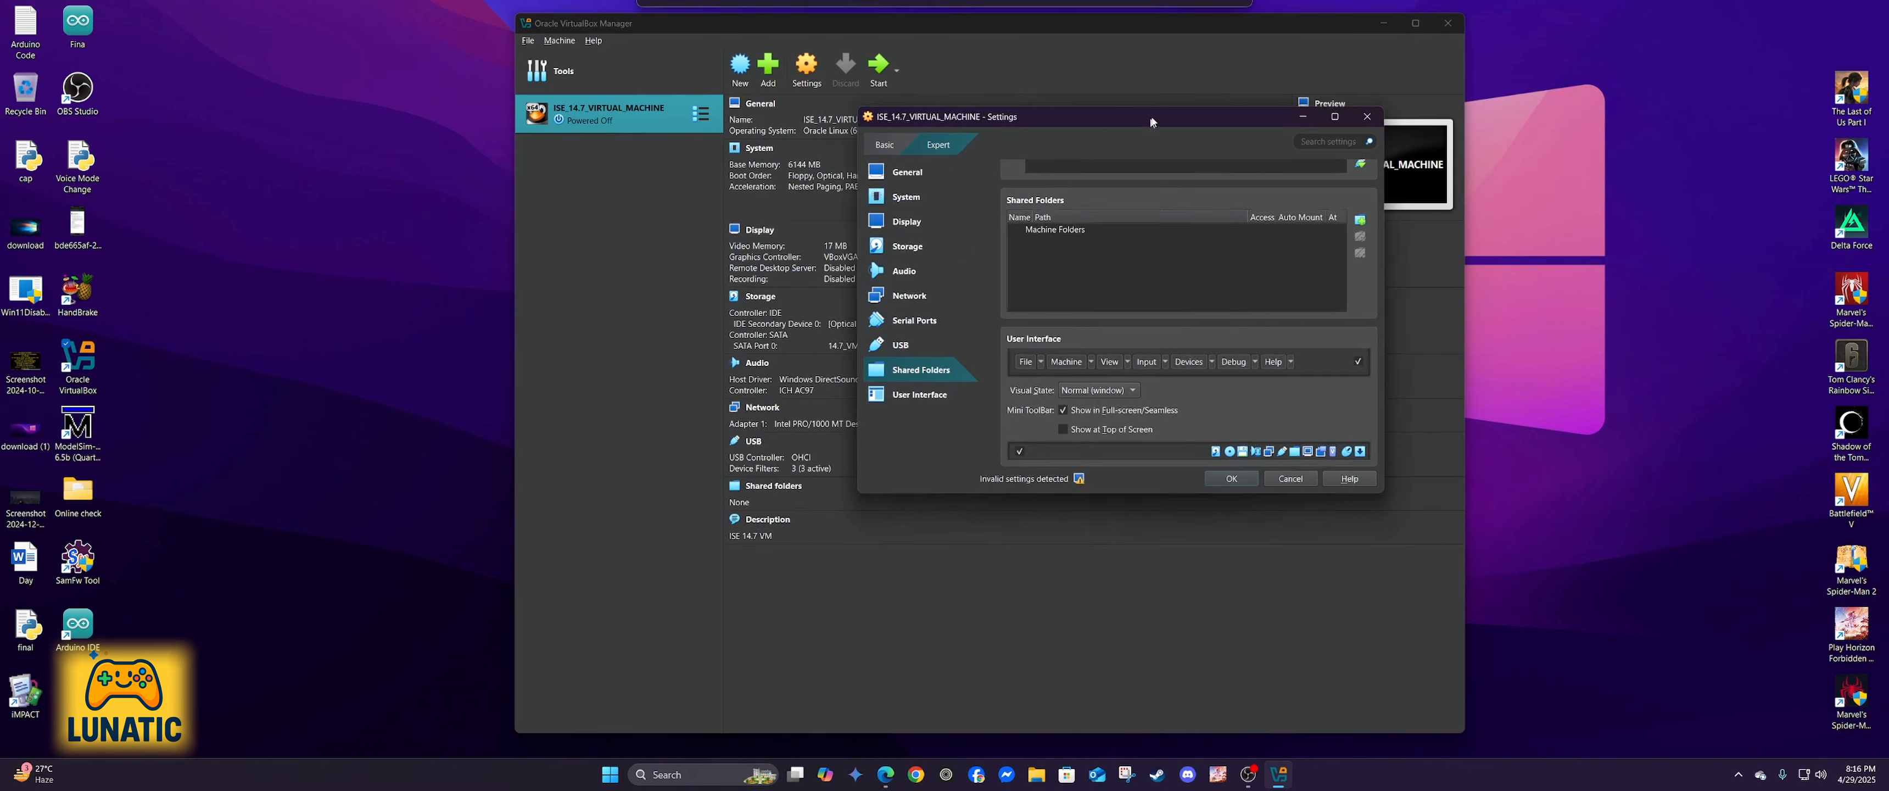
Step: Add a machine shared folder and set its path to the Xilinx files folder on the NEW HDD (H:) drive
click(1363, 220)
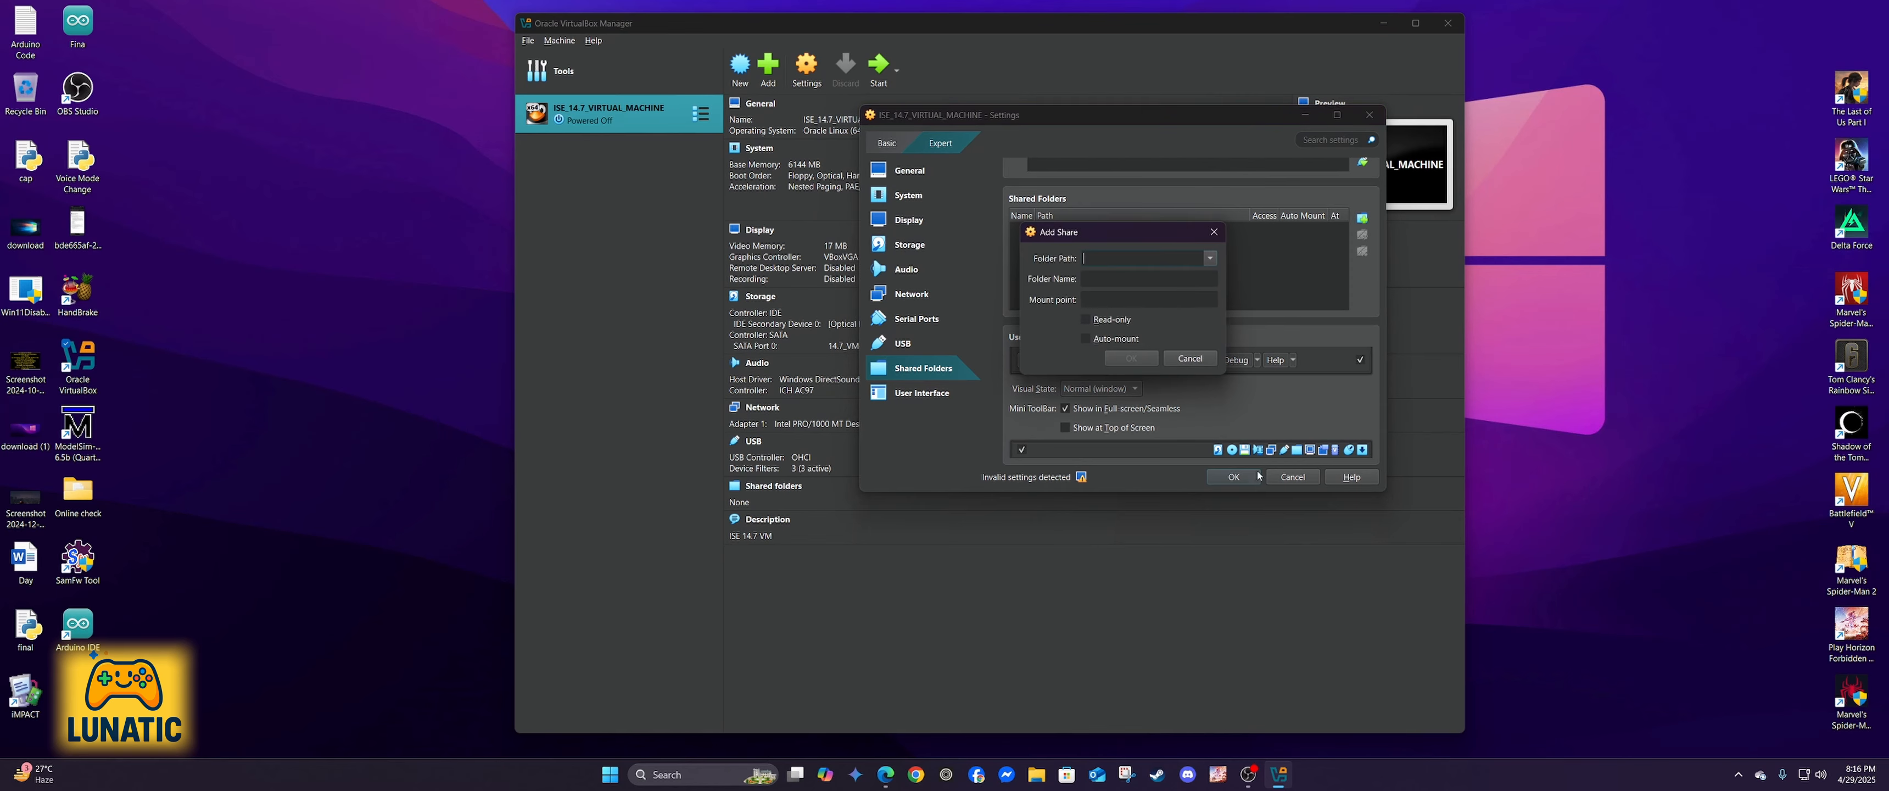
click(1210, 258)
click(1115, 301)
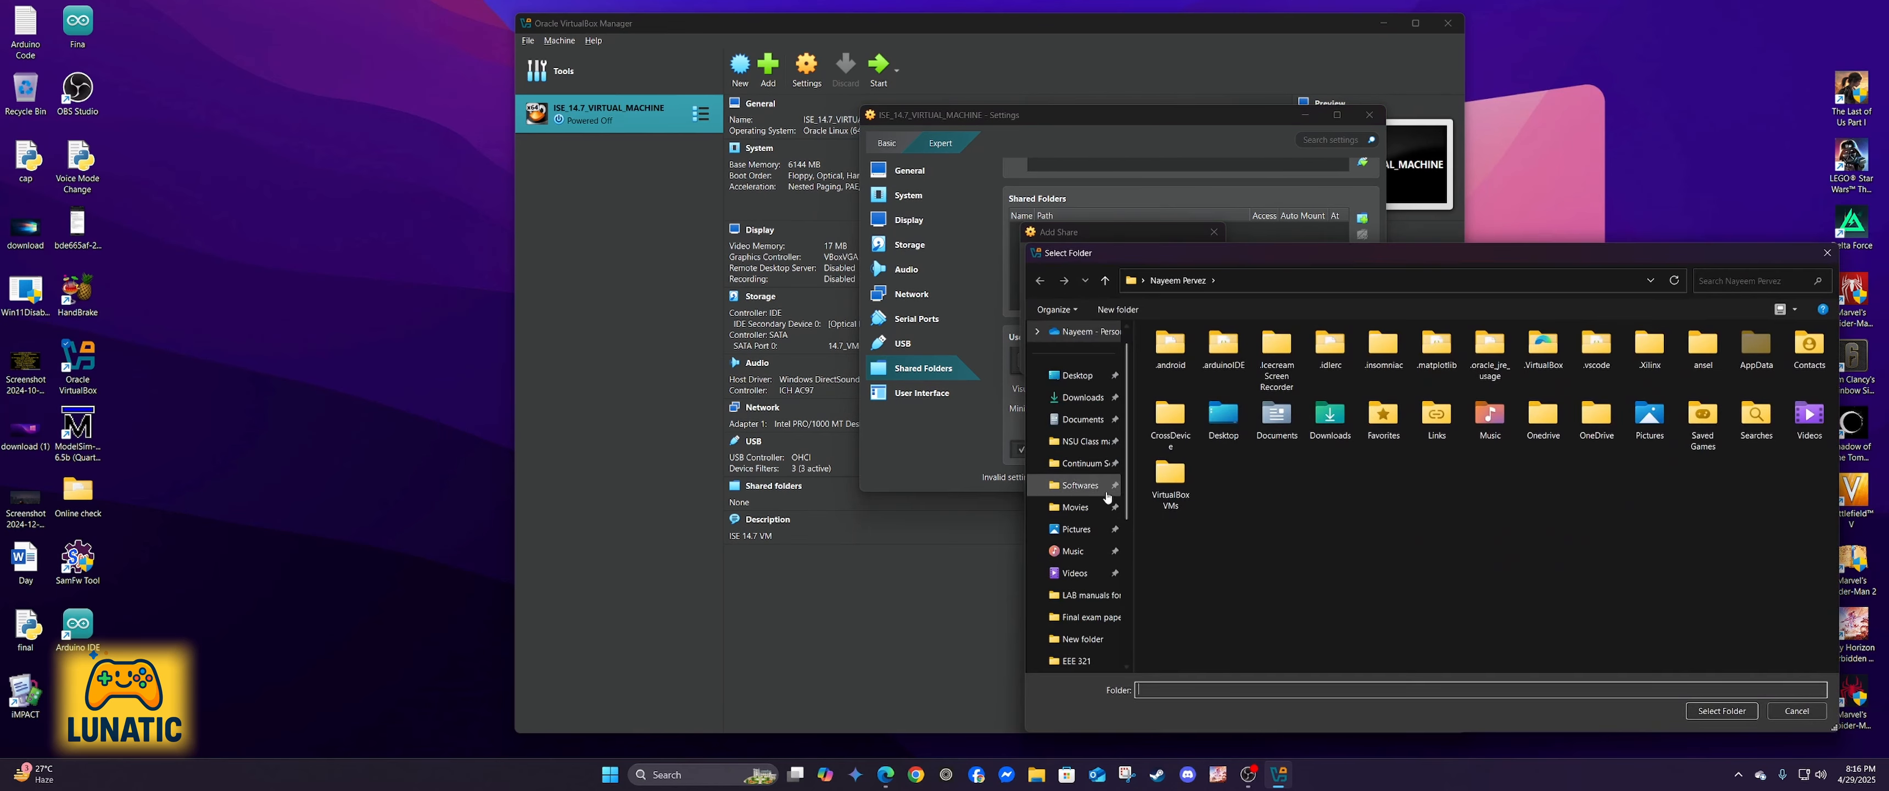
scroll(1109, 558, down, 2)
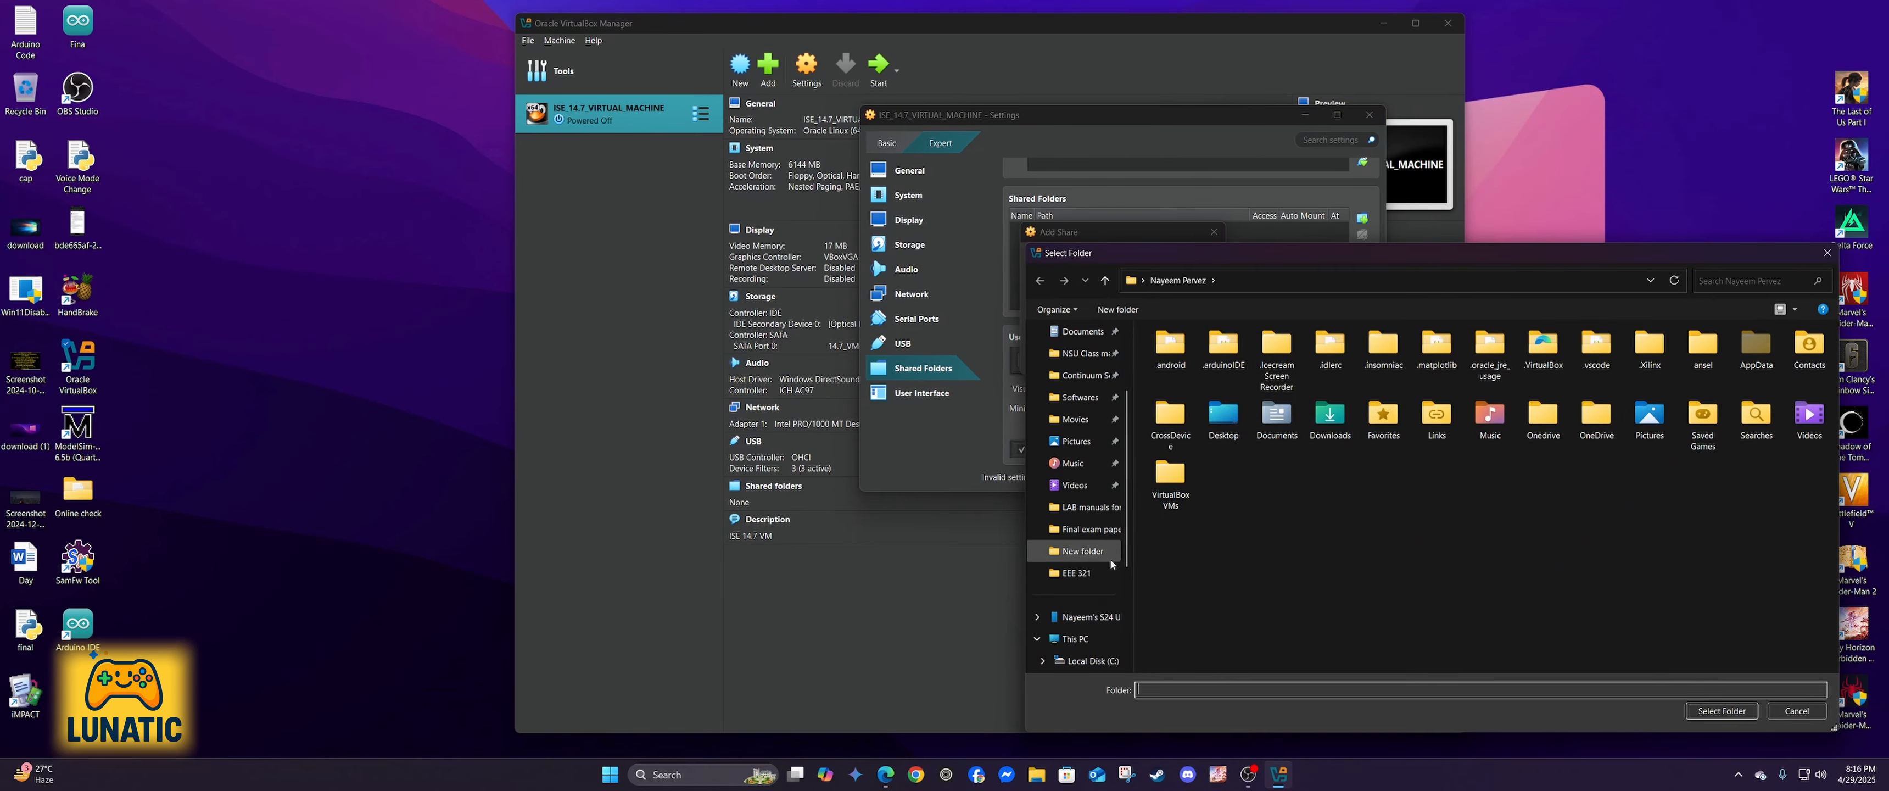
click(1088, 648)
double_click(1253, 415)
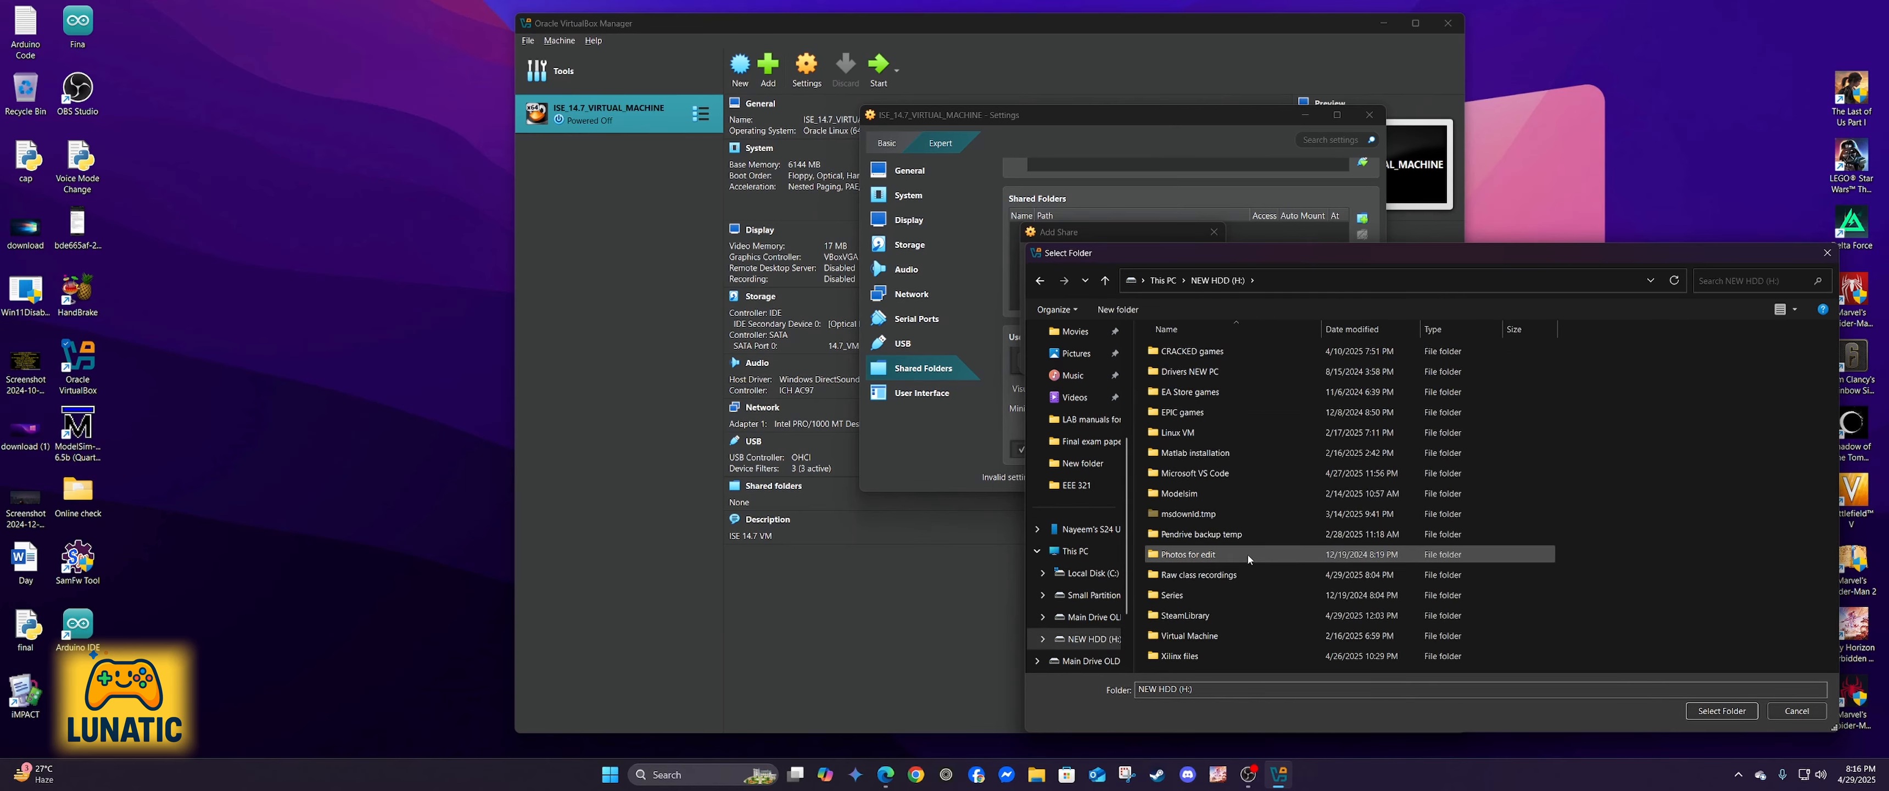
double_click(1246, 655)
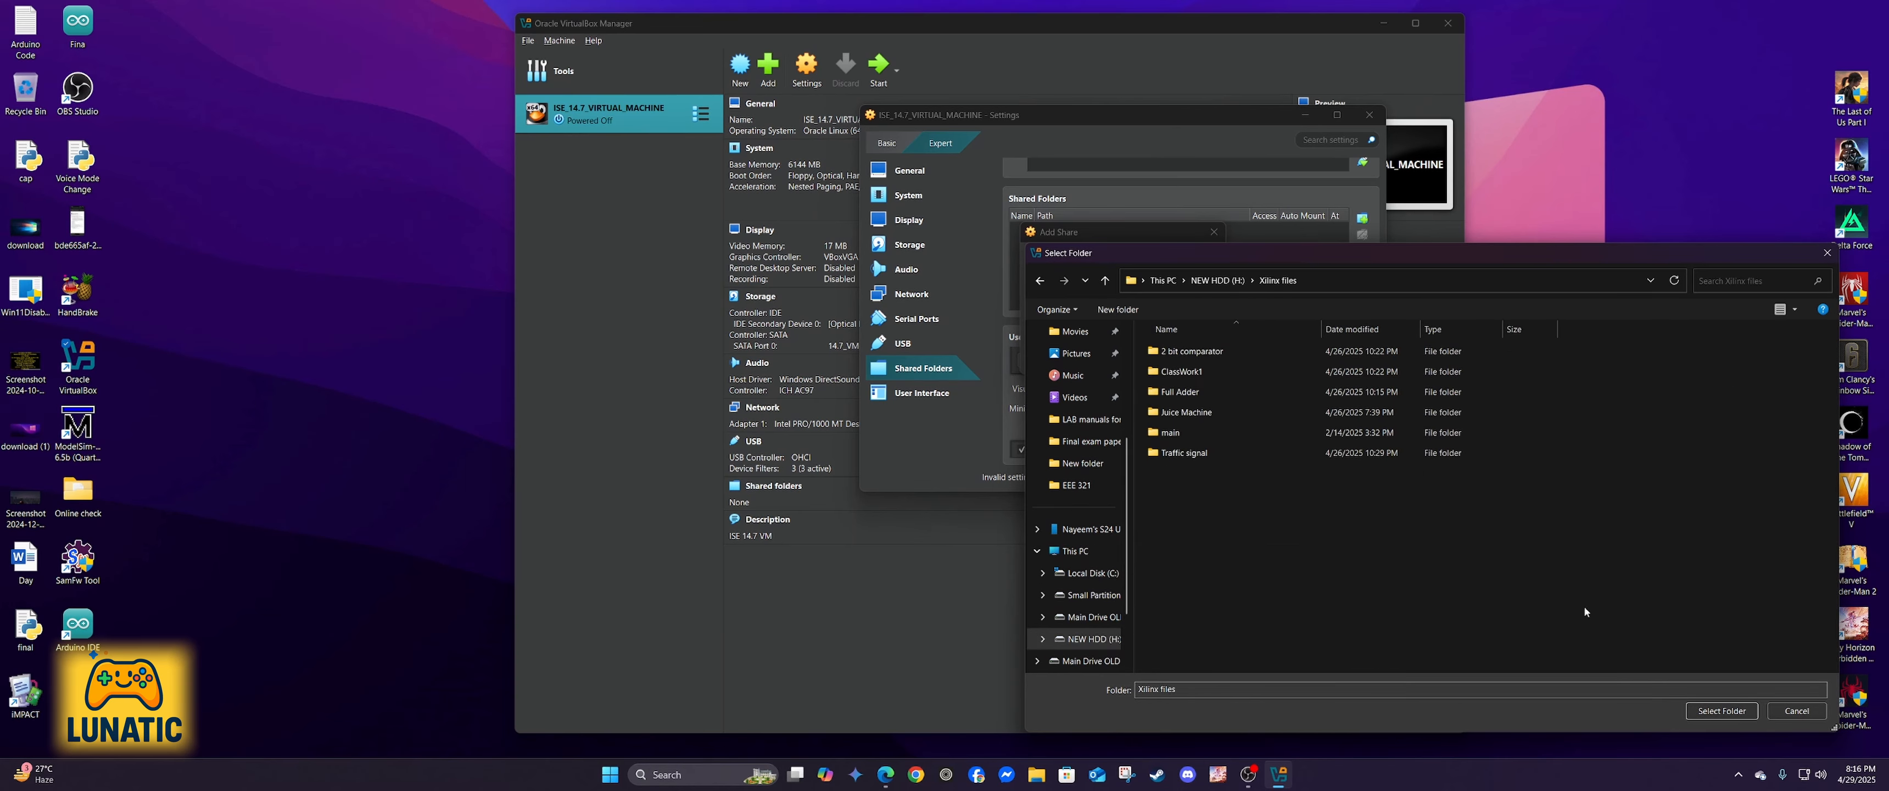
click(1721, 710)
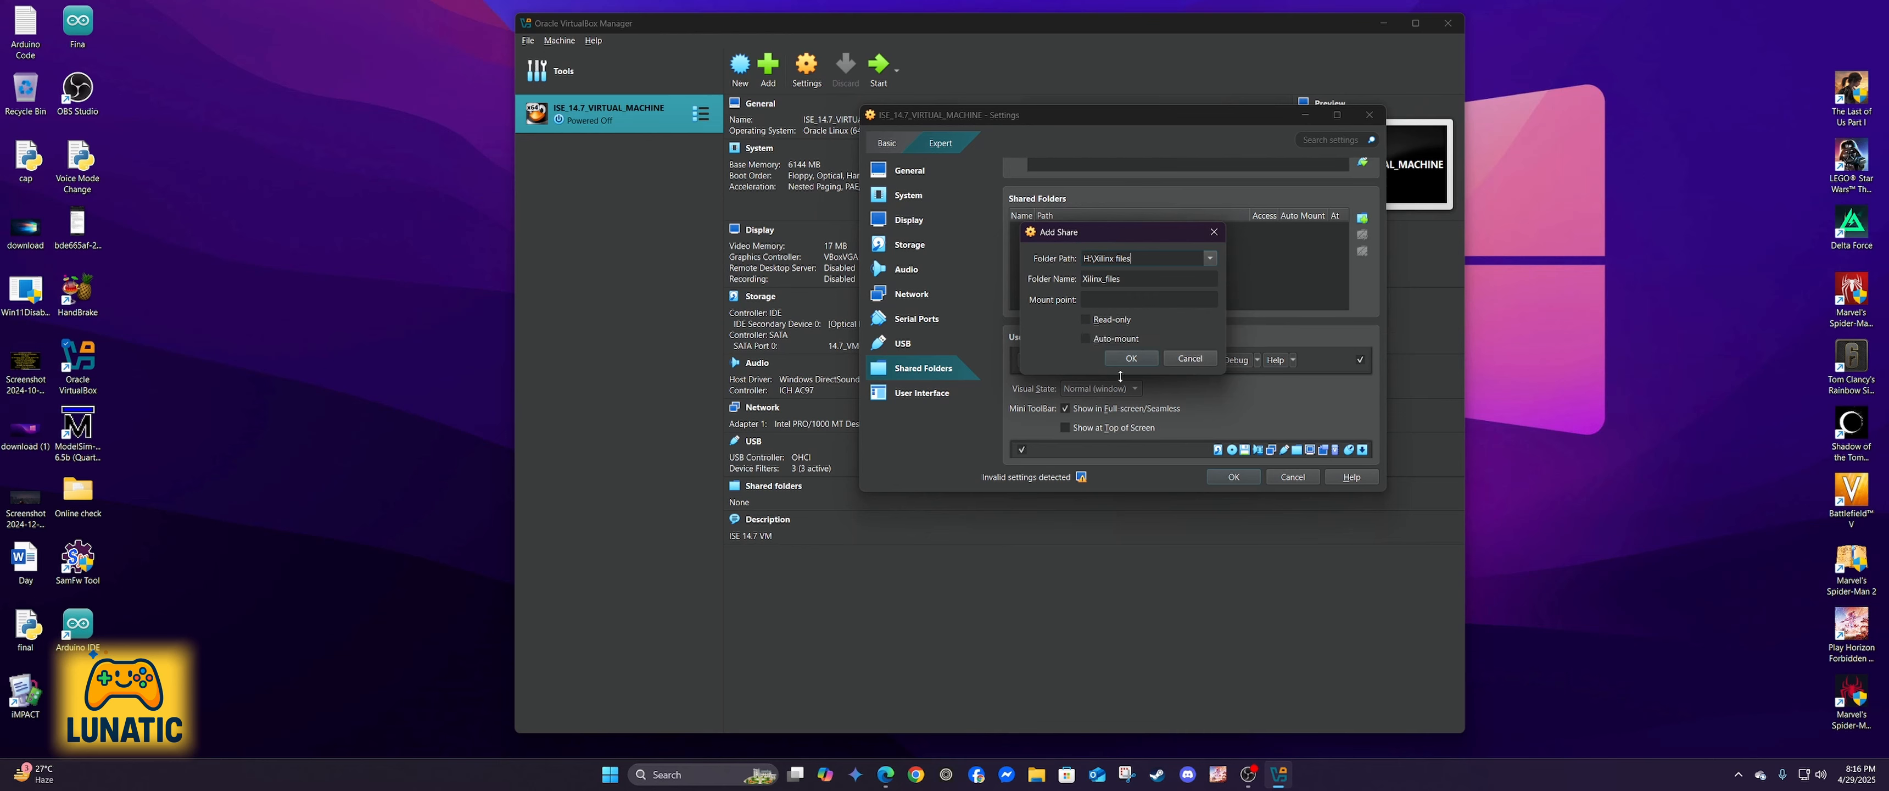
Step: Enable auto-mount for the Xilinx_files share, add it and save the virtual machine settings
click(1086, 339)
click(1131, 358)
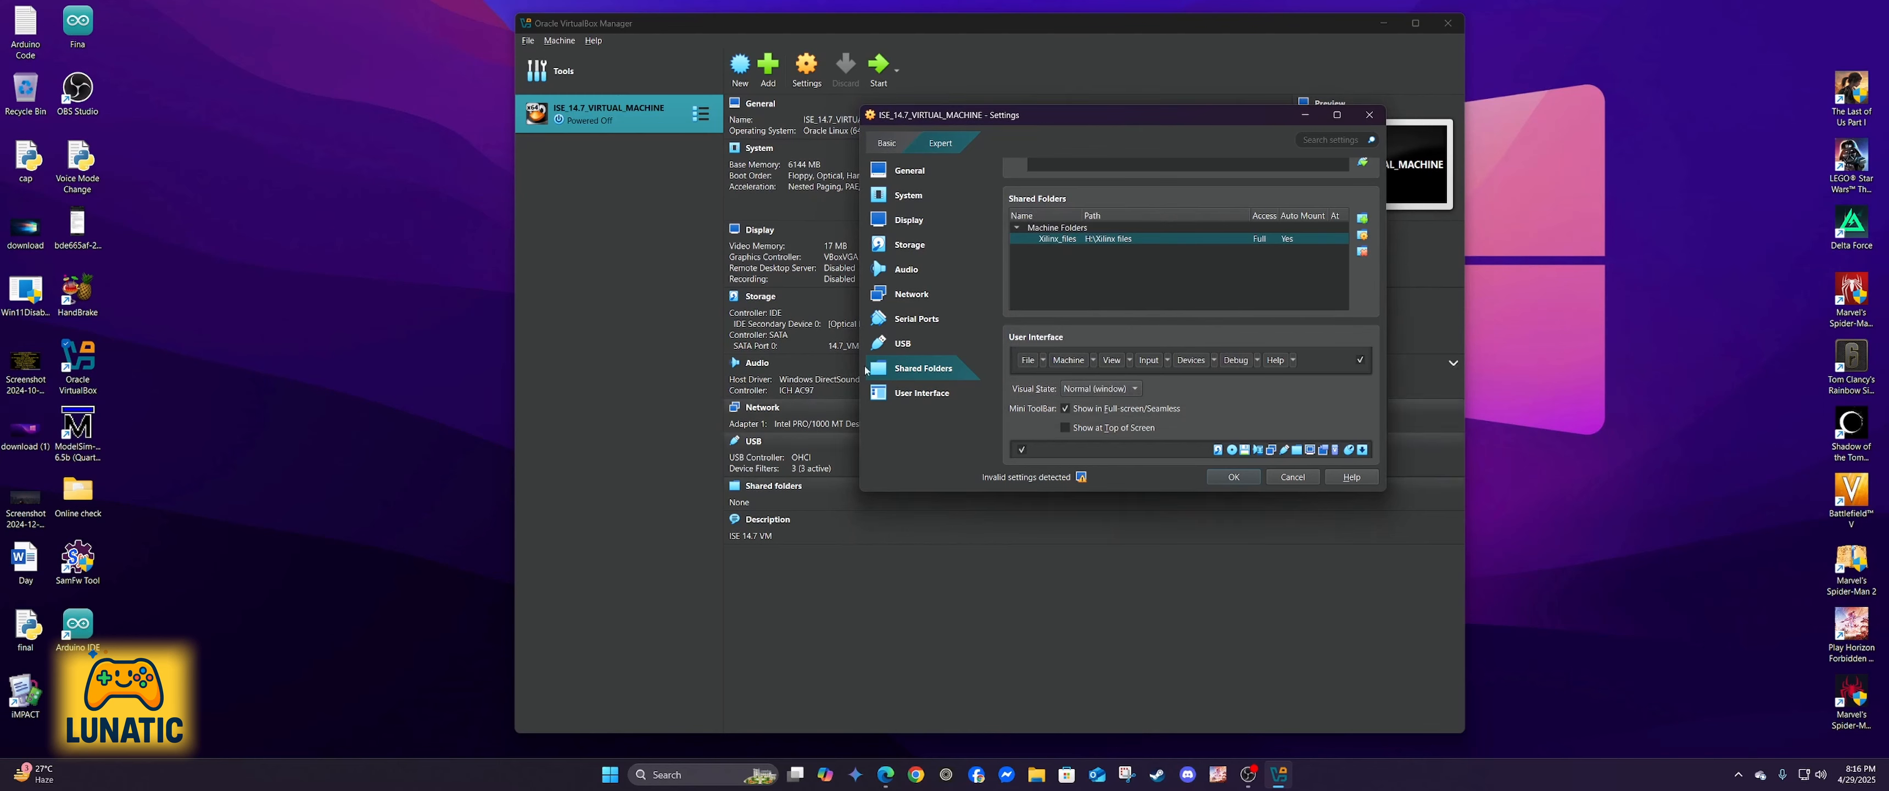
click(1233, 477)
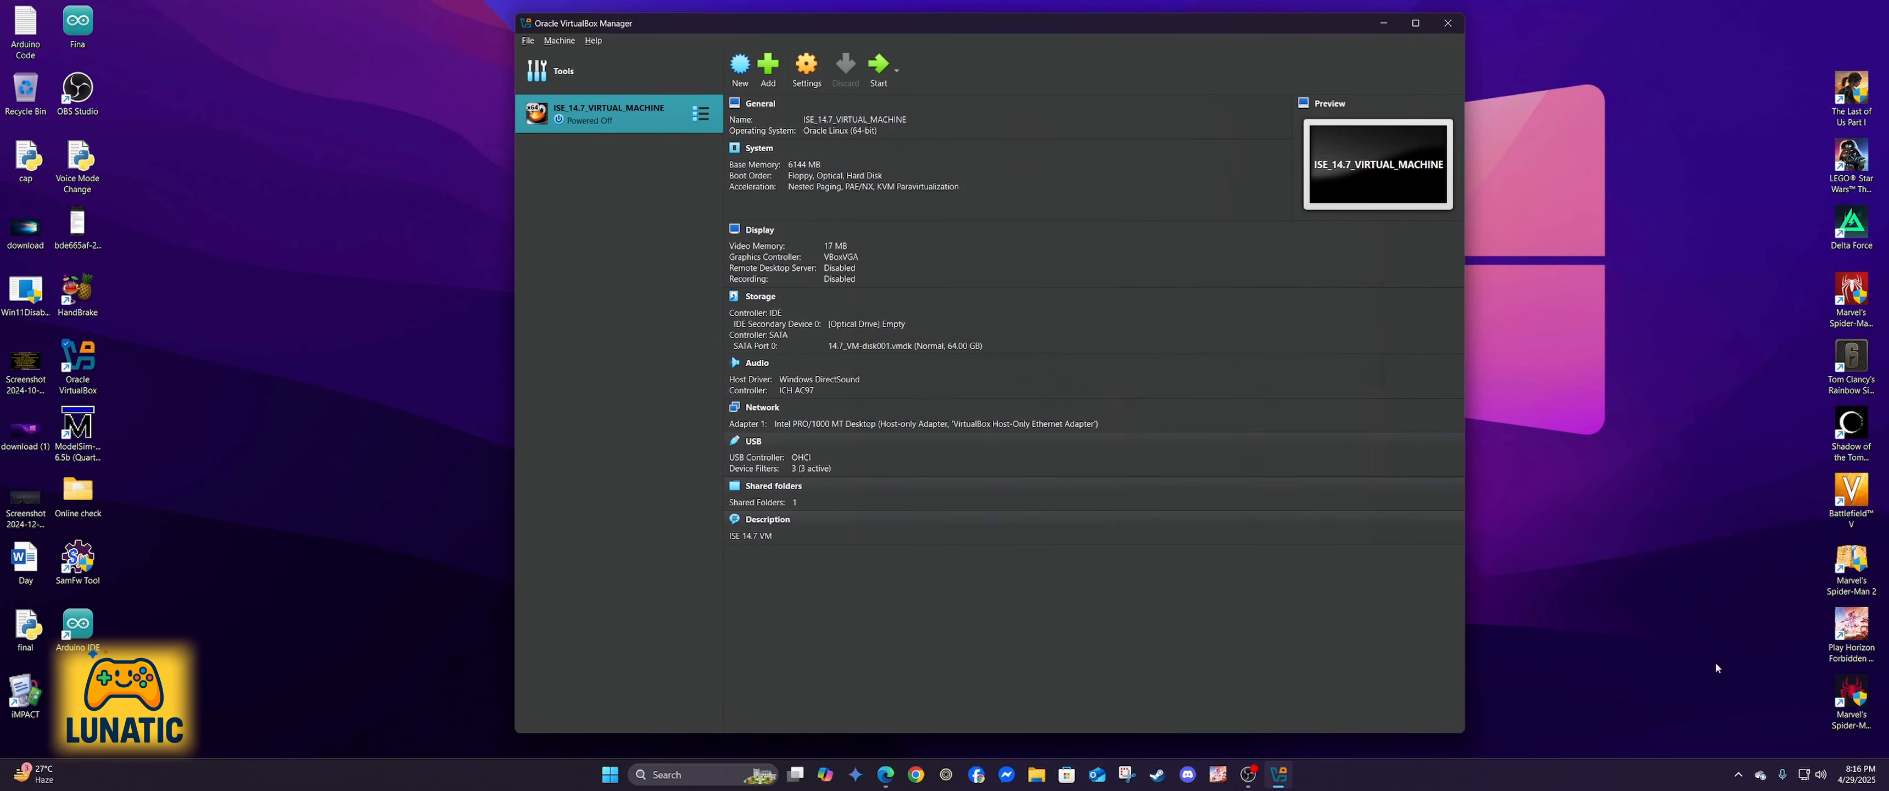
Step: Start ISE_14.7_VIRTUAL_MACHINE, then restore its window and enlarge it to nearly the full height of the desktop
double_click(676, 116)
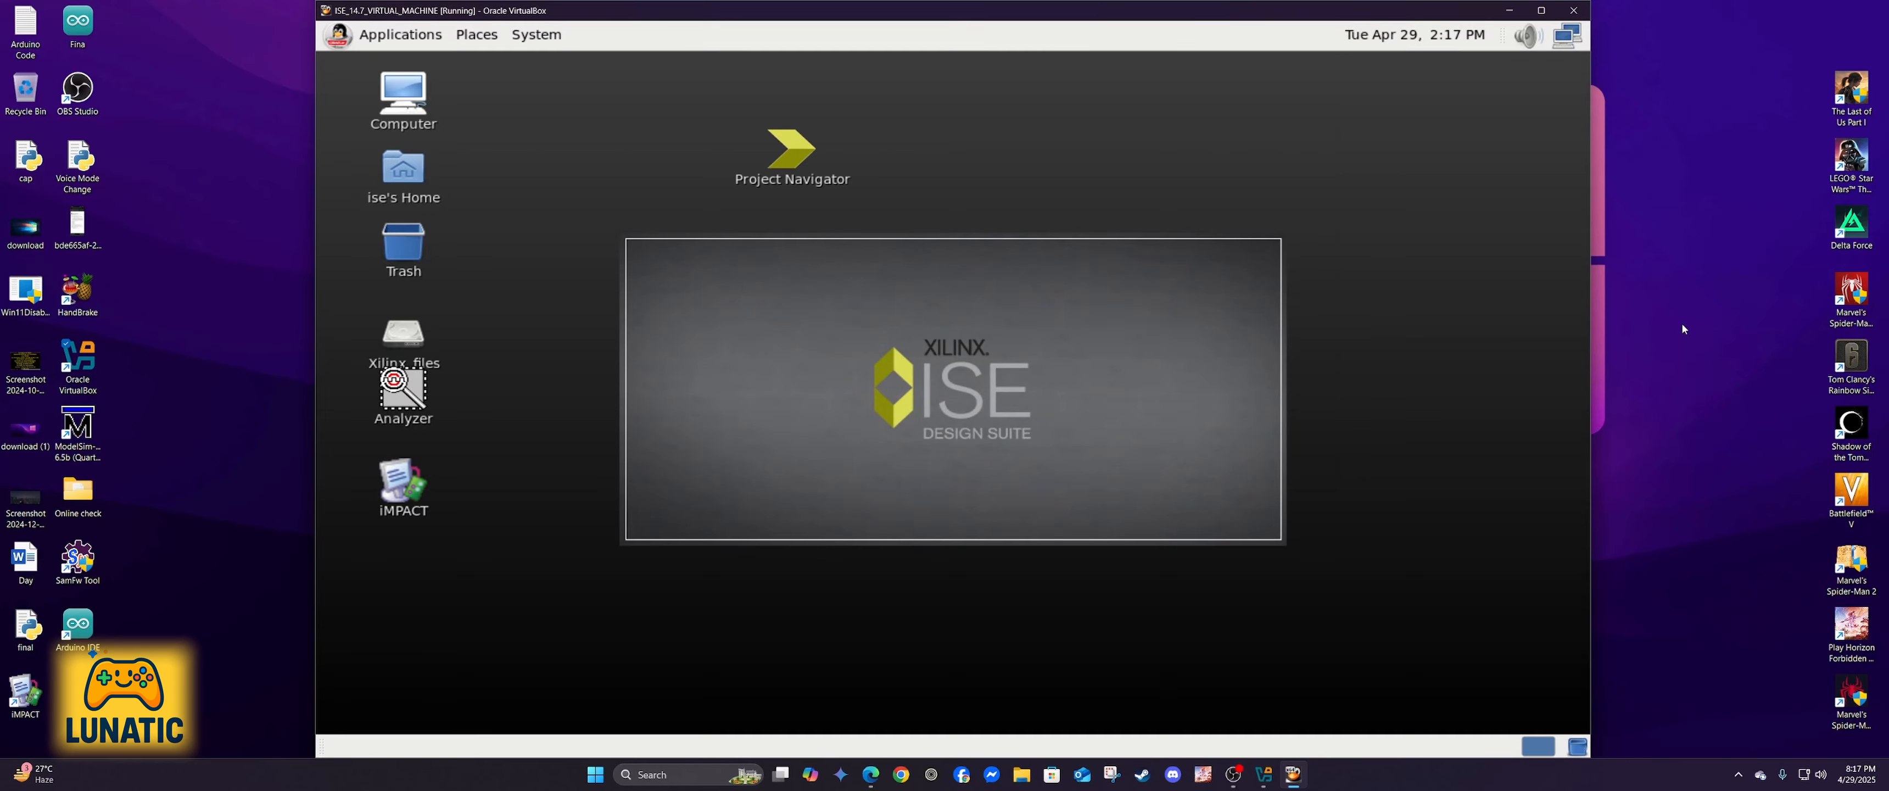
click(1541, 11)
click(1837, 9)
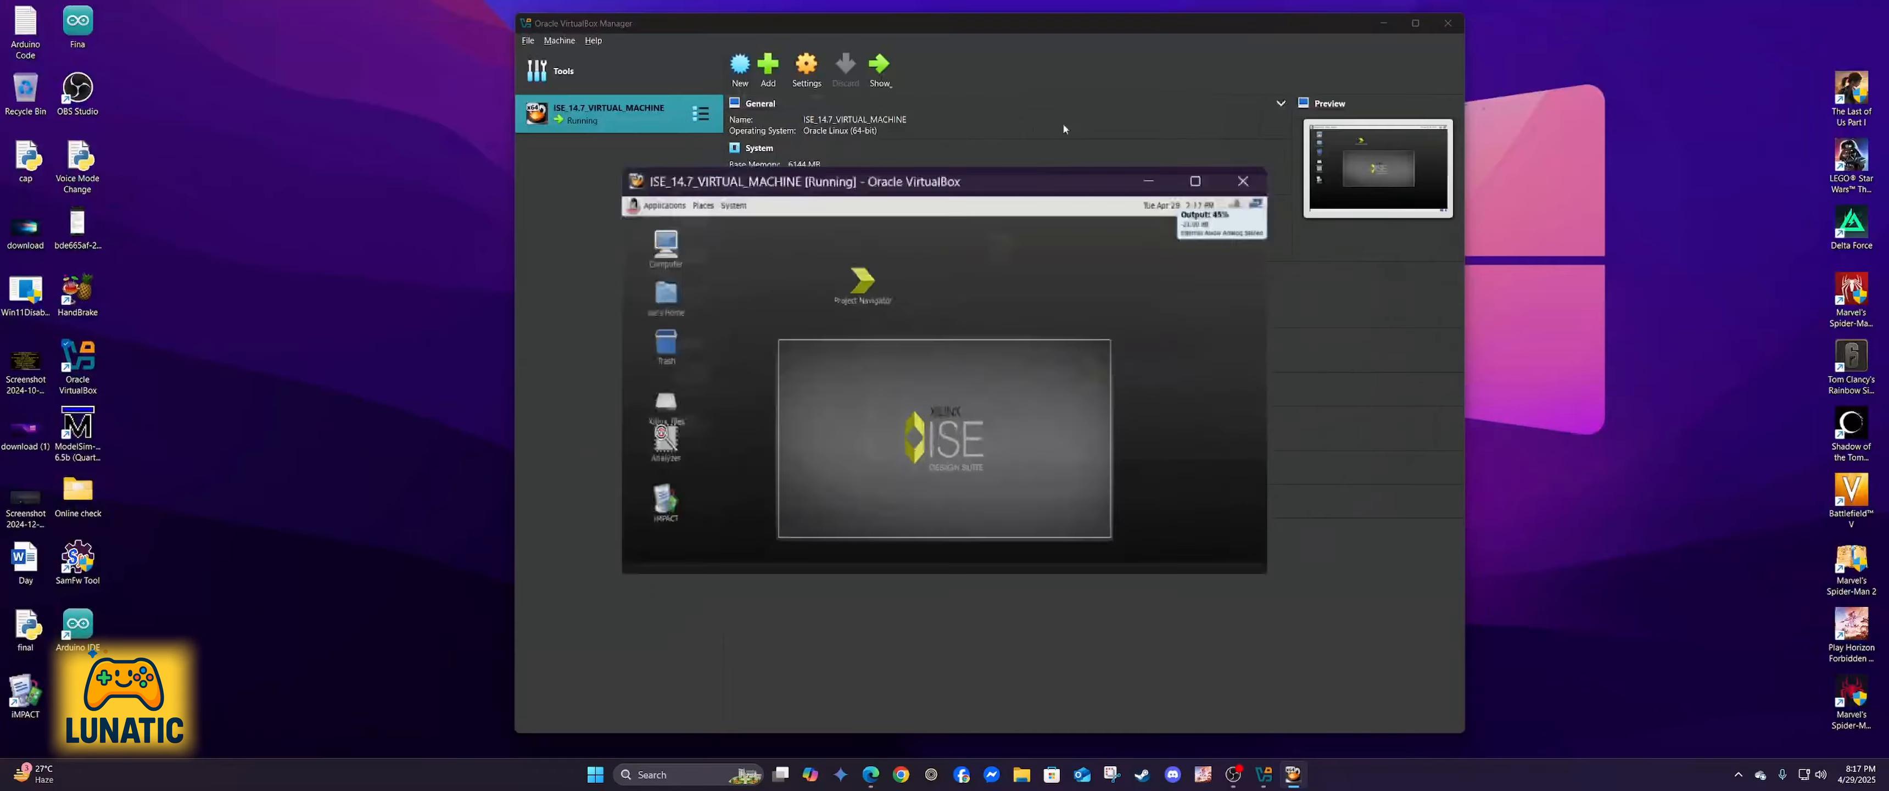
drag(1169, 556, 1477, 757)
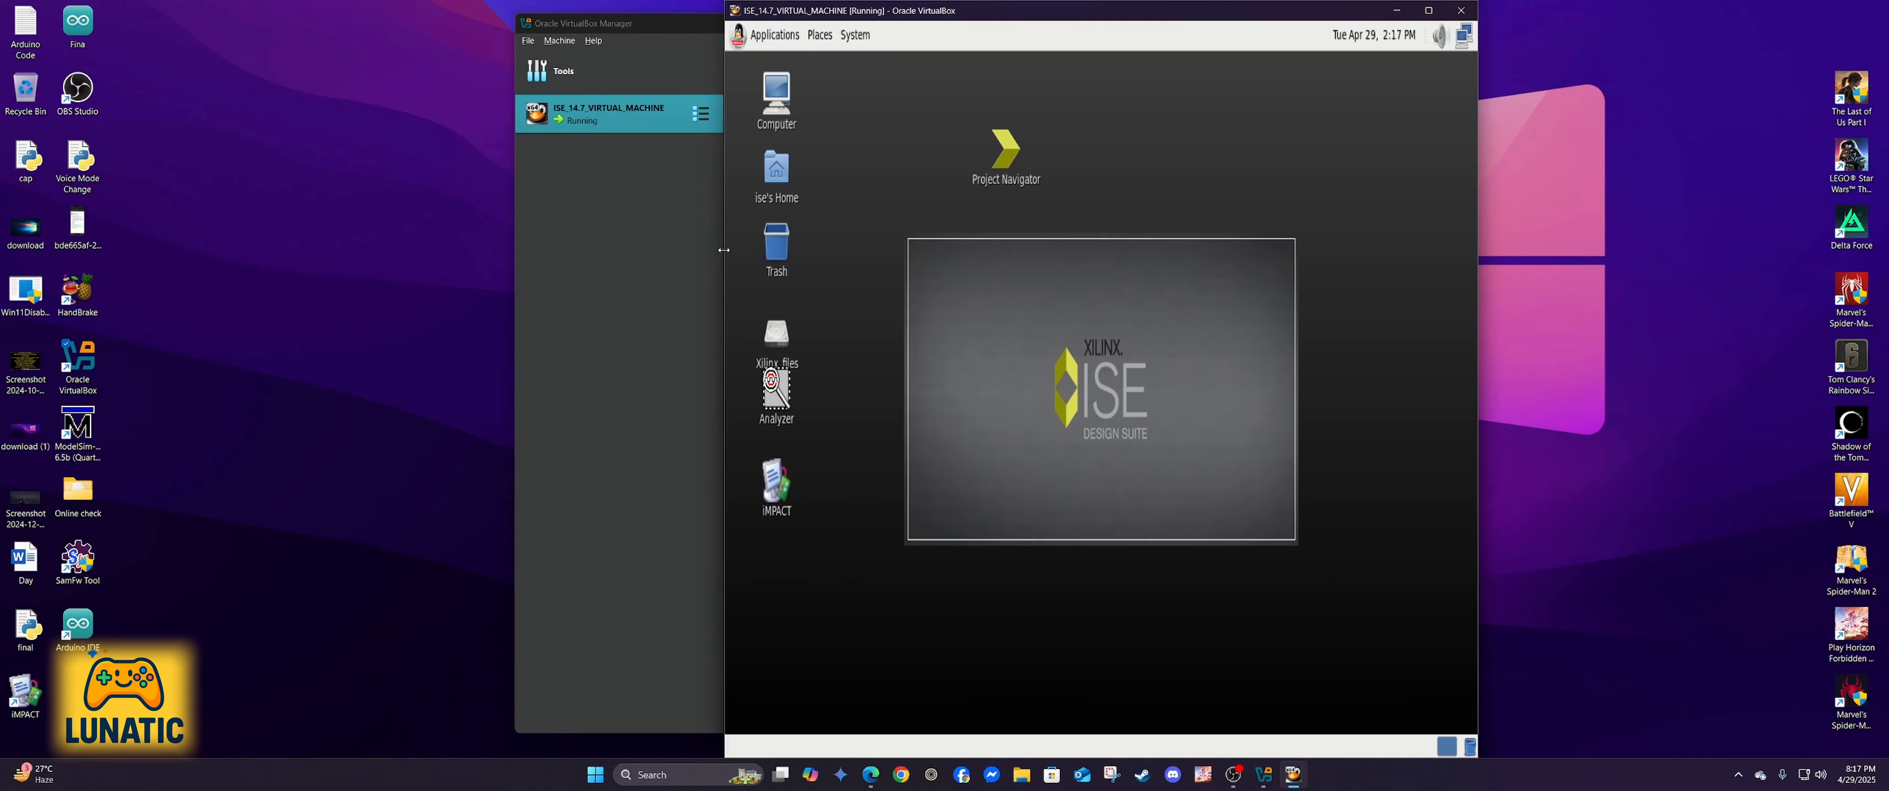
drag(724, 250, 399, 264)
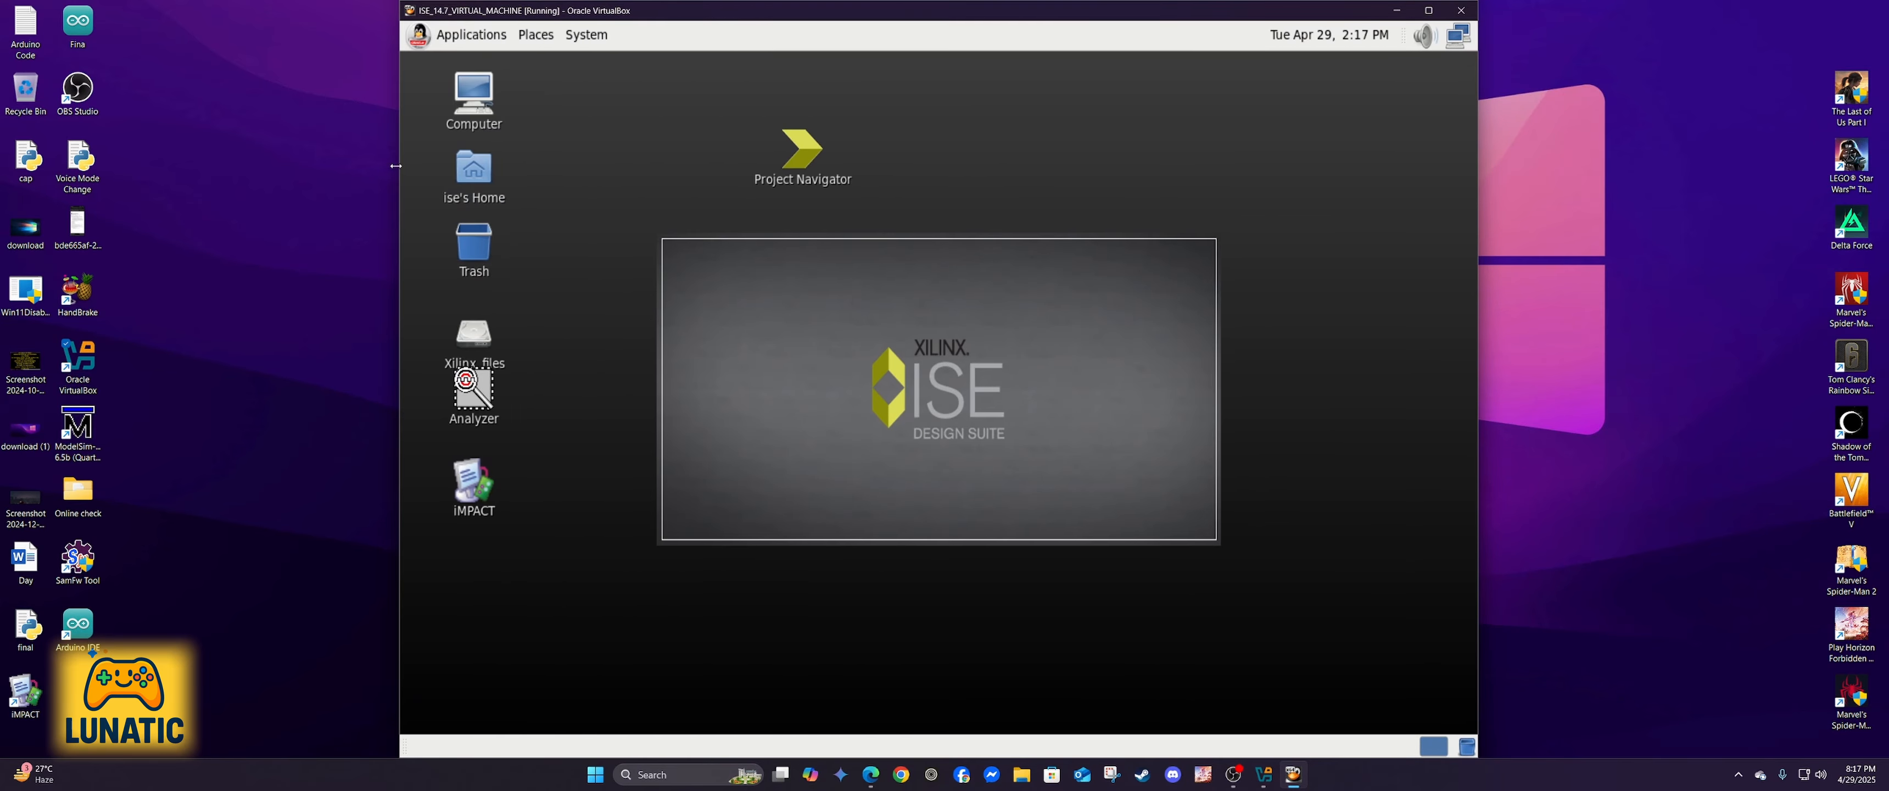
drag(396, 166, 328, 166)
Step: Open Computer on the guest desktop, check for the Xilinx_files share and close the file browser
click(413, 98)
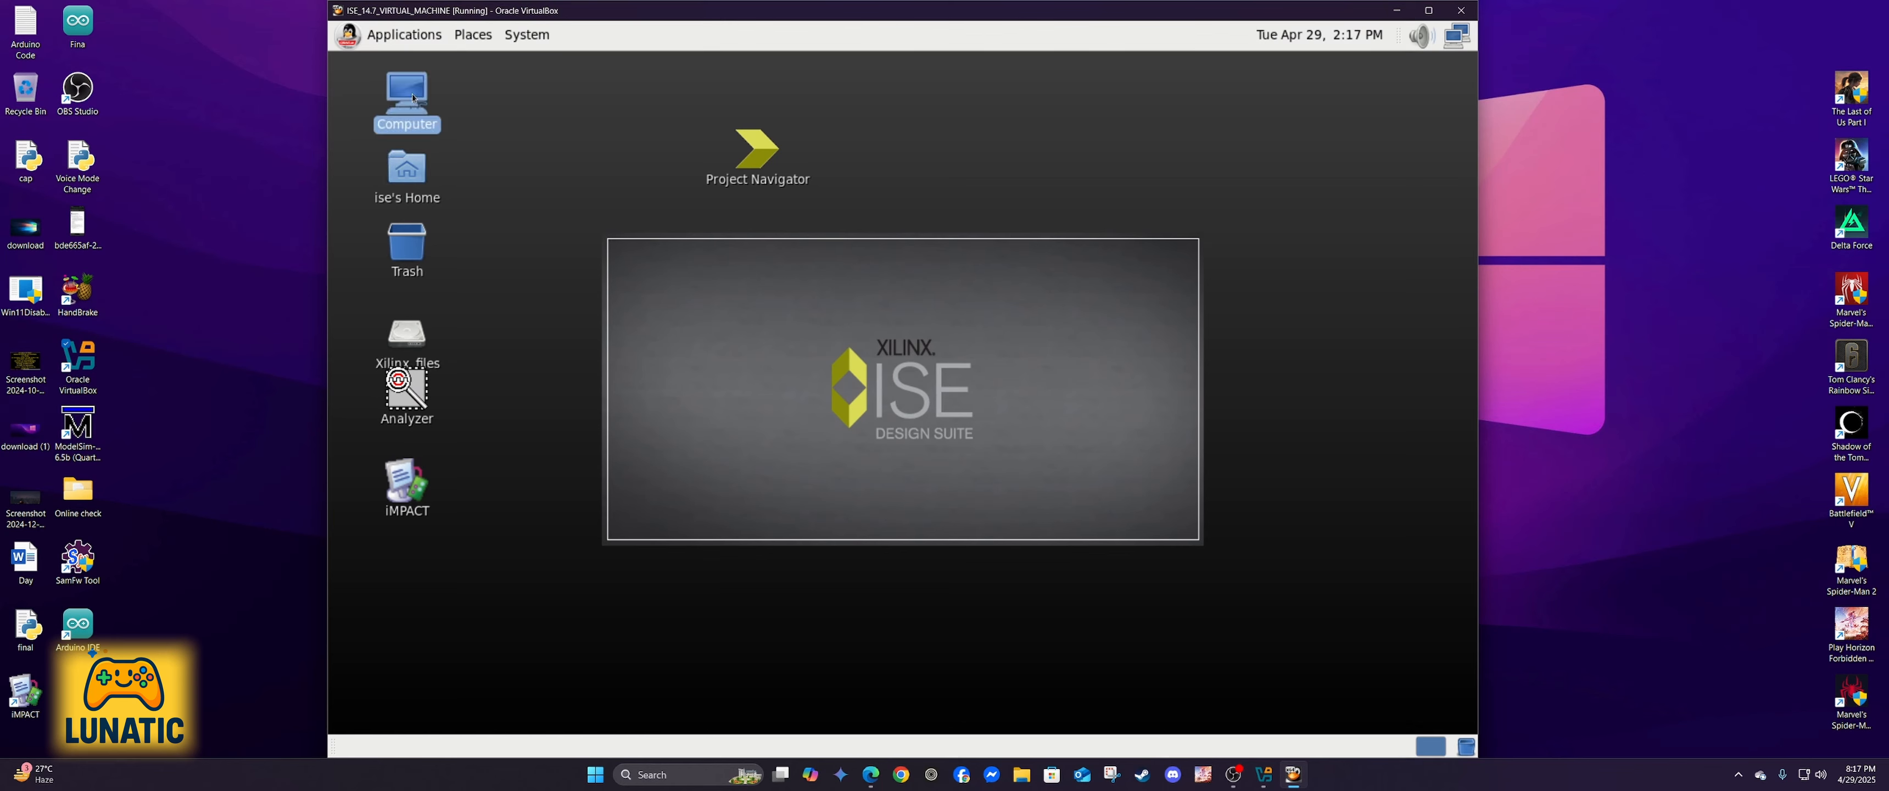
double_click(413, 97)
drag(1098, 160, 1049, 114)
click(932, 250)
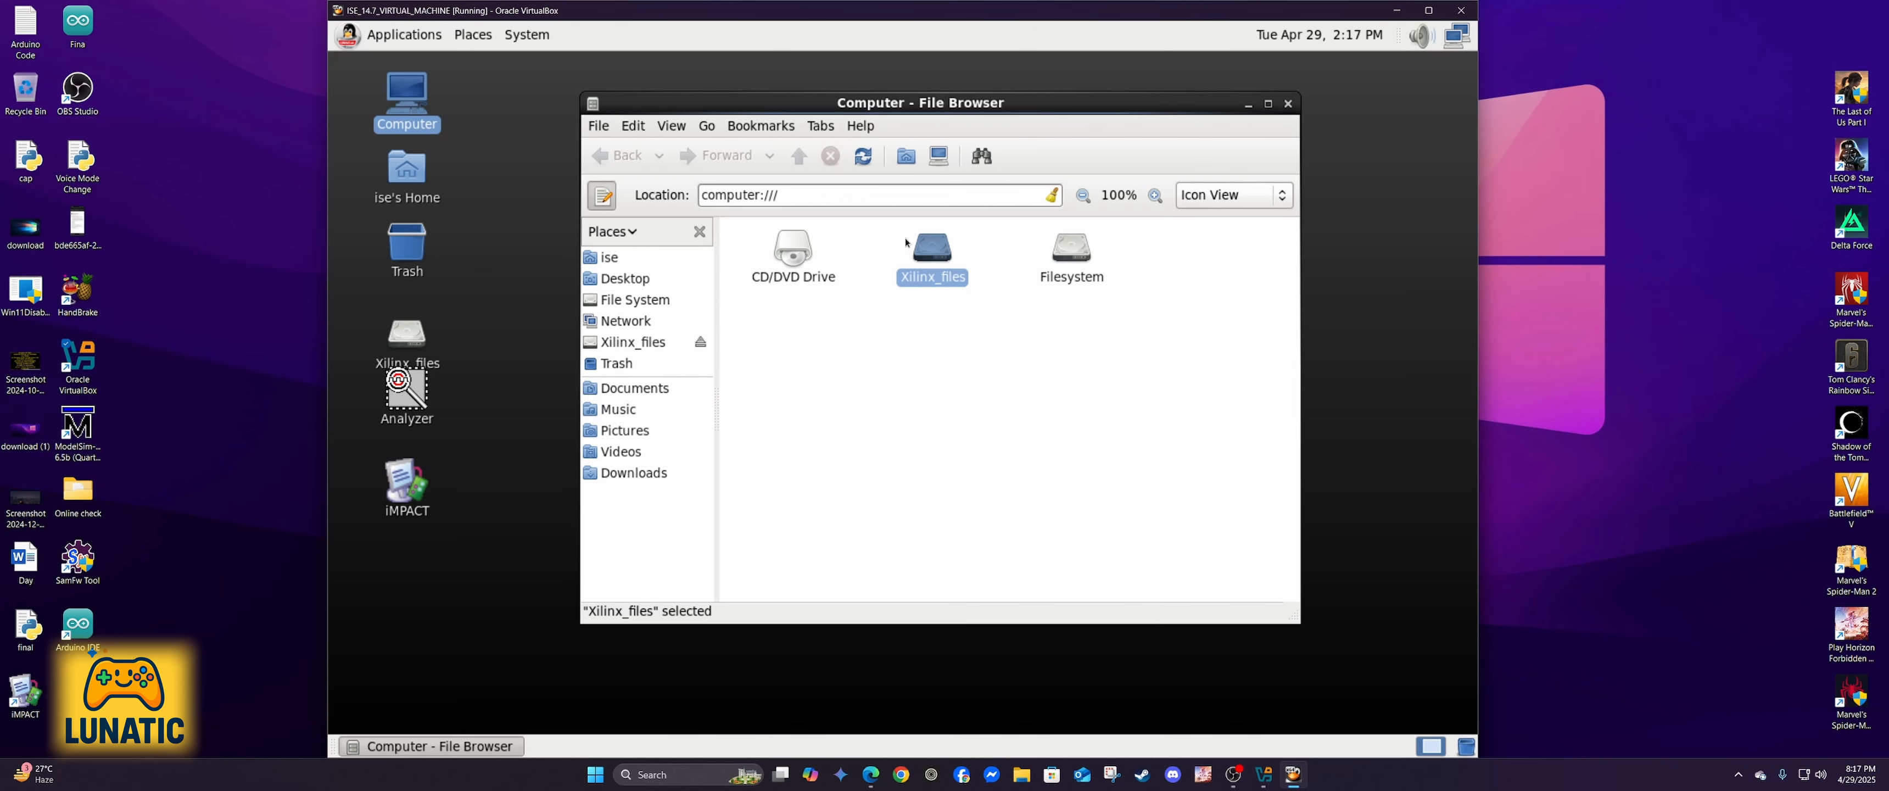
click(1288, 103)
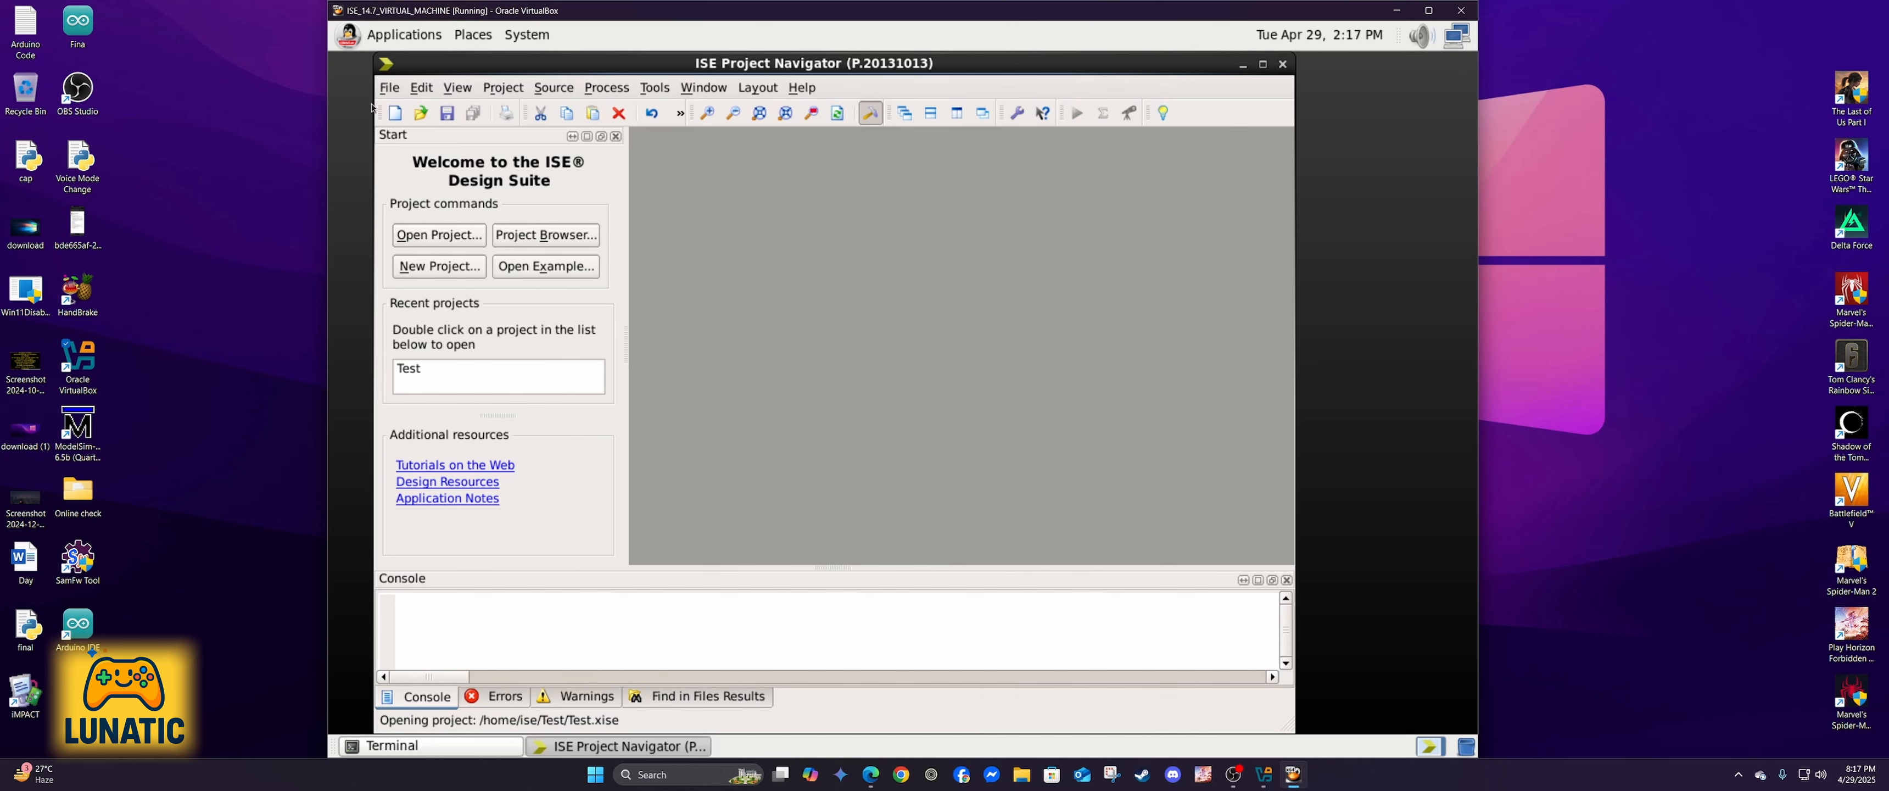
Step: Add traffic_signal_control_original_synthesis.v from the Traffic signal folder in /home/ise/Xilinx_files to the Test project with association All
click(967, 314)
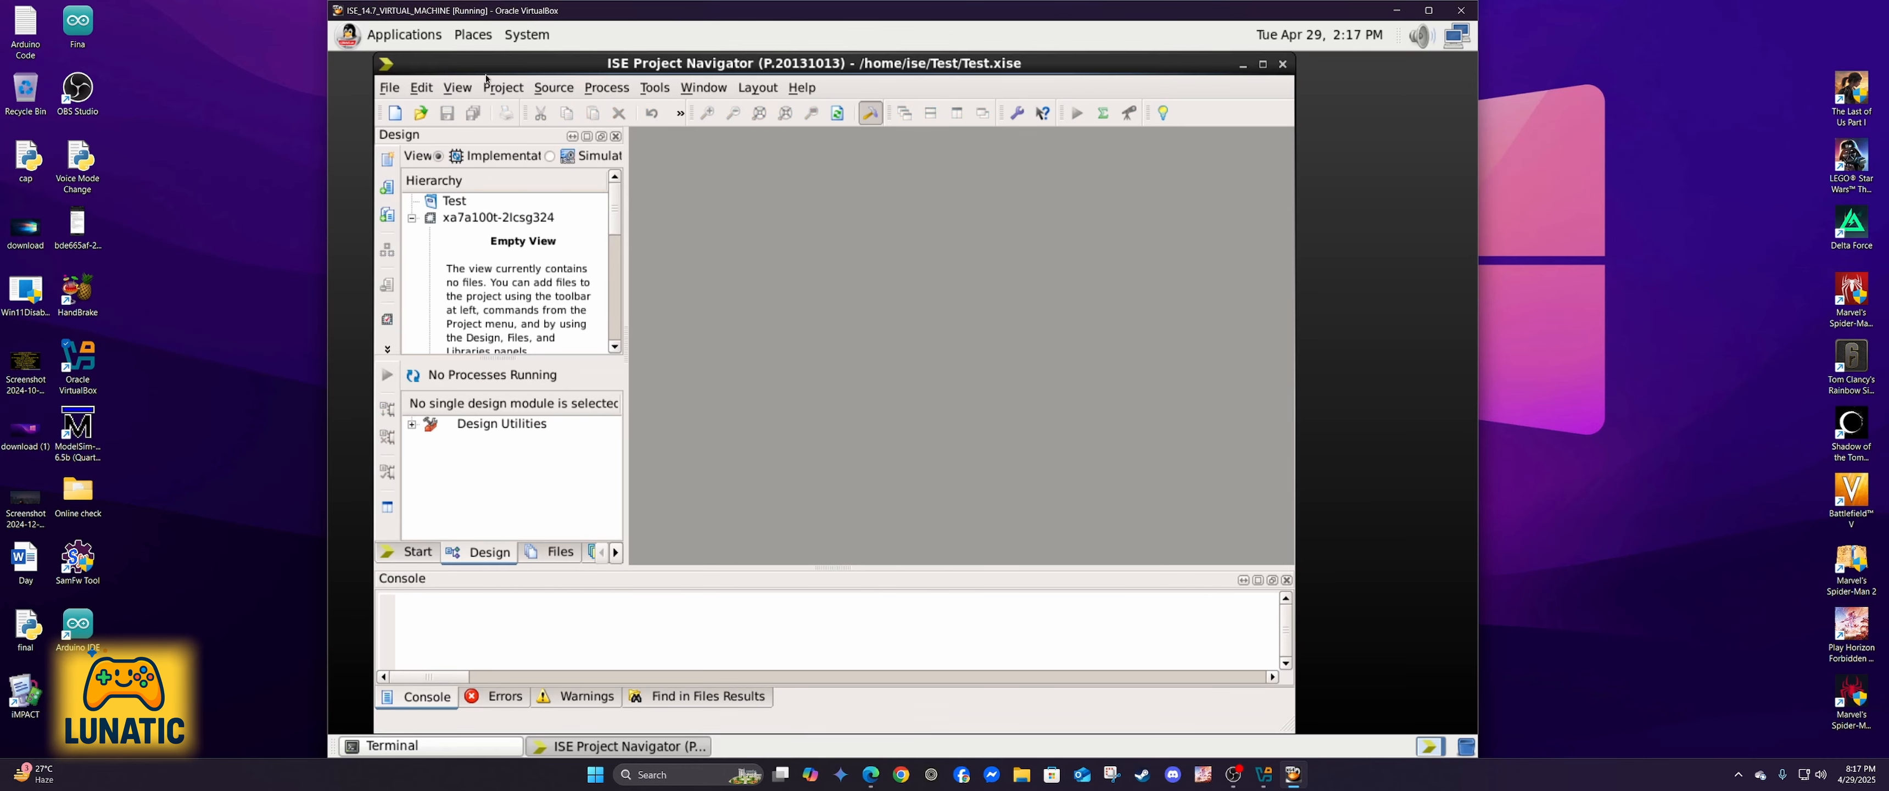
click(503, 87)
click(514, 136)
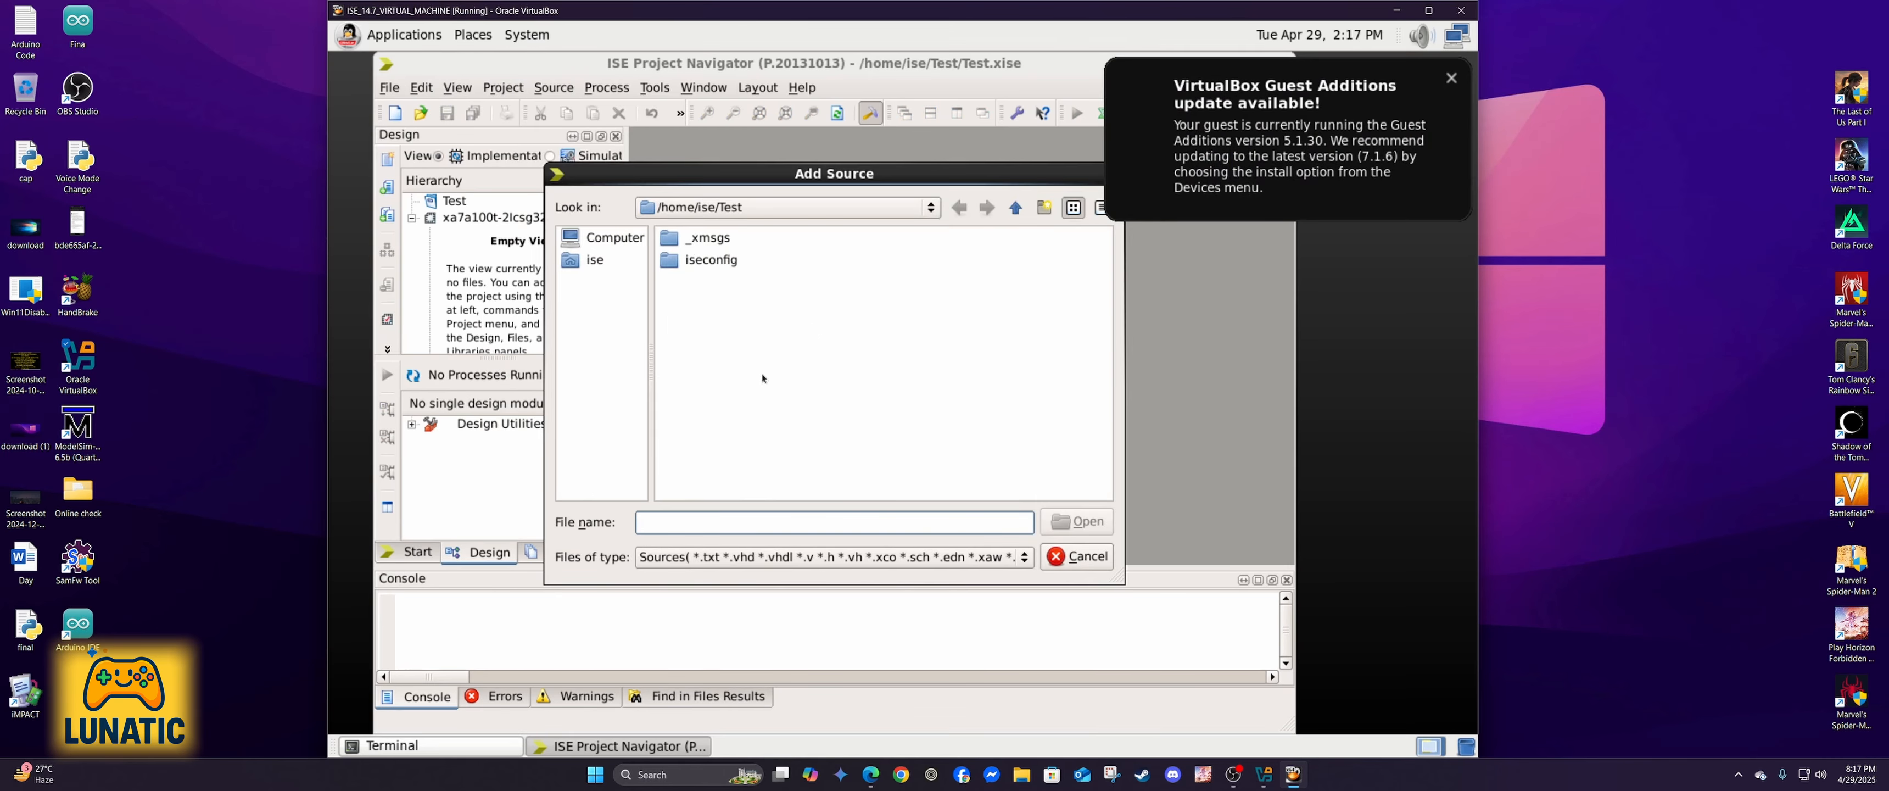
click(594, 261)
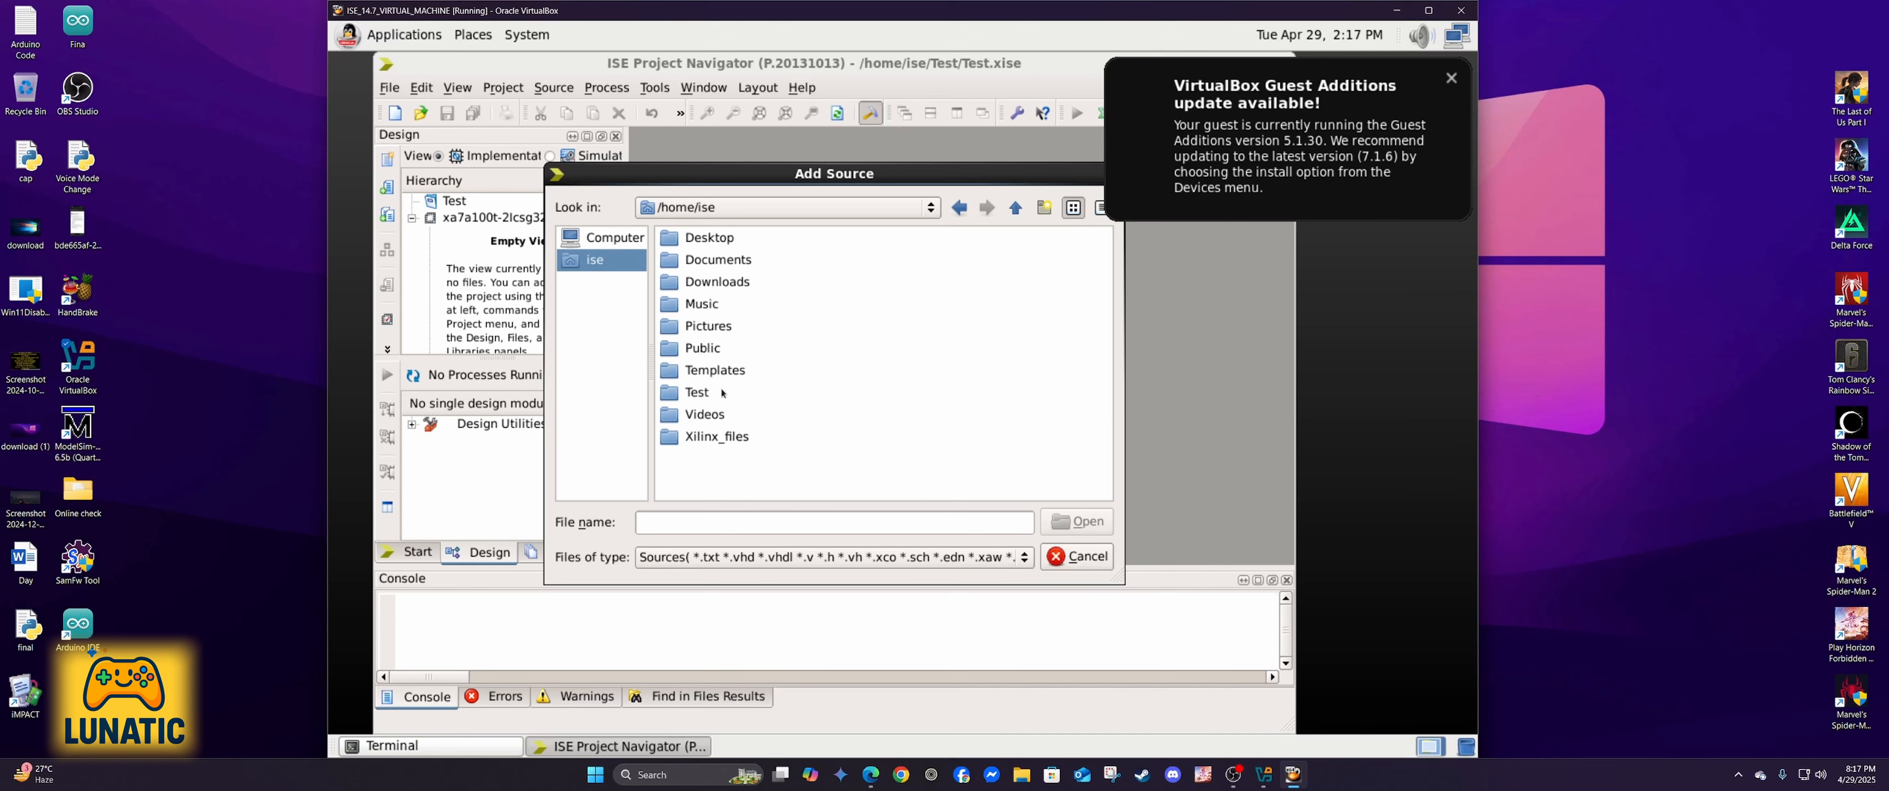
click(715, 437)
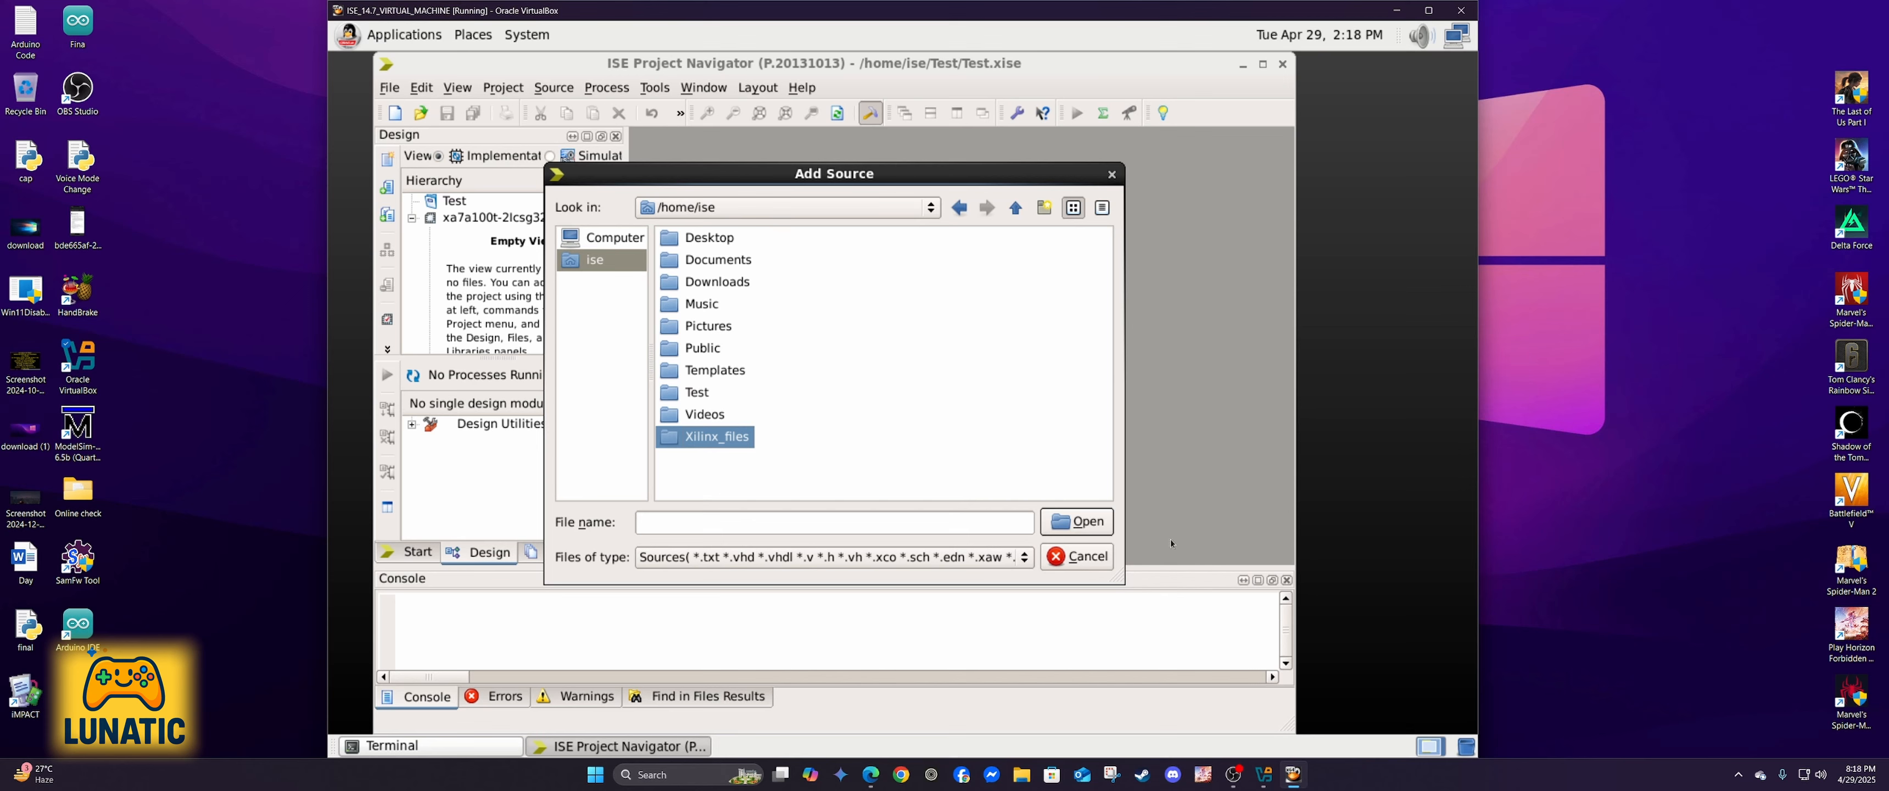
click(1076, 521)
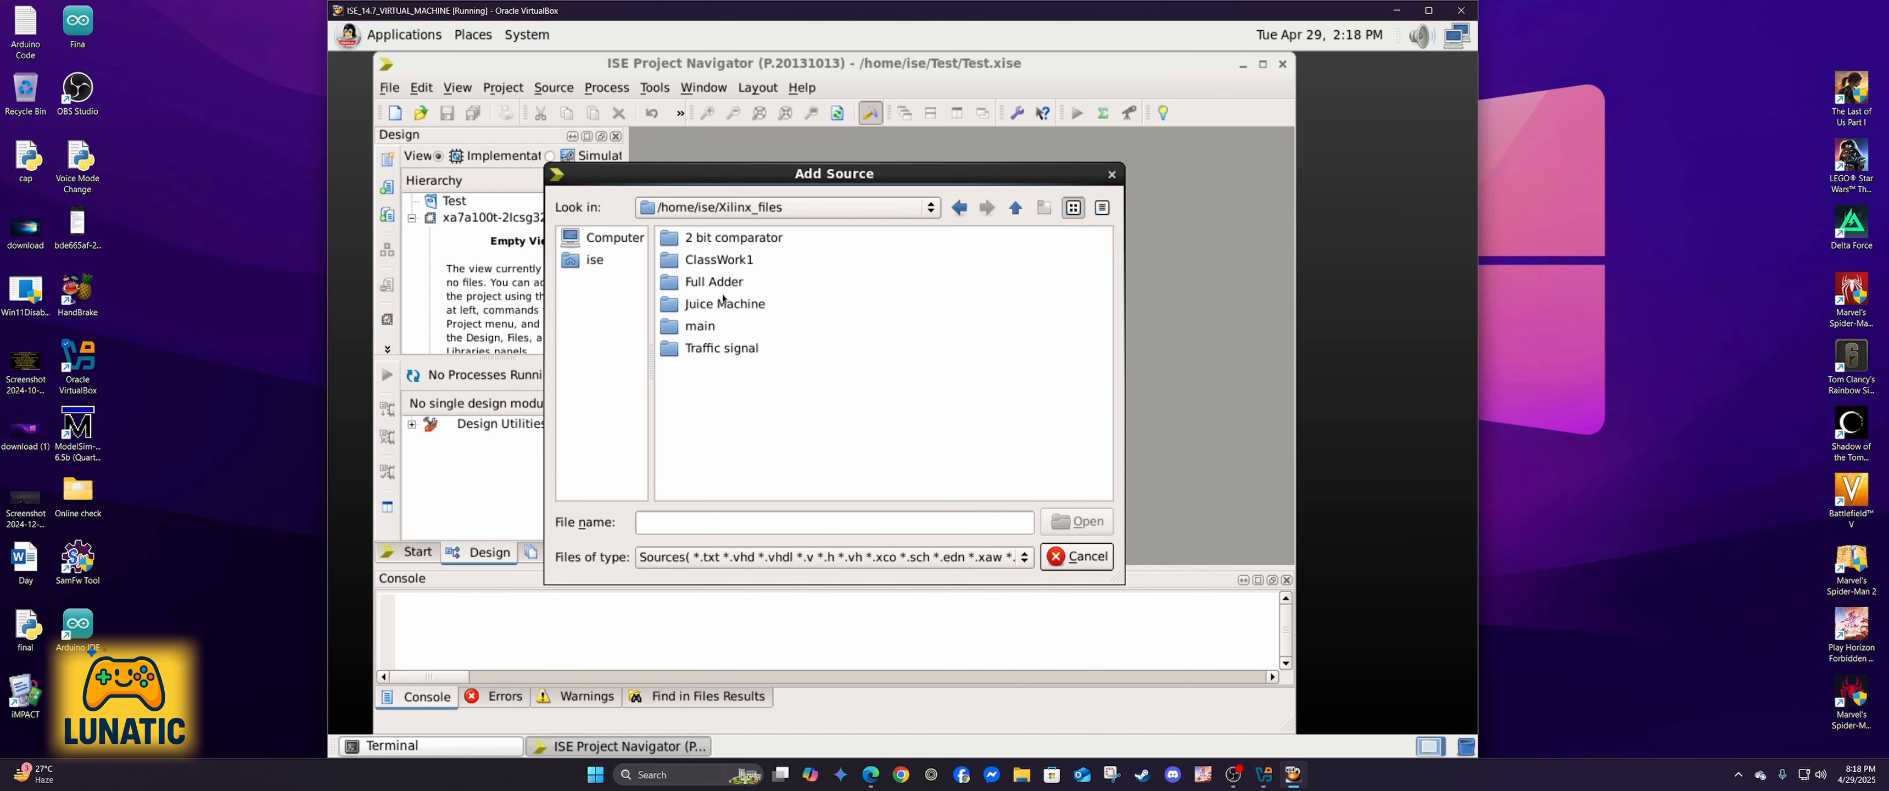
double_click(704, 350)
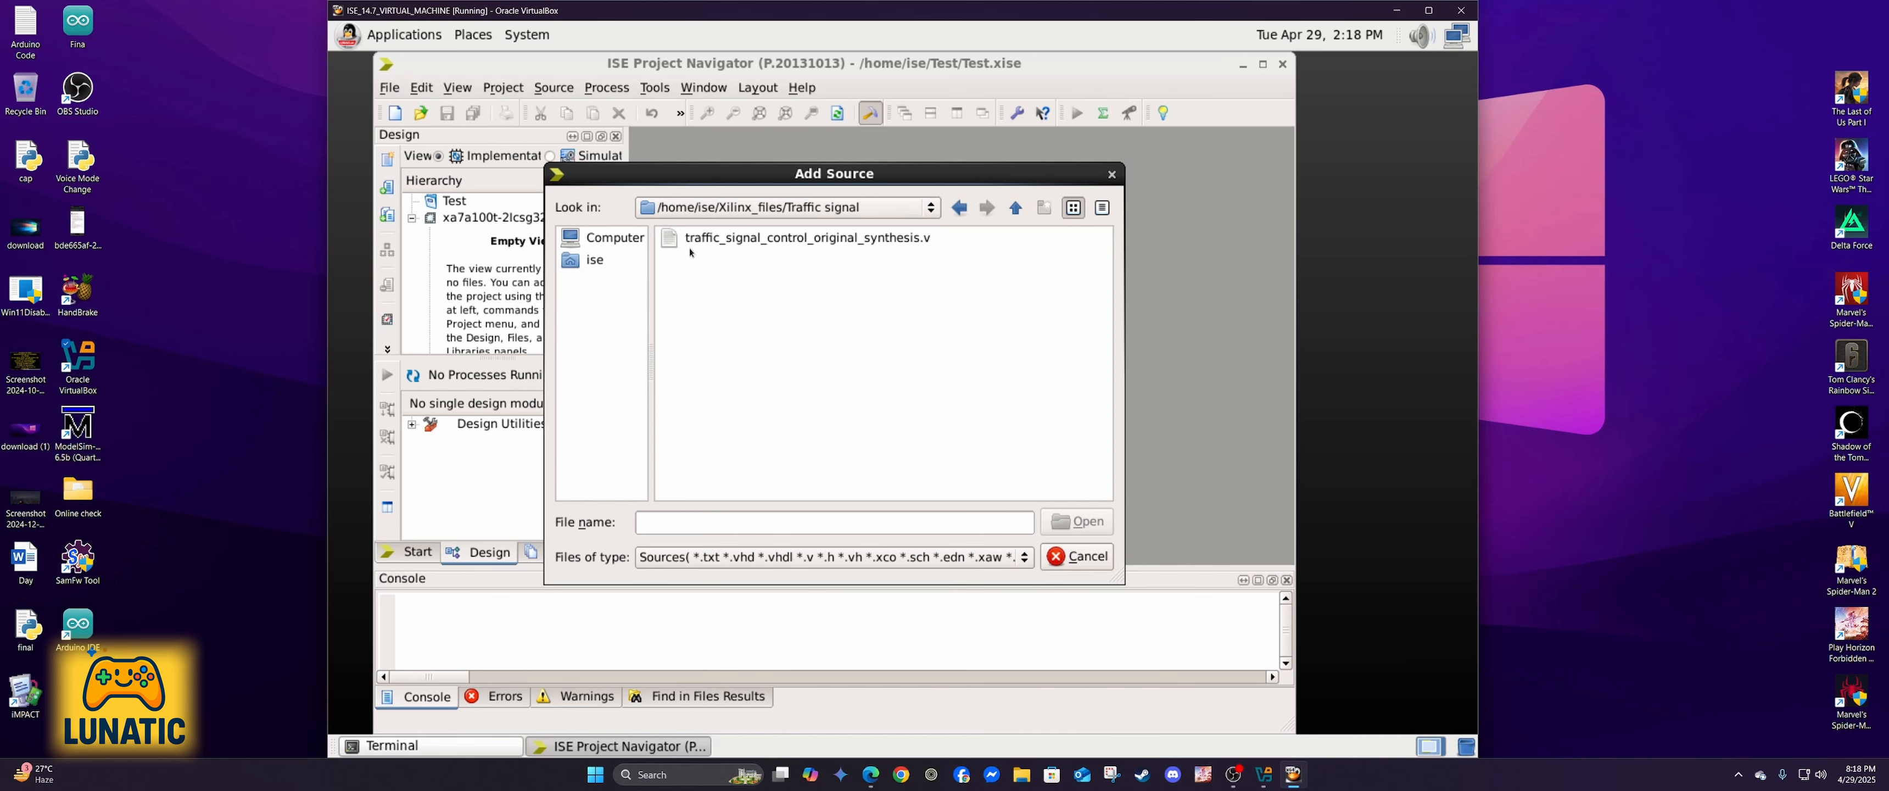
click(844, 242)
click(1076, 521)
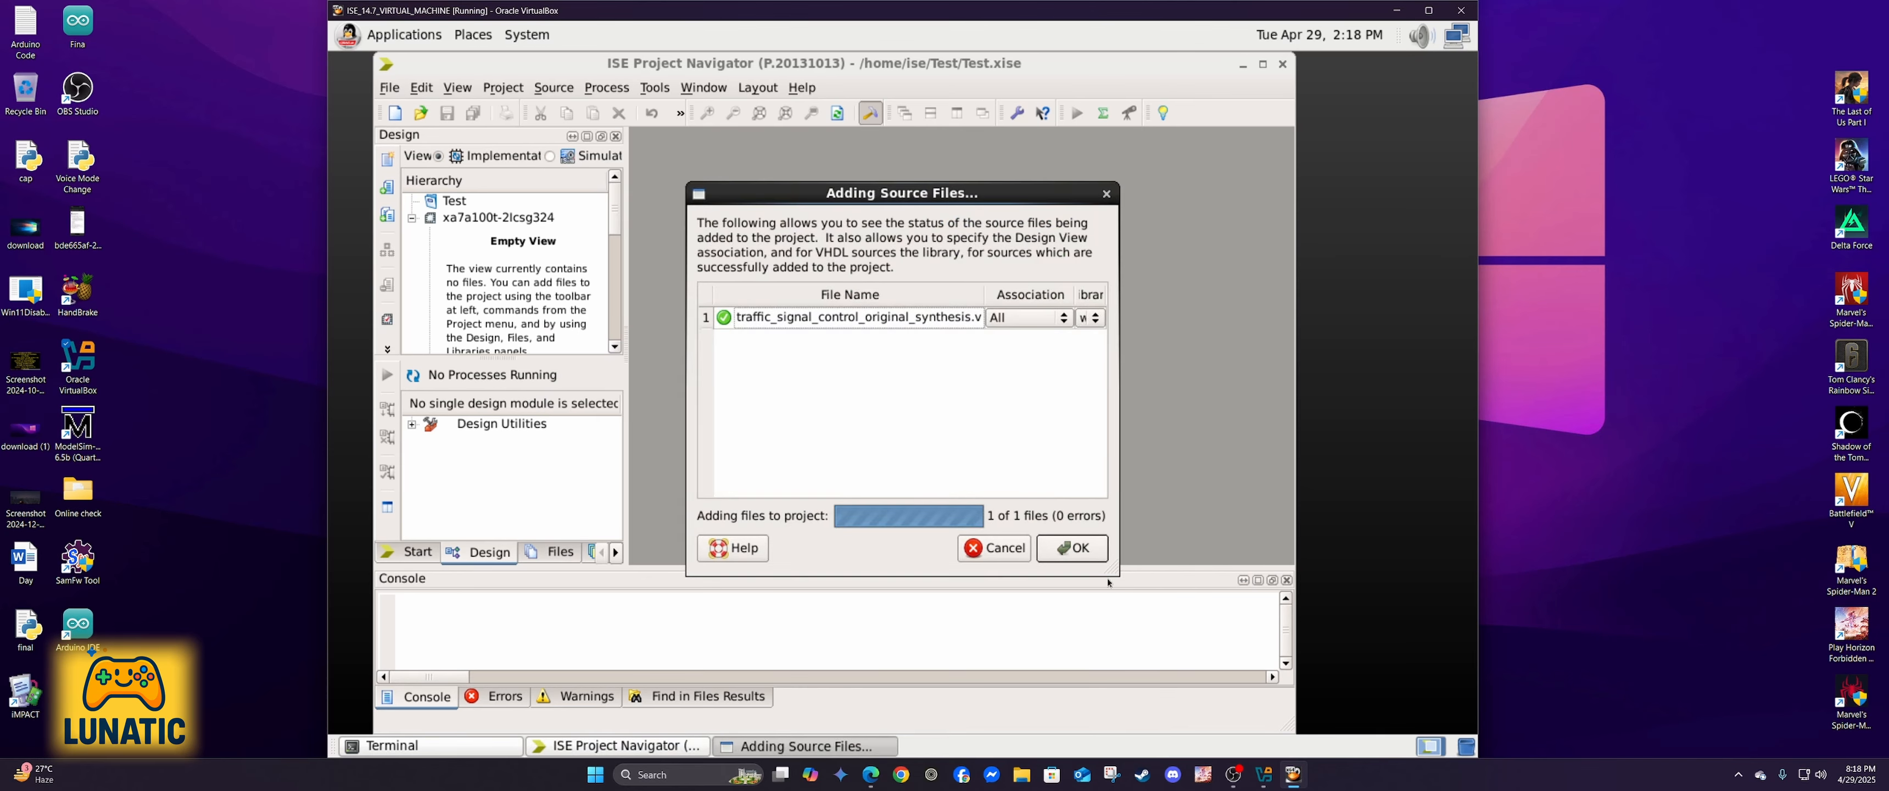
click(1078, 550)
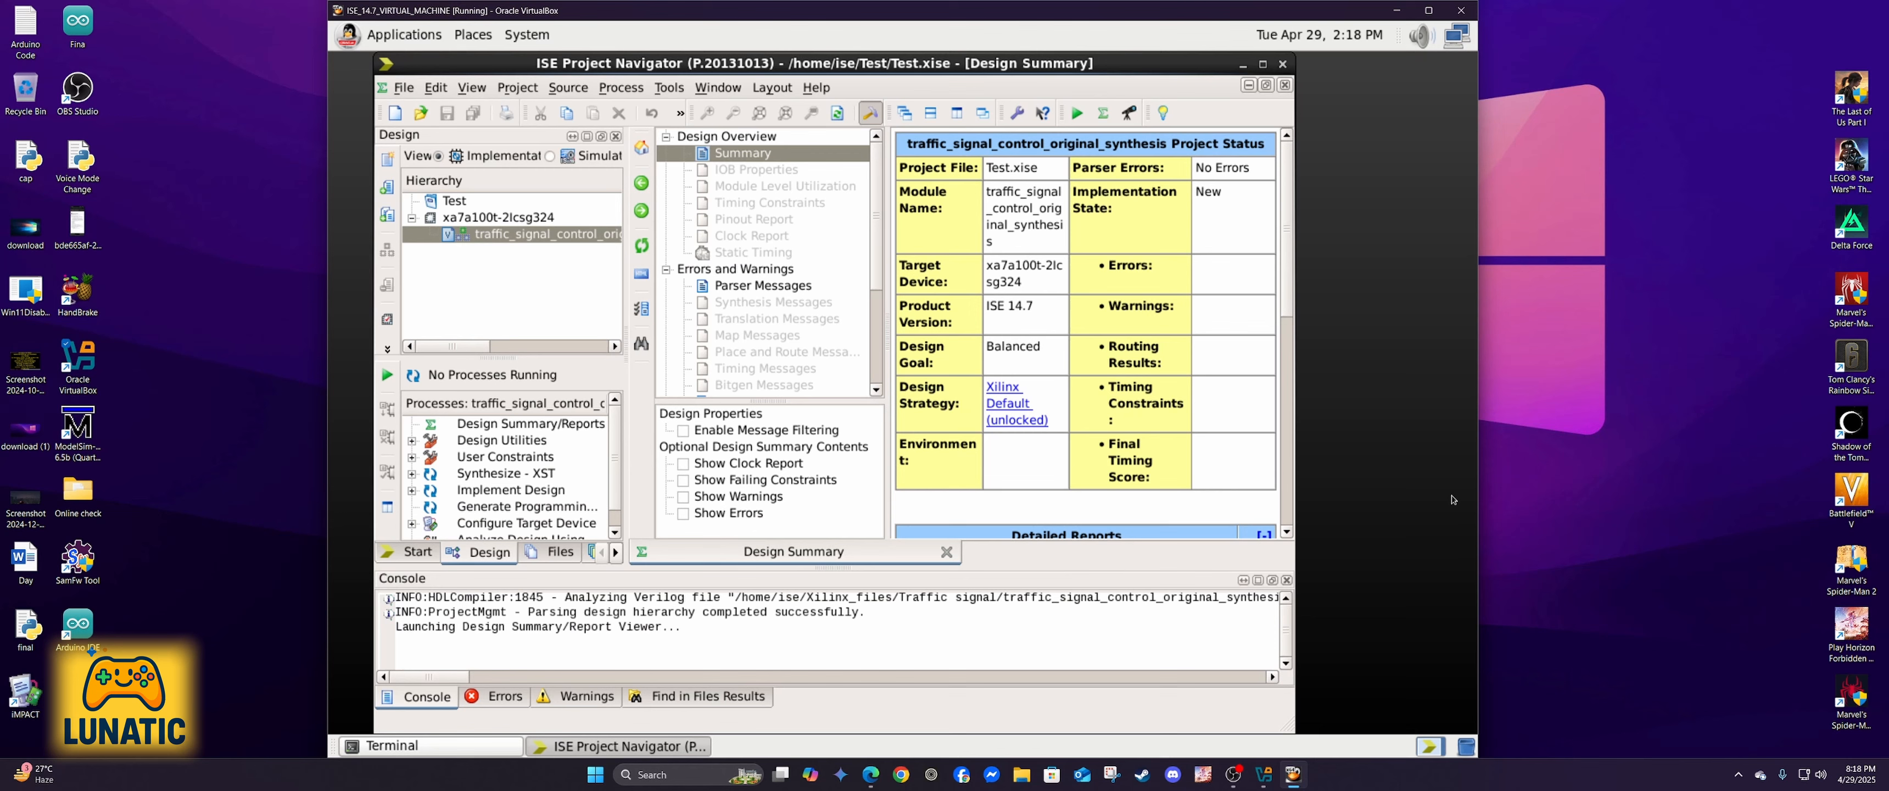